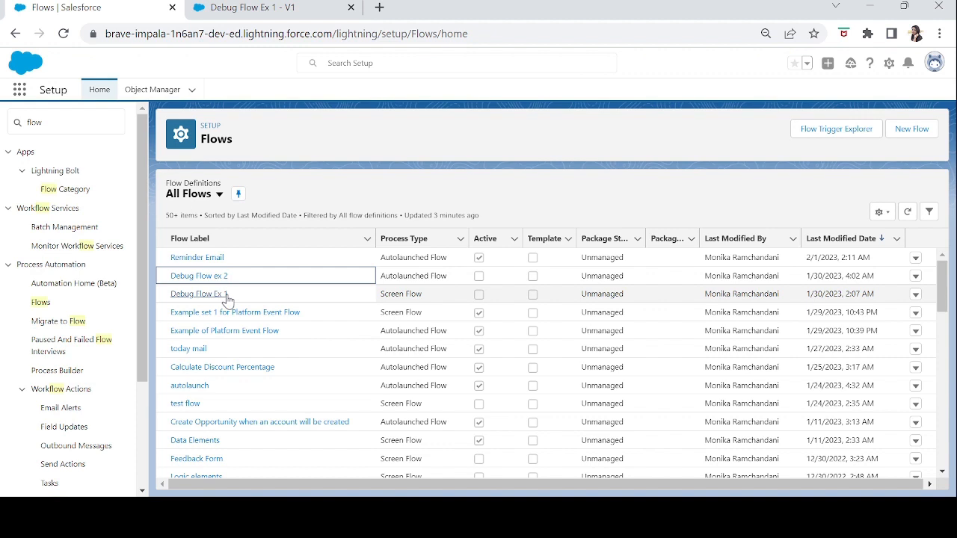
# Switch to Debug Flow Ex 1 and review the Name, Email and Phone components of its Create Contact screen.
pyautogui.click(276, 9)
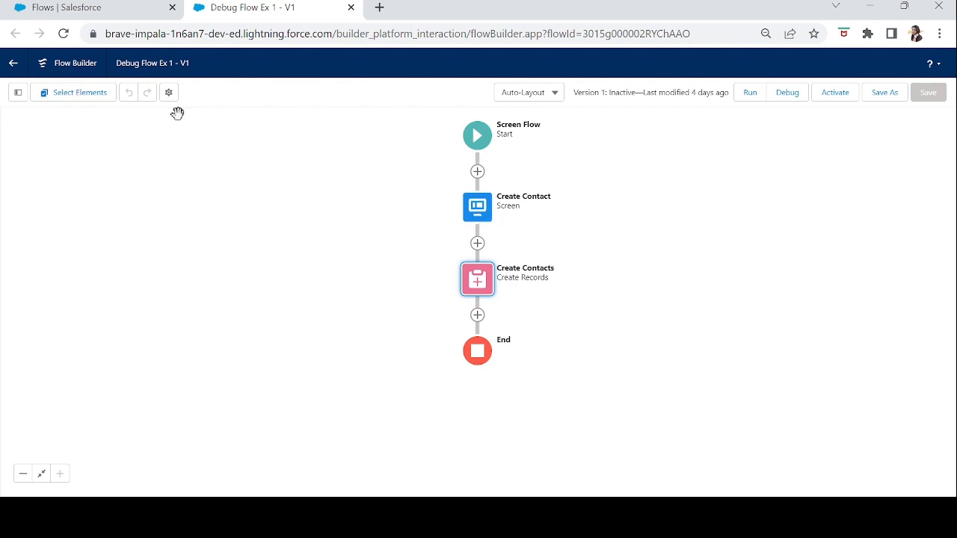
pyautogui.click(486, 210)
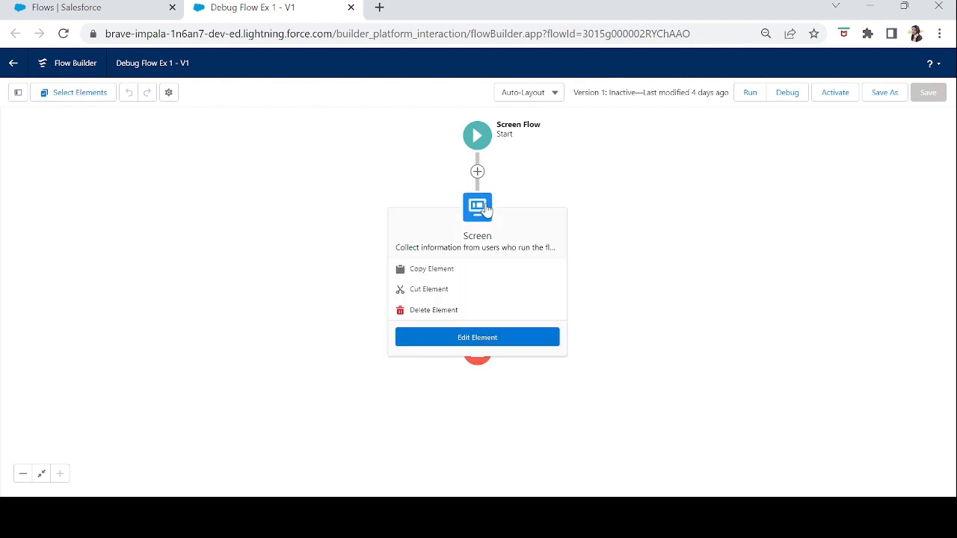
pyautogui.doubleClick(486, 210)
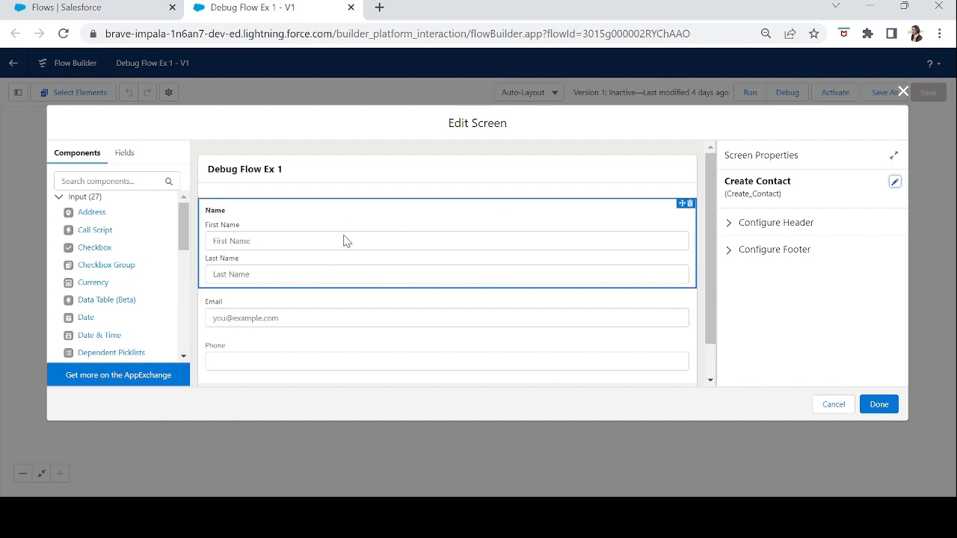
pyautogui.click(676, 246)
pyautogui.scroll(-1, 709, 253)
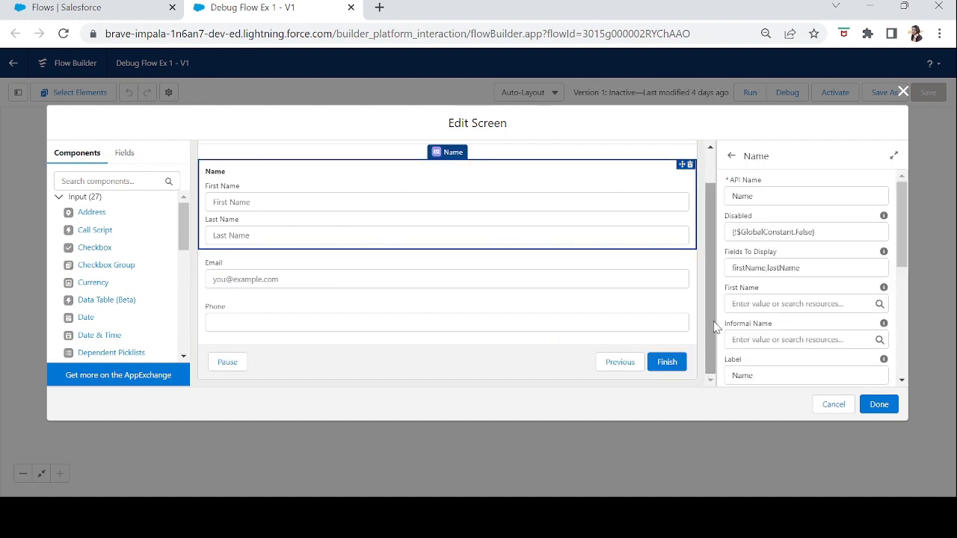
pyautogui.click(408, 326)
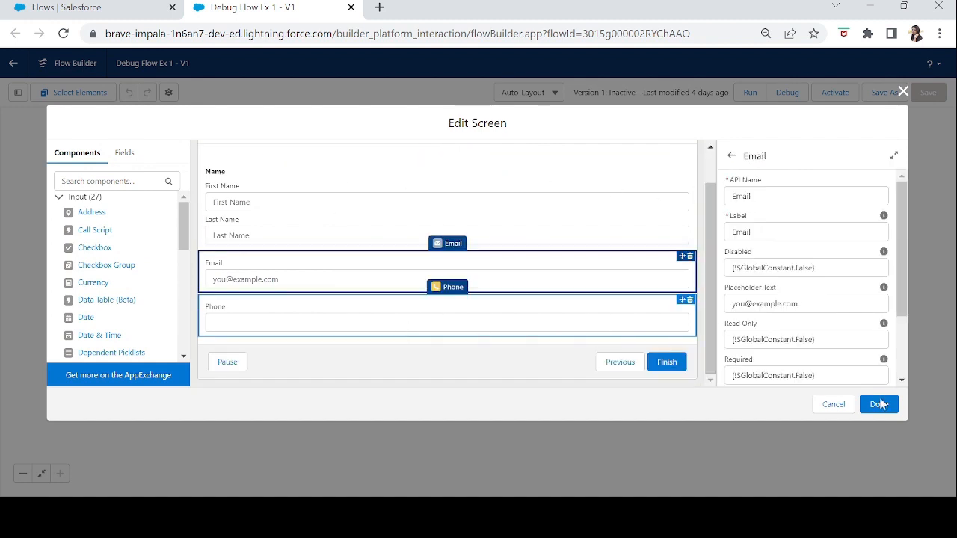
pyautogui.click(878, 404)
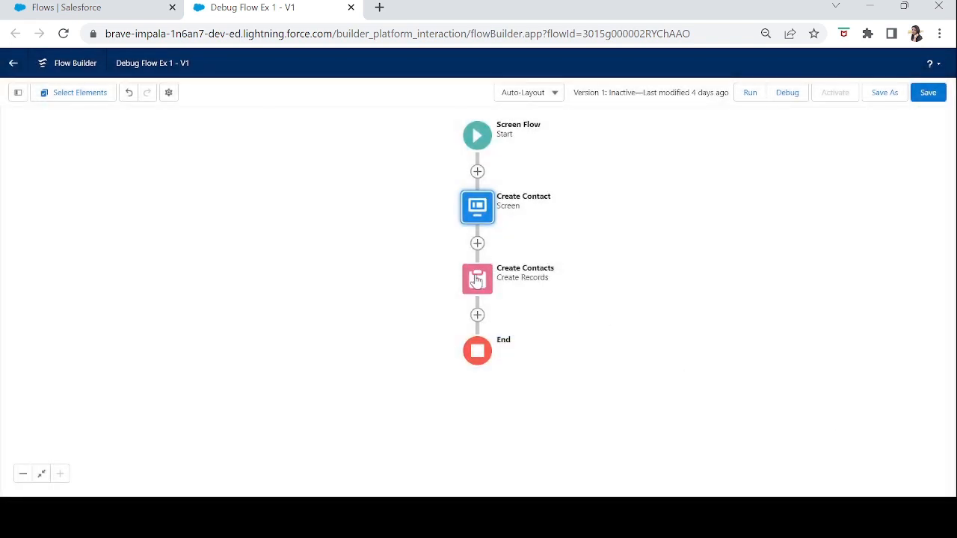
# In the Create Contacts record element, replace the LastName field with Email.
pyautogui.doubleClick(479, 288)
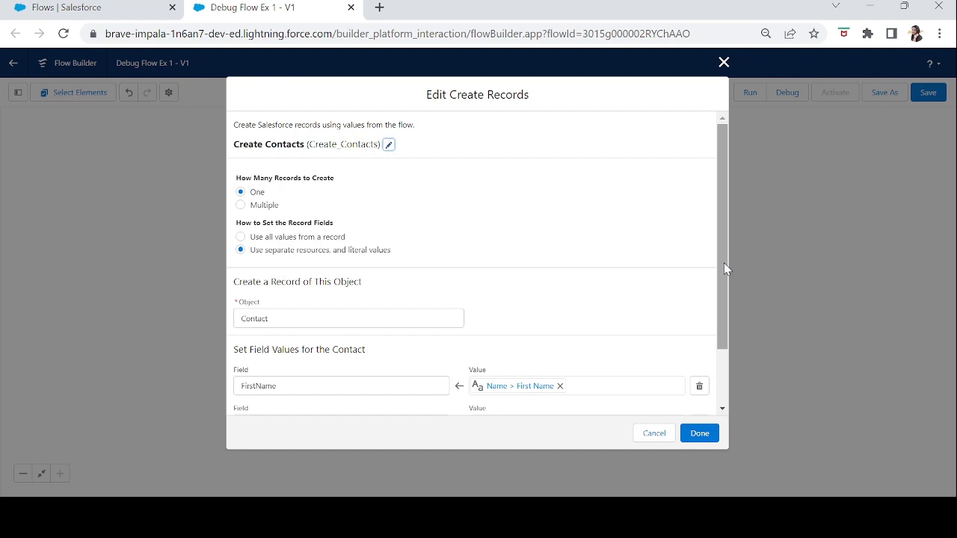
pyautogui.moveTo(724, 262); pyautogui.dragTo(730, 326)
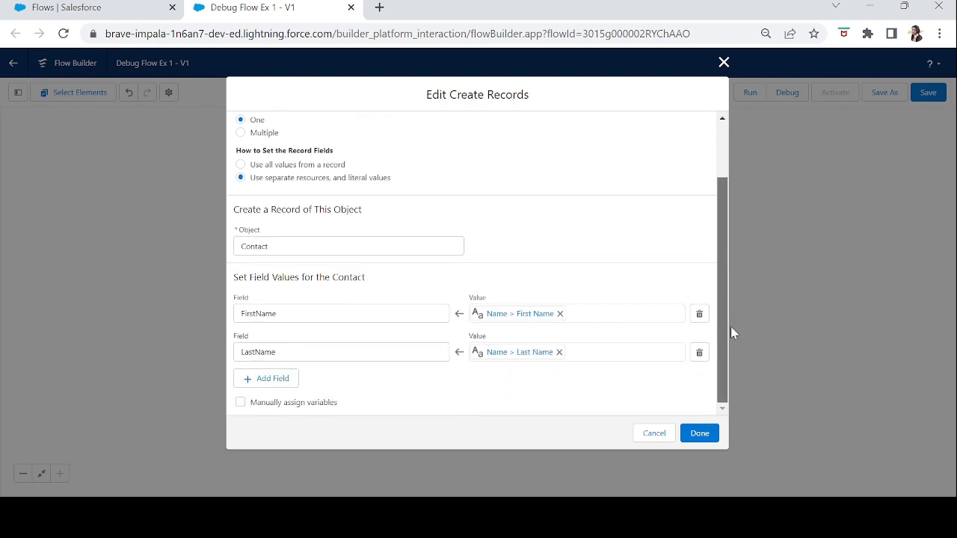
pyautogui.click(267, 255)
pyautogui.click(546, 264)
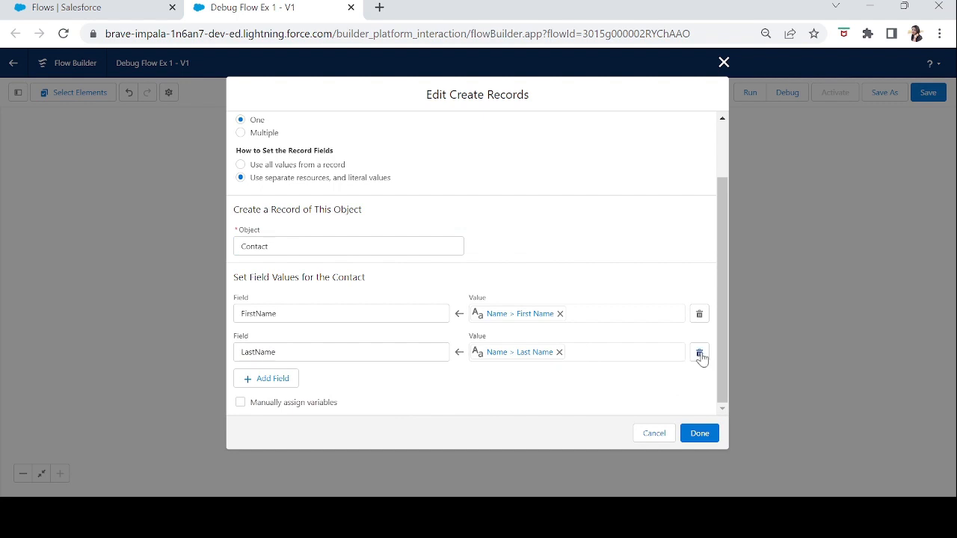
pyautogui.click(344, 350)
pyautogui.write('email')
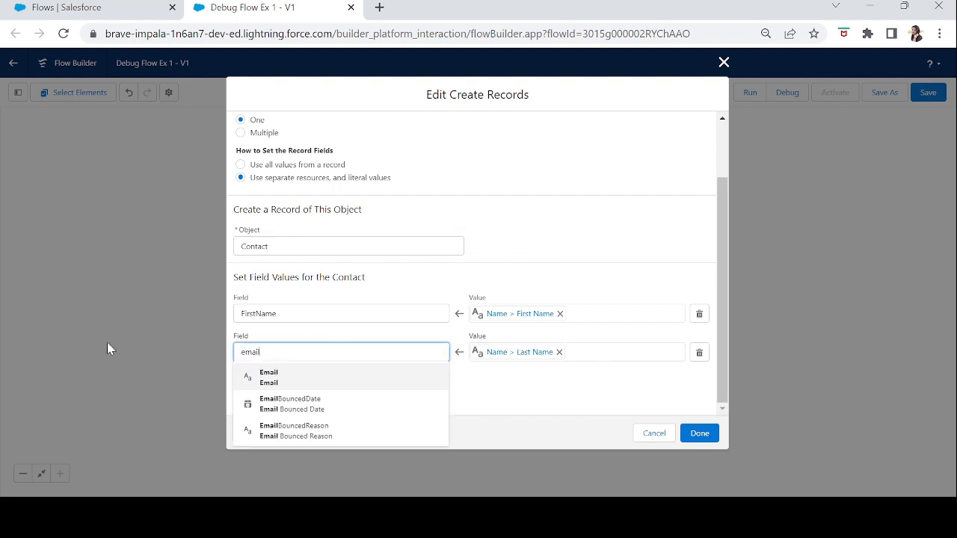
pyautogui.click(279, 381)
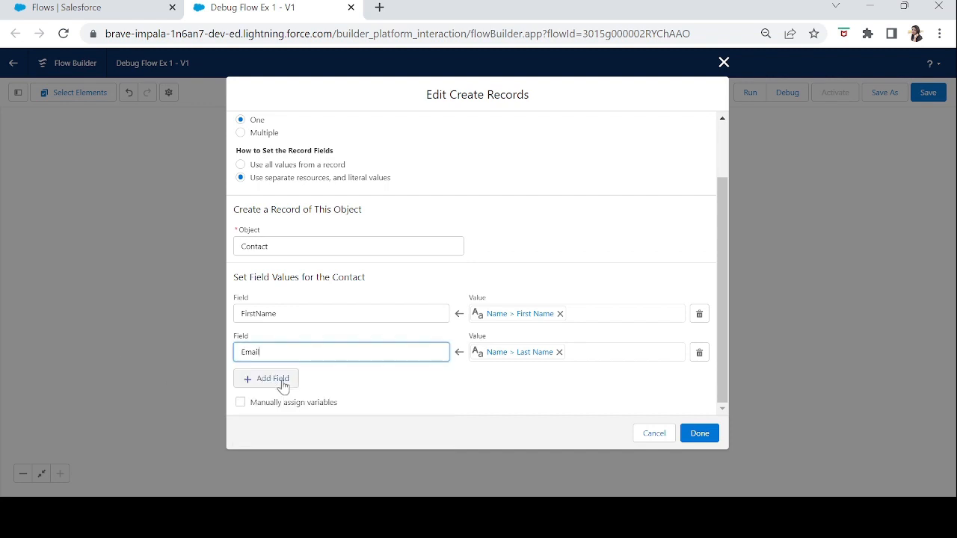
# Replace the Email field's mapped value with the Value of the Email screen component.
pyautogui.click(559, 352)
pyautogui.click(557, 350)
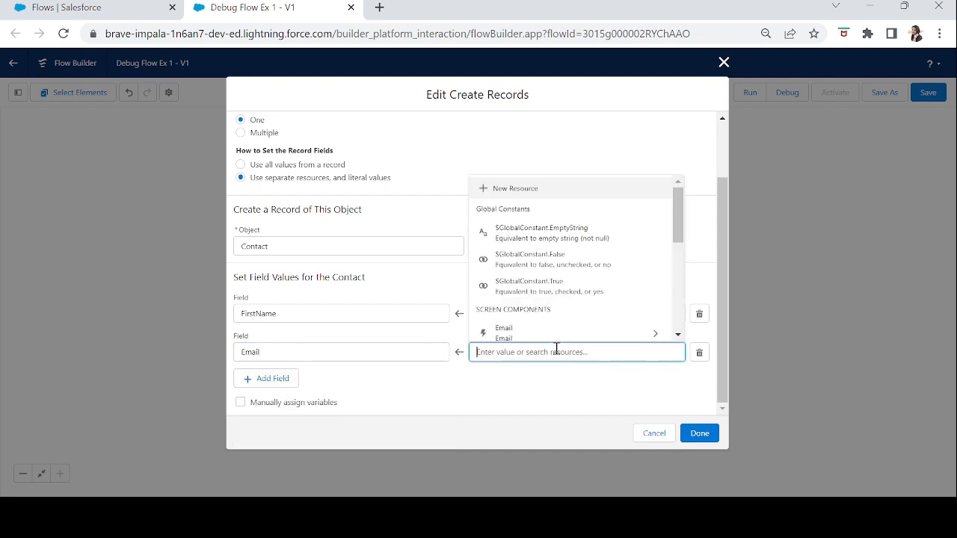
pyautogui.write('email')
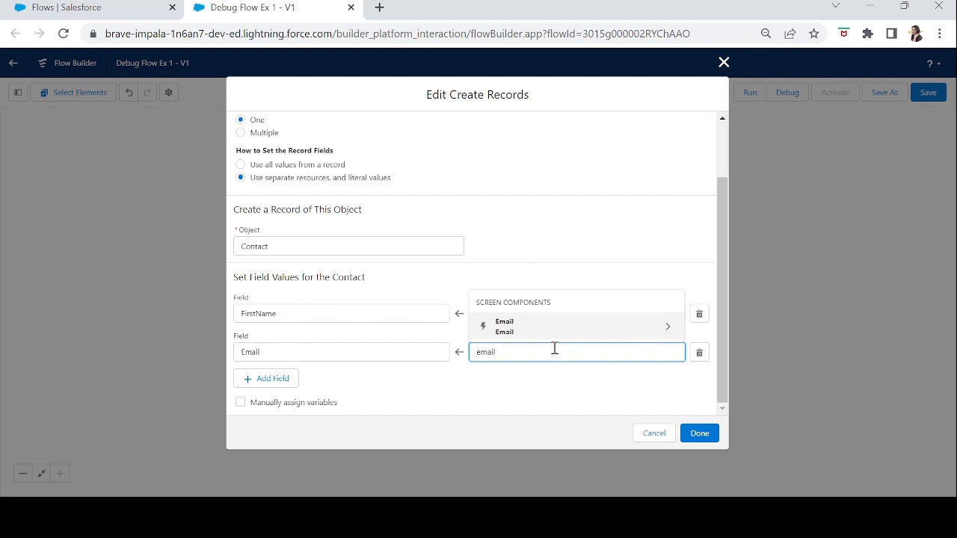
pyautogui.click(538, 329)
pyautogui.write('value')
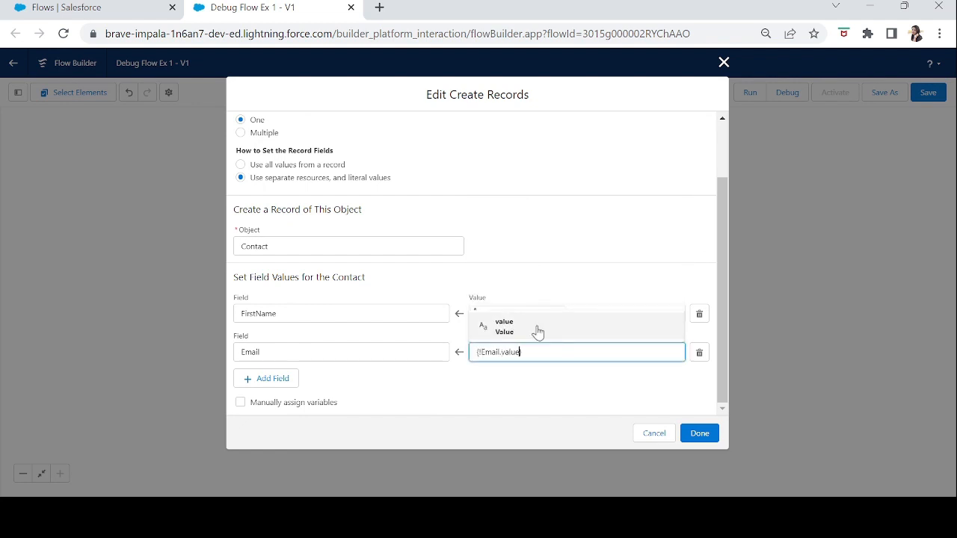
pyautogui.click(516, 329)
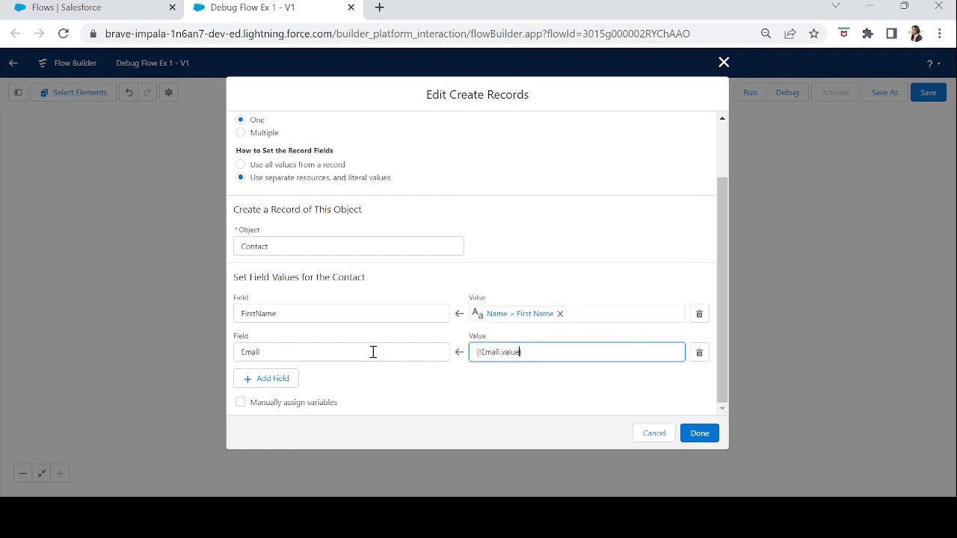
# Add a Phone field mapped to the Phone screen component's Value and apply the Create Contacts element changes.
pyautogui.click(268, 385)
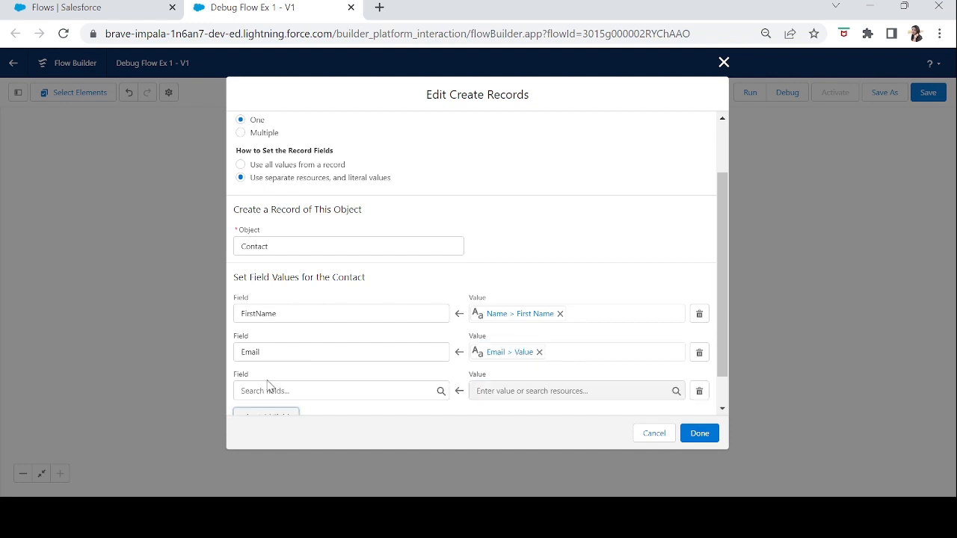
pyautogui.click(267, 383)
pyautogui.write('phone')
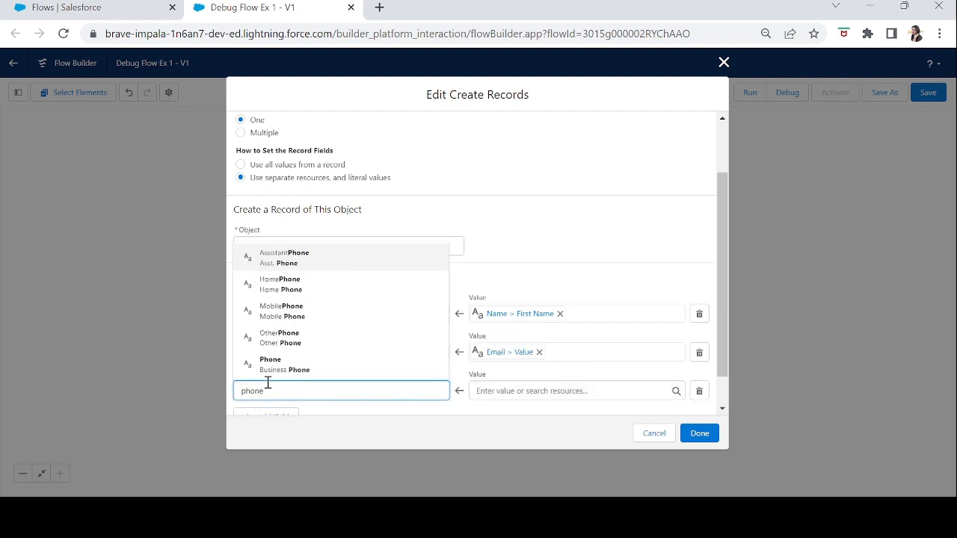
pyautogui.click(302, 364)
pyautogui.click(516, 391)
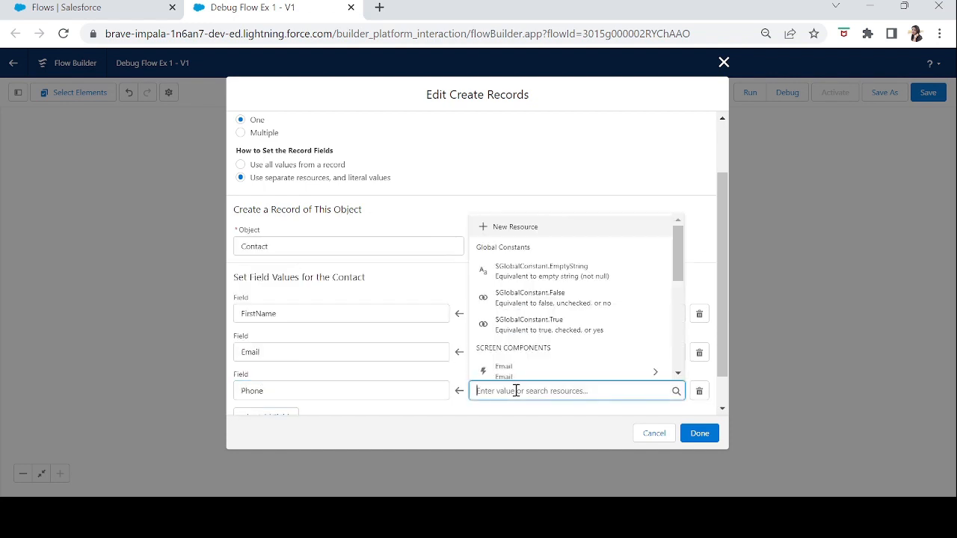
pyautogui.write('phone')
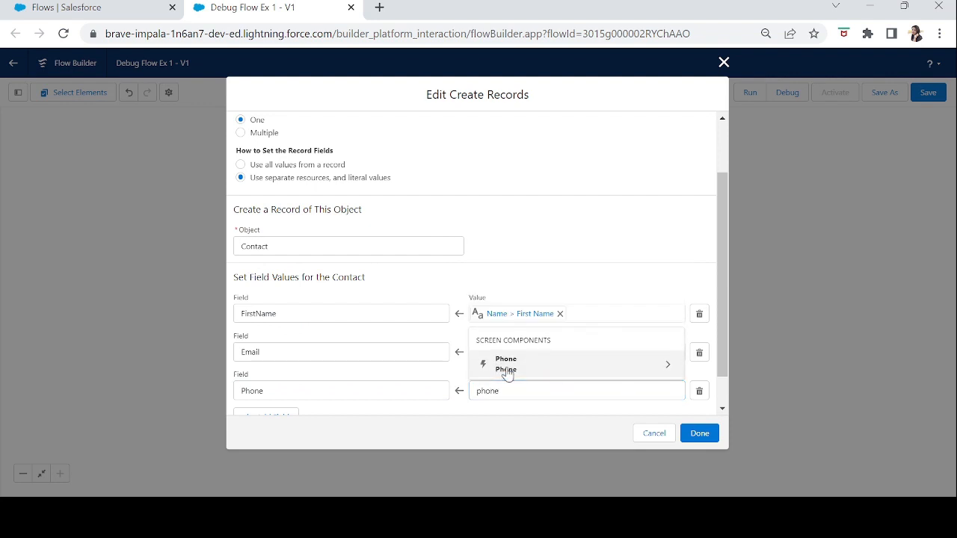
pyautogui.click(507, 366)
pyautogui.write('value')
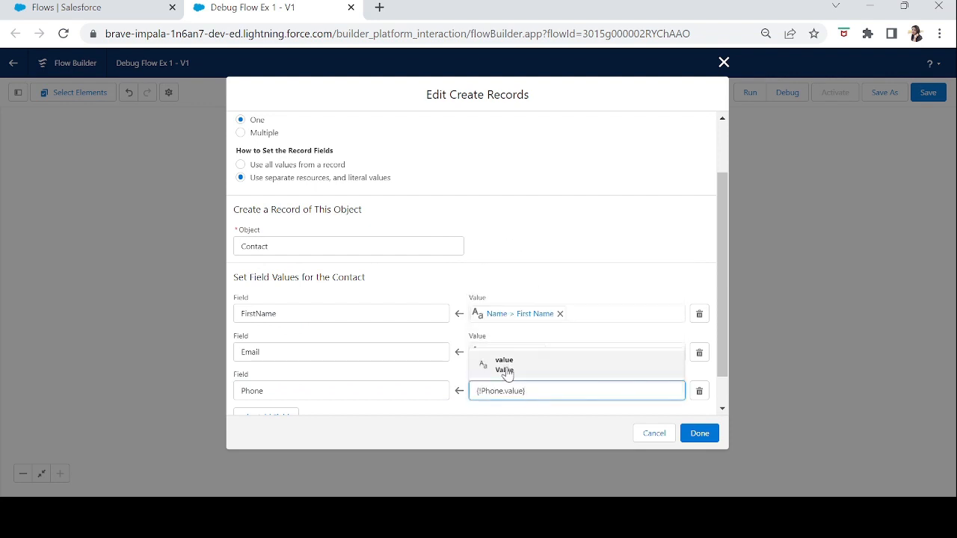
pyautogui.click(506, 366)
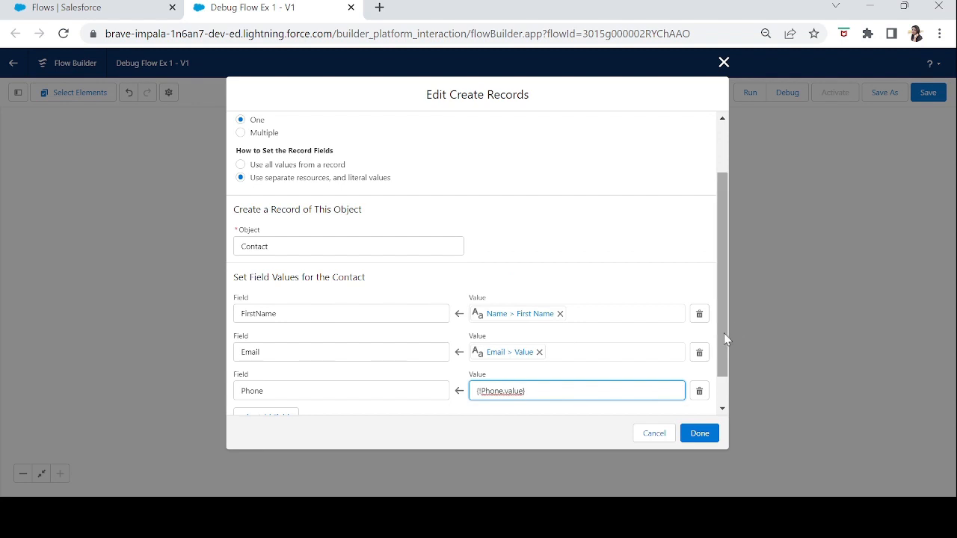
pyautogui.moveTo(724, 339); pyautogui.dragTo(721, 393)
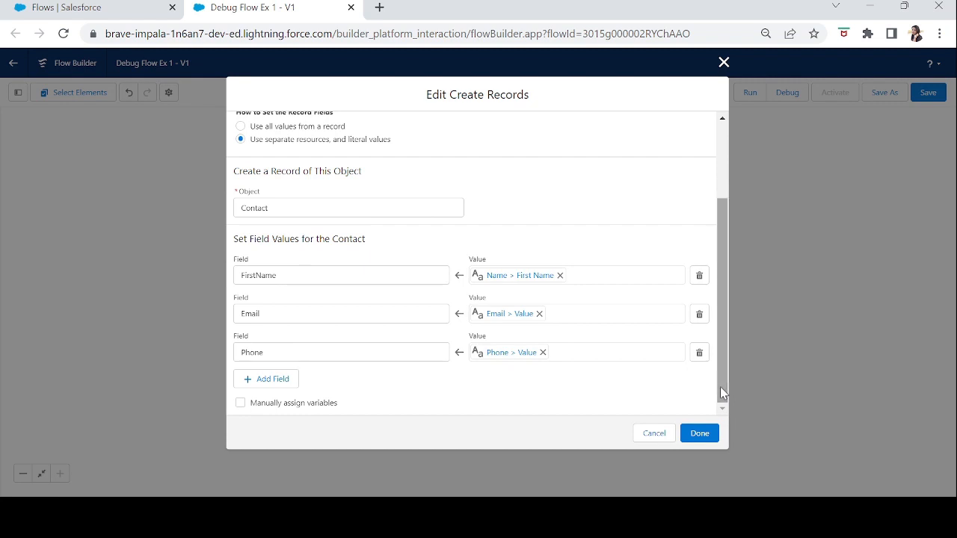
pyautogui.click(700, 433)
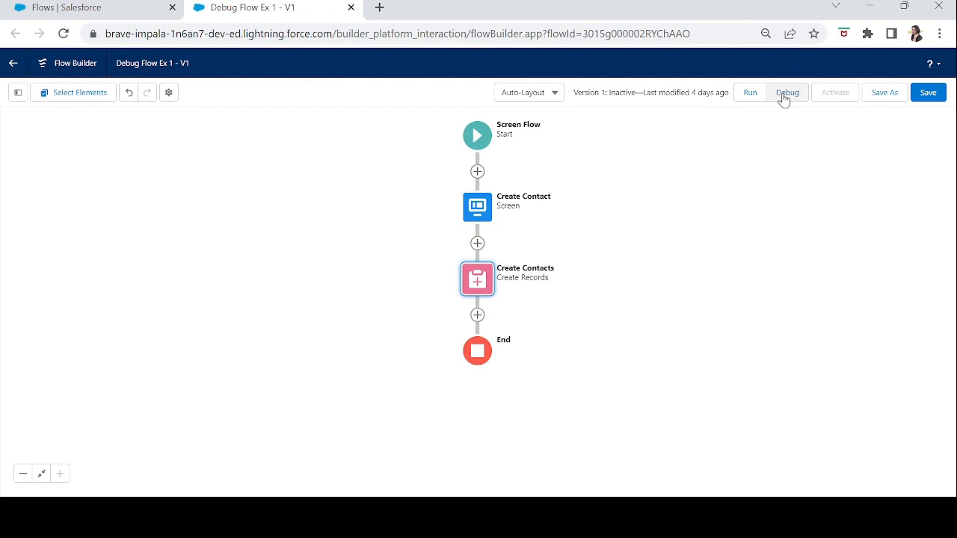
# Save the flow and open its debug options.
pyautogui.click(932, 96)
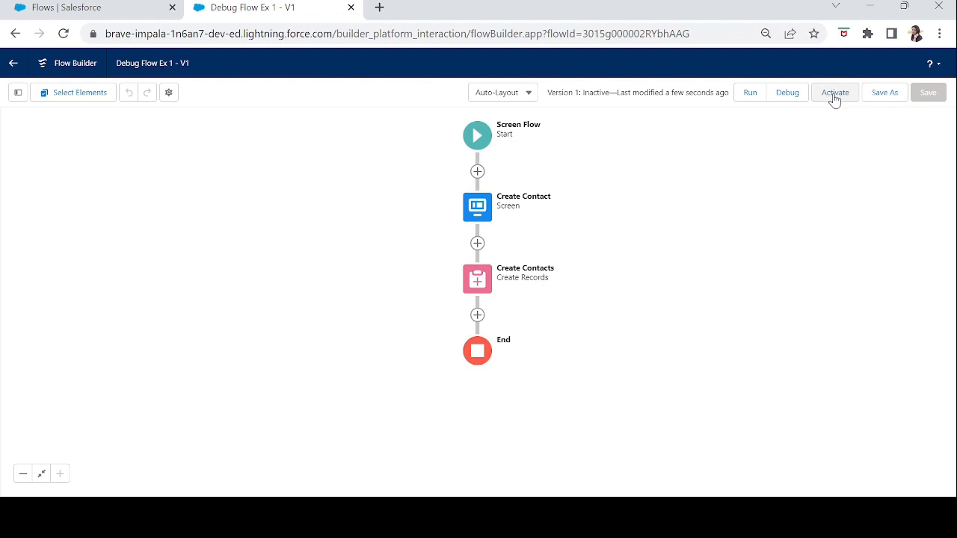
pyautogui.click(786, 95)
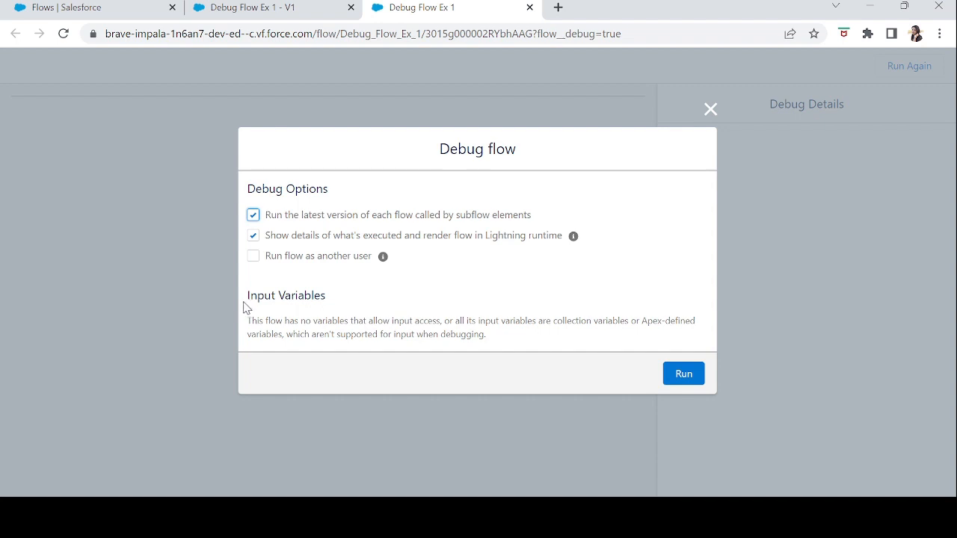
# Return to the flow's canvas and change its layout to Free-Form.
pyautogui.click(256, 19)
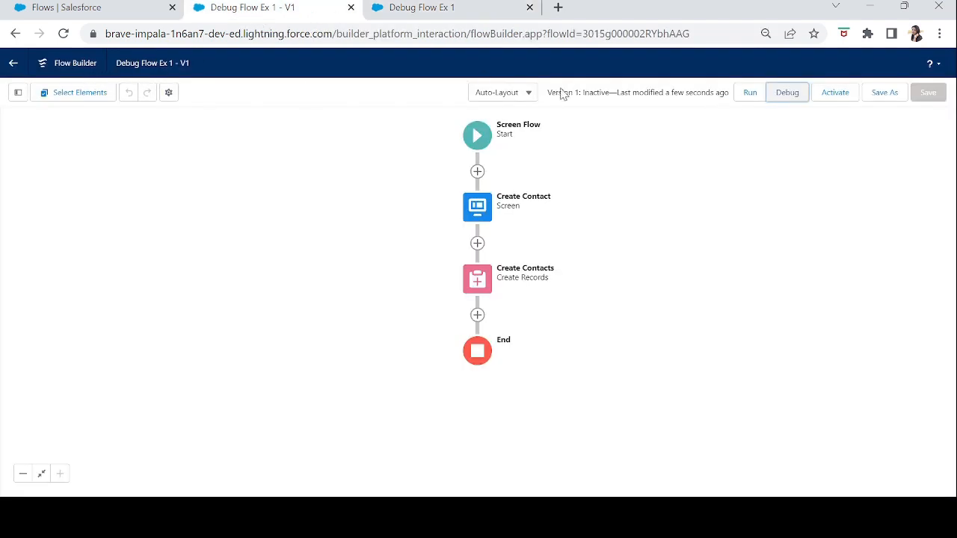
pyautogui.click(513, 96)
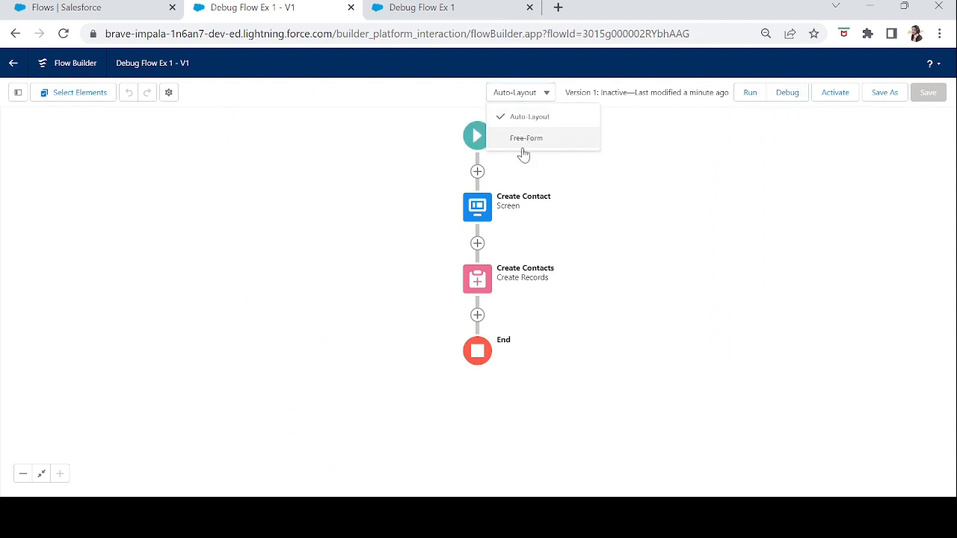
pyautogui.click(524, 147)
# Set up a new variable resource with API name input and data type Text, and make it available for input.
pyautogui.click(66, 152)
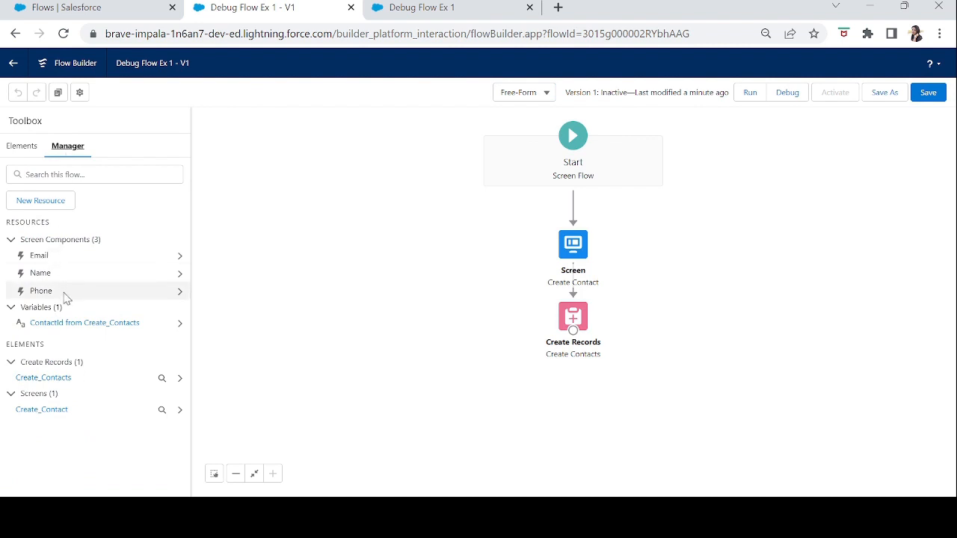
pyautogui.click(42, 203)
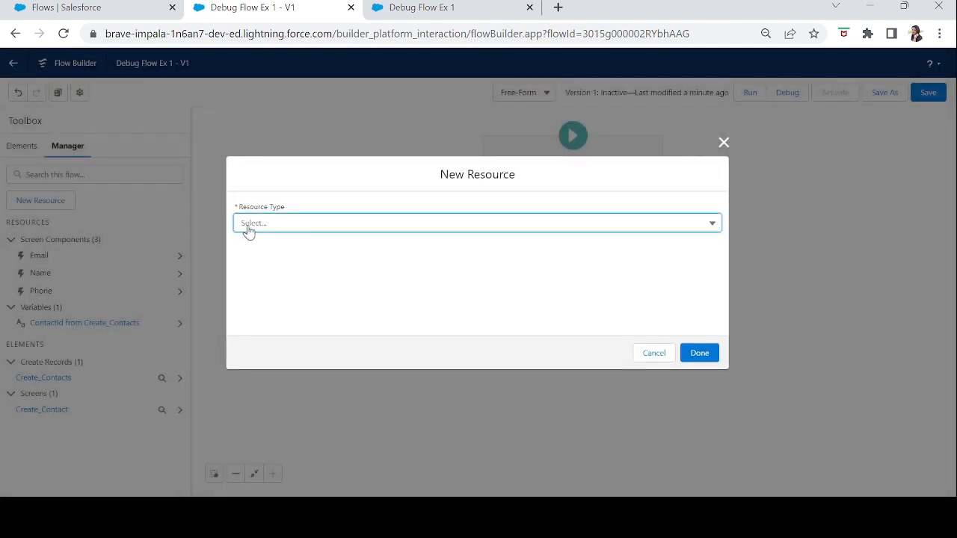
pyautogui.click(276, 226)
pyautogui.click(279, 254)
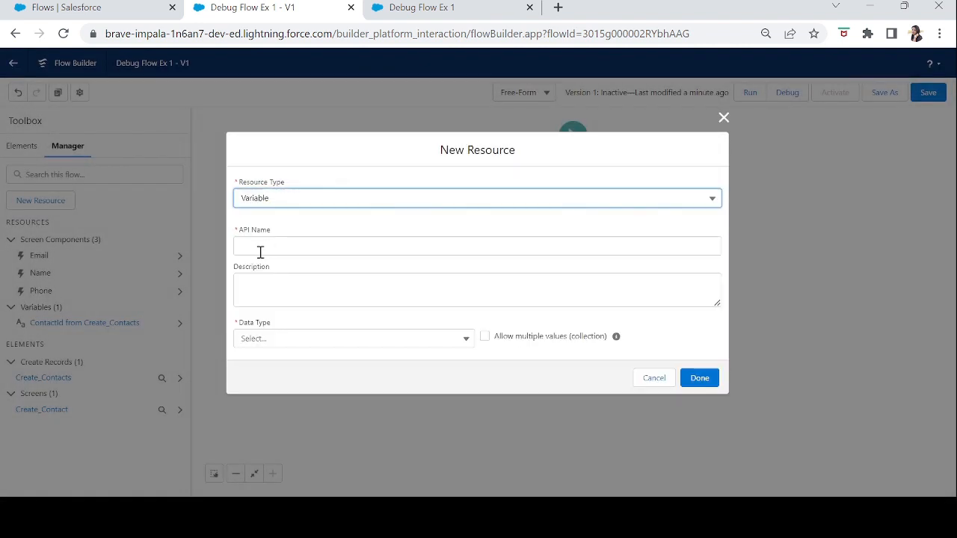
pyautogui.click(274, 244)
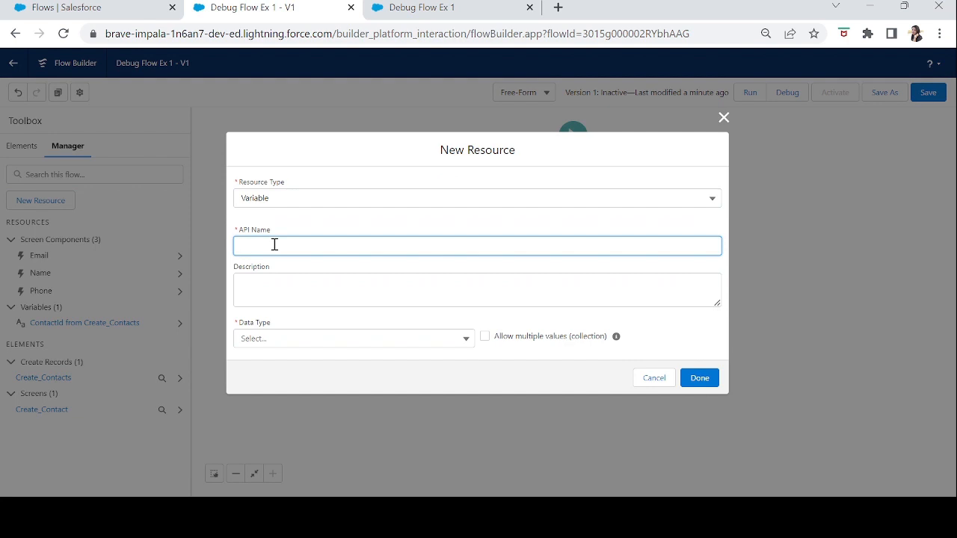
pyautogui.write('ut')
pyautogui.press('Tab')
pyautogui.click(305, 340)
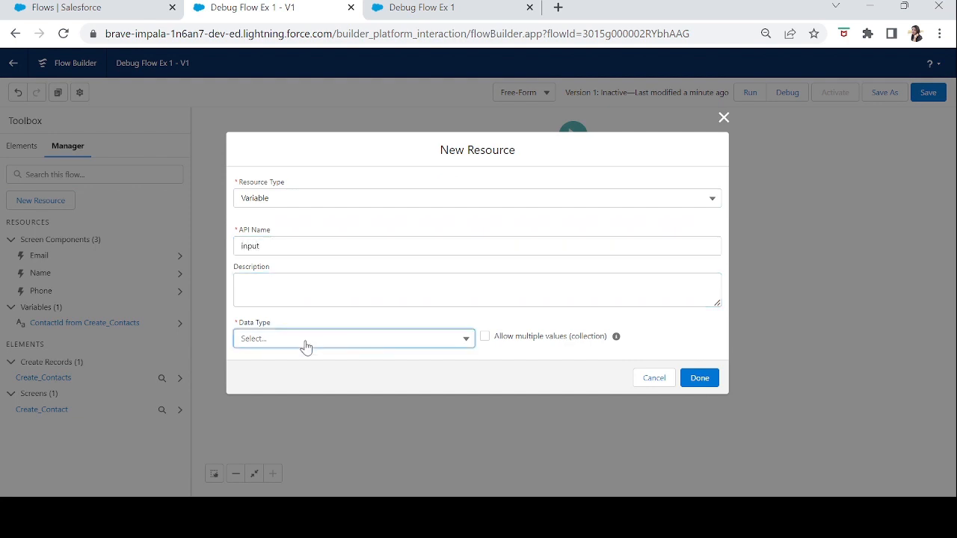
pyautogui.click(273, 174)
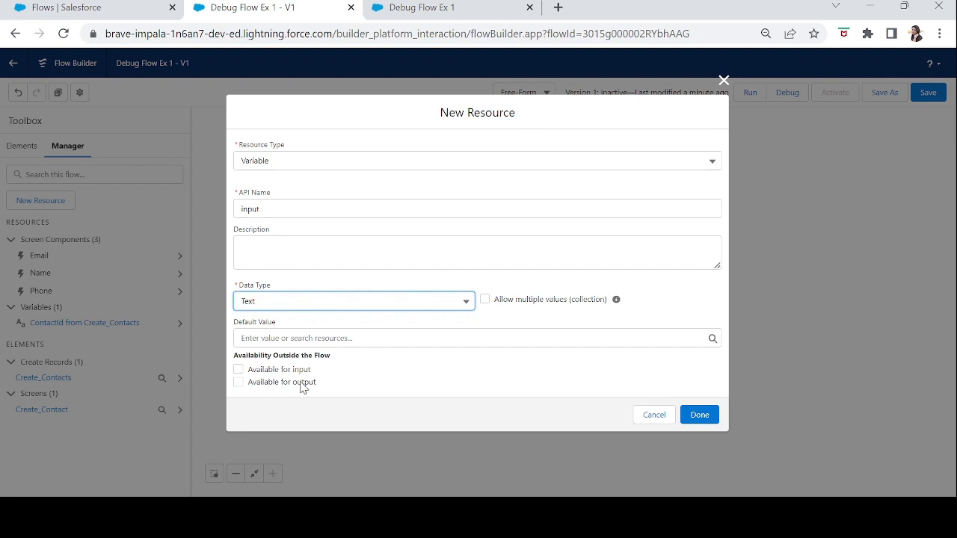
pyautogui.click(238, 370)
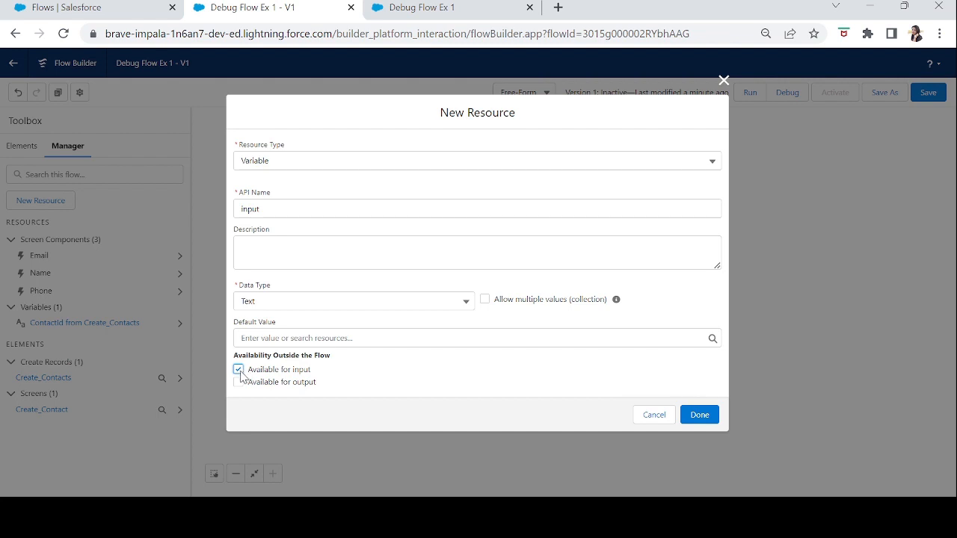
# Switch to the flow's debug page and start the debug run with the current options.
pyautogui.click(468, 13)
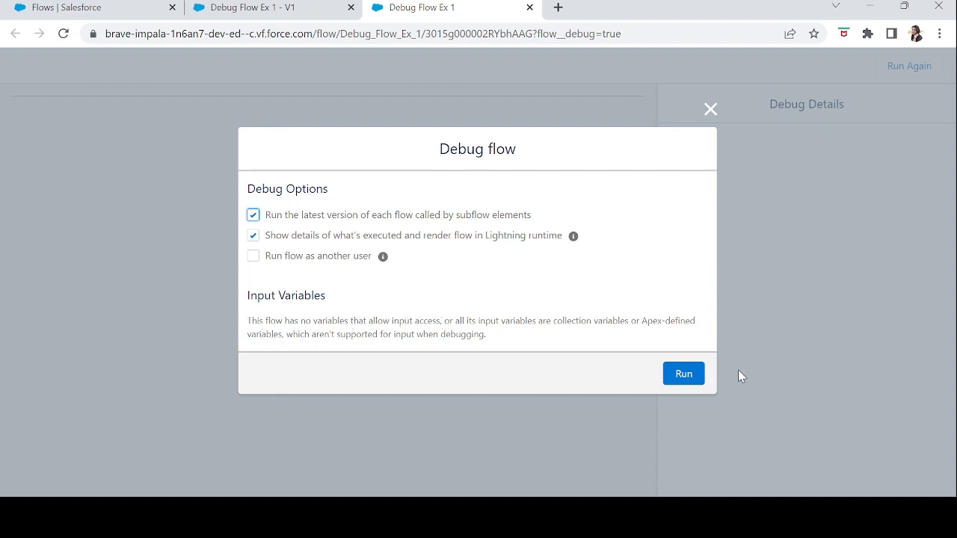
pyautogui.click(690, 378)
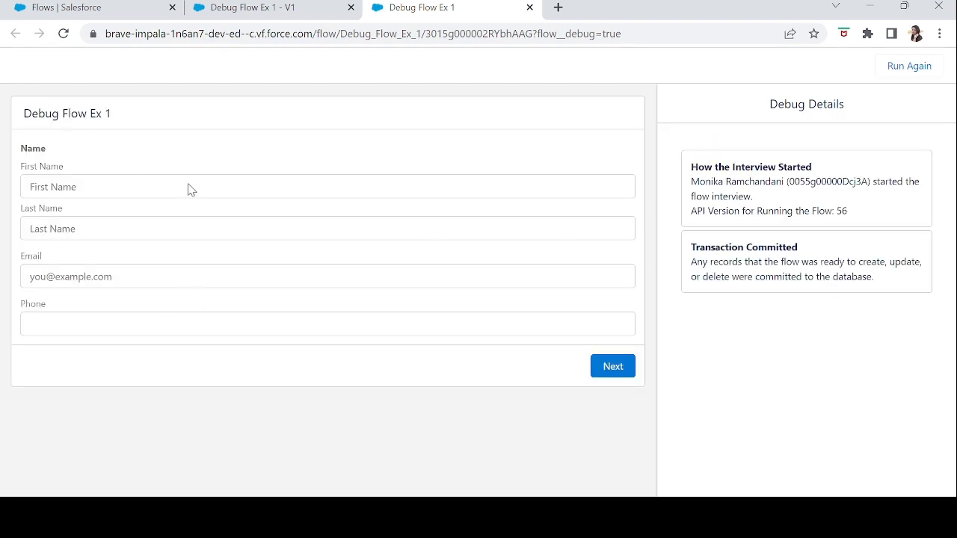
pyautogui.moveTo(118, 120); pyautogui.dragTo(15, 121)
pyautogui.click(36, 142)
pyautogui.moveTo(771, 103); pyautogui.dragTo(864, 118)
pyautogui.click(864, 118)
# Enter the contact's first name and last name in the debug run's screen form.
pyautogui.click(197, 179)
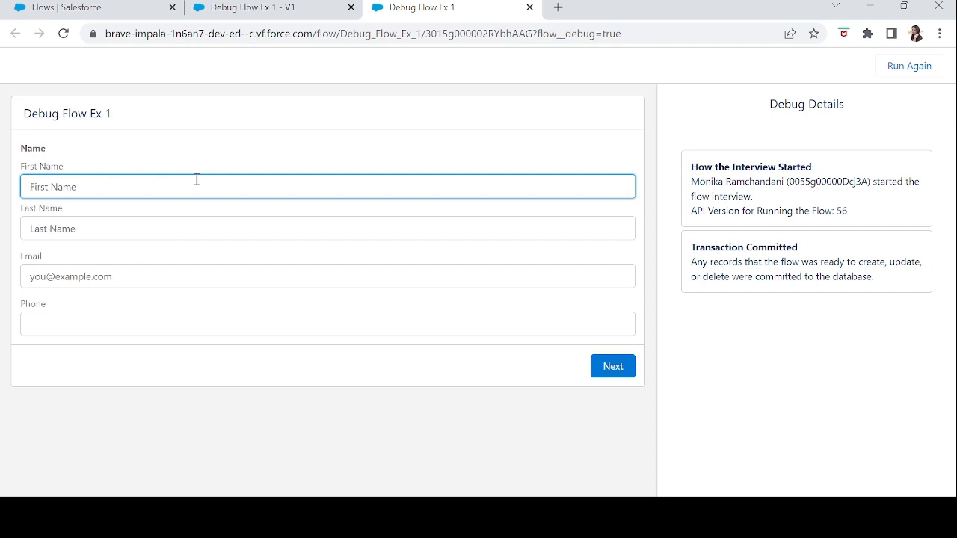
pyautogui.press('Tab')
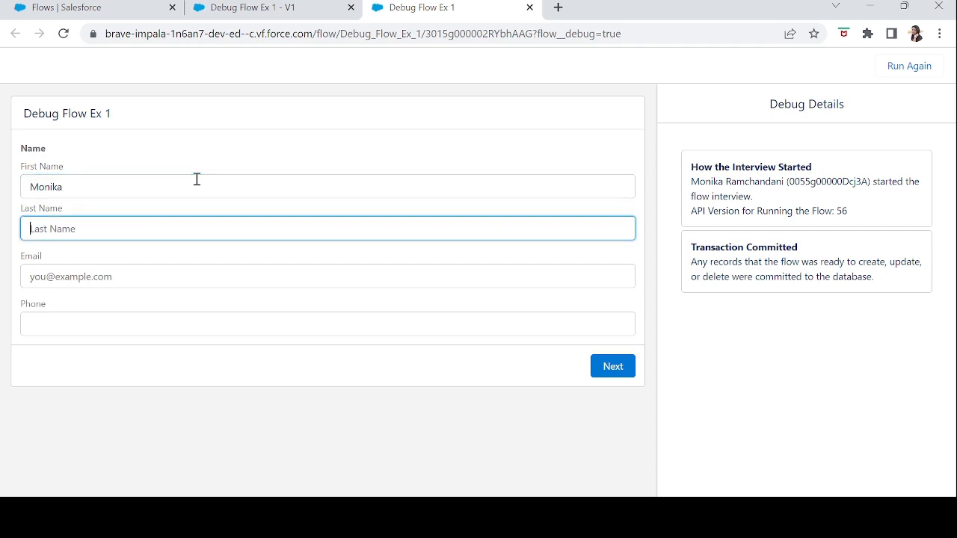
pyautogui.press('Tab')
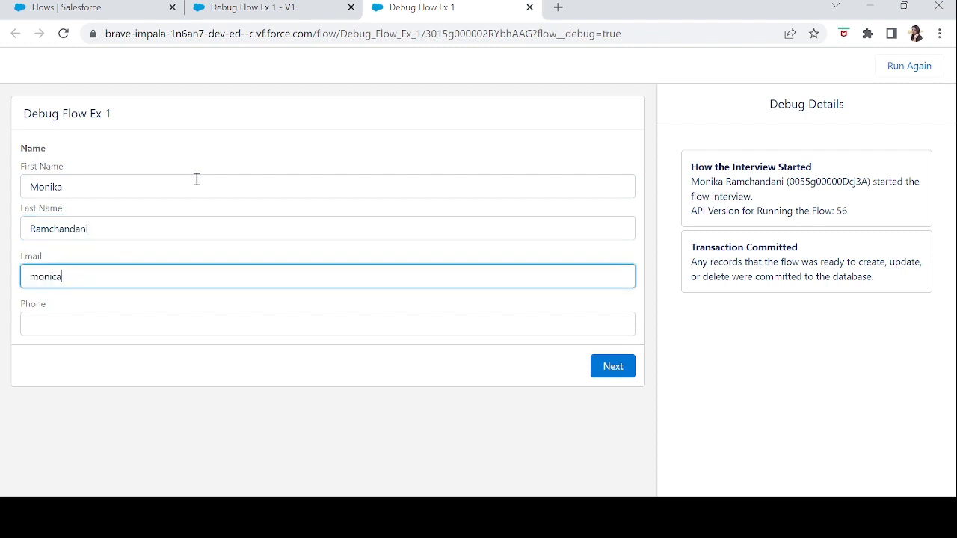
# Enter the contact's email address and phone number, and advance the flow to its next element.
pyautogui.press('Tab')
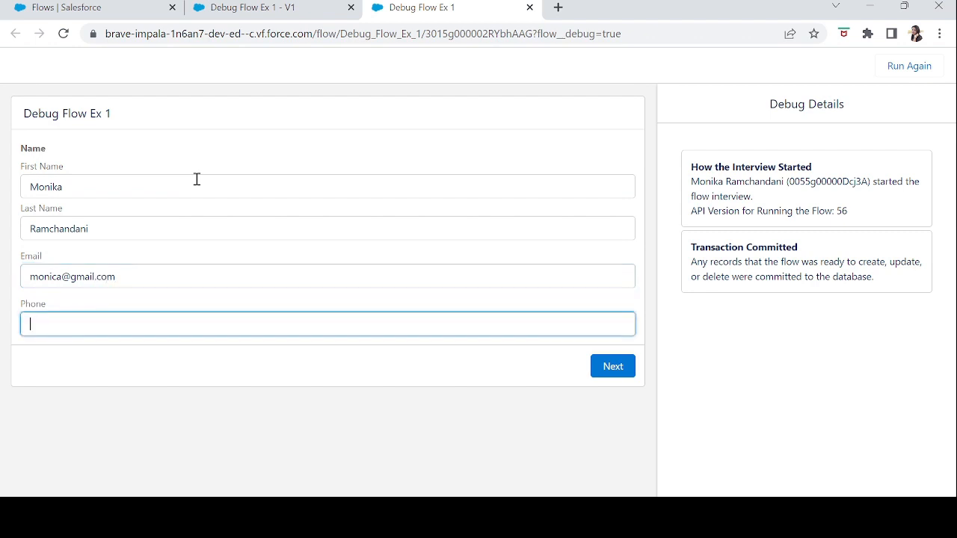
pyautogui.press('Tab')
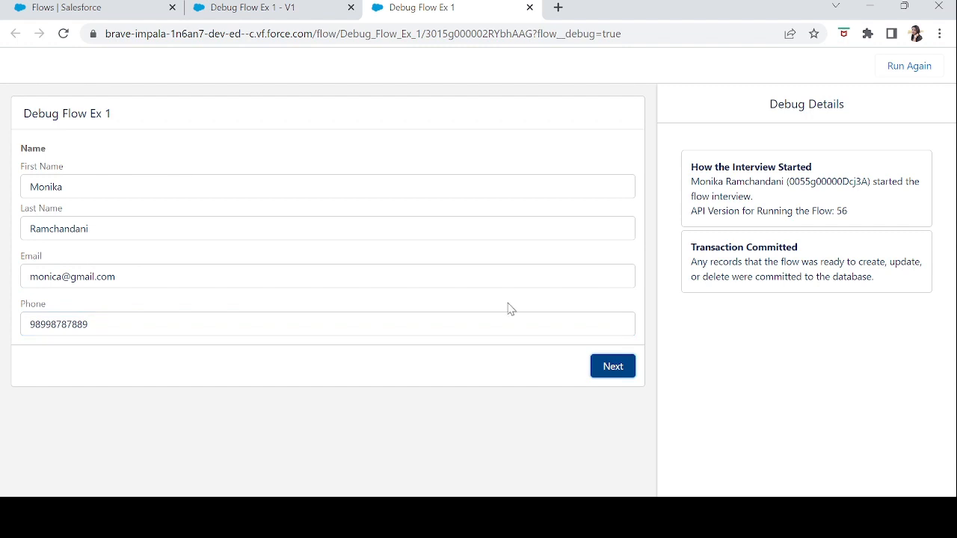
pyautogui.click(615, 373)
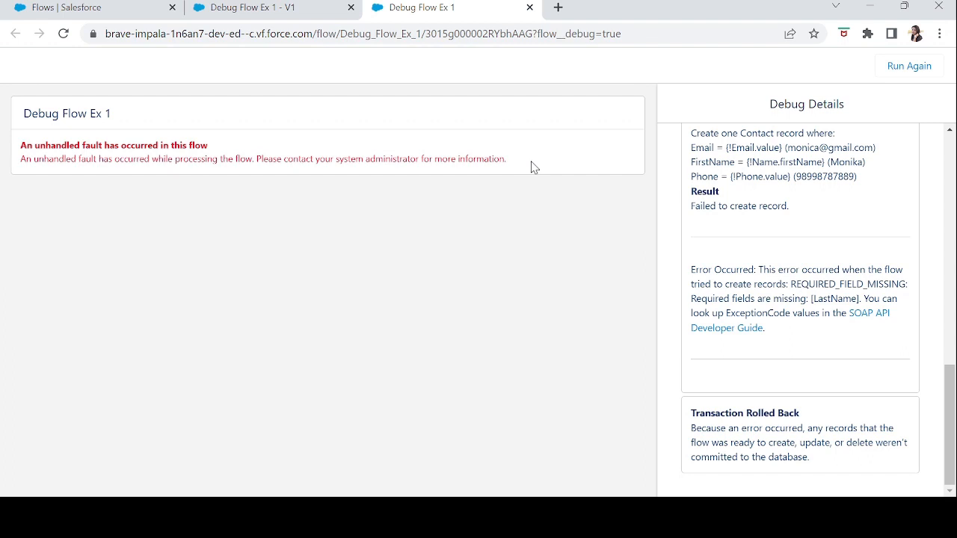
# Read the flow's fault message and go through the debug details from the start of the interview.
pyautogui.moveTo(534, 167); pyautogui.dragTo(19, 153)
pyautogui.click(42, 145)
pyautogui.moveTo(21, 146); pyautogui.dragTo(521, 177)
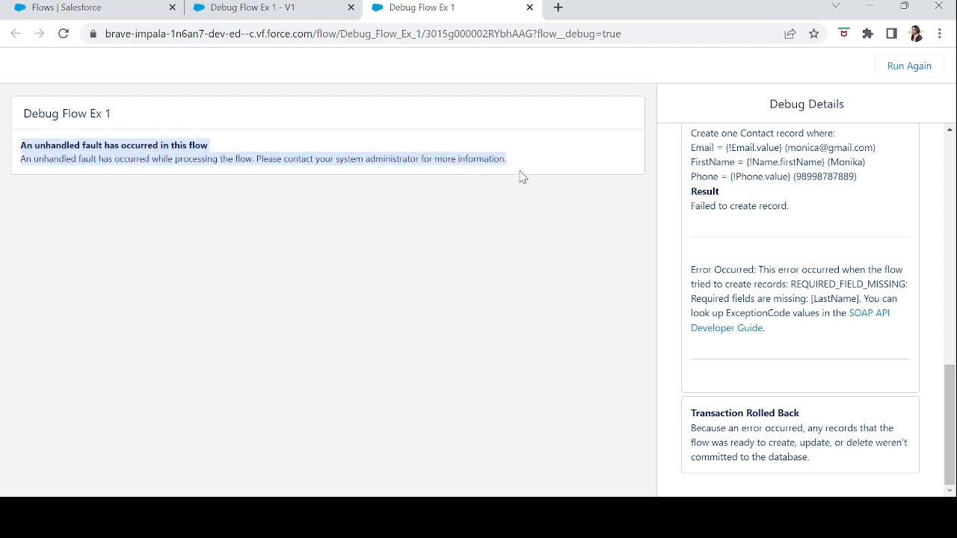
pyautogui.click(521, 176)
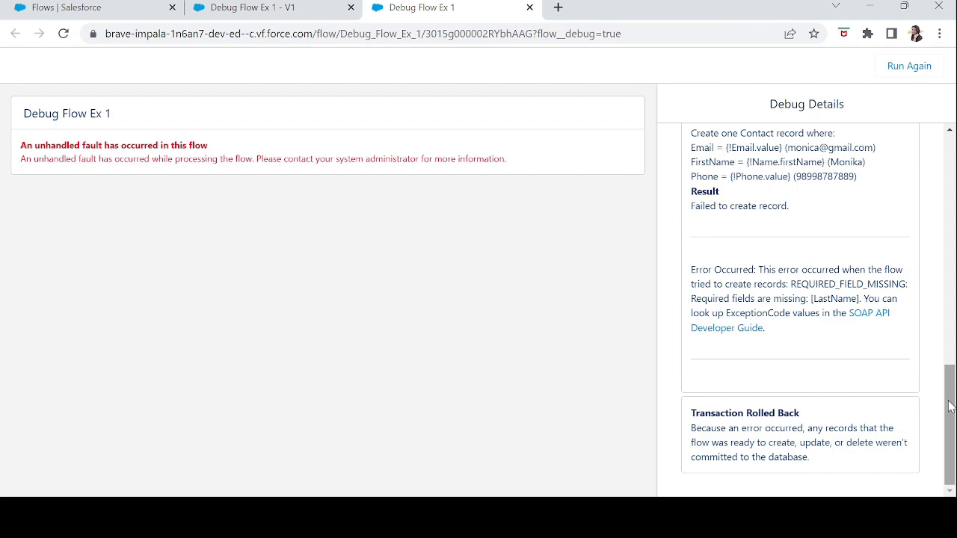
pyautogui.moveTo(949, 401); pyautogui.dragTo(952, 151)
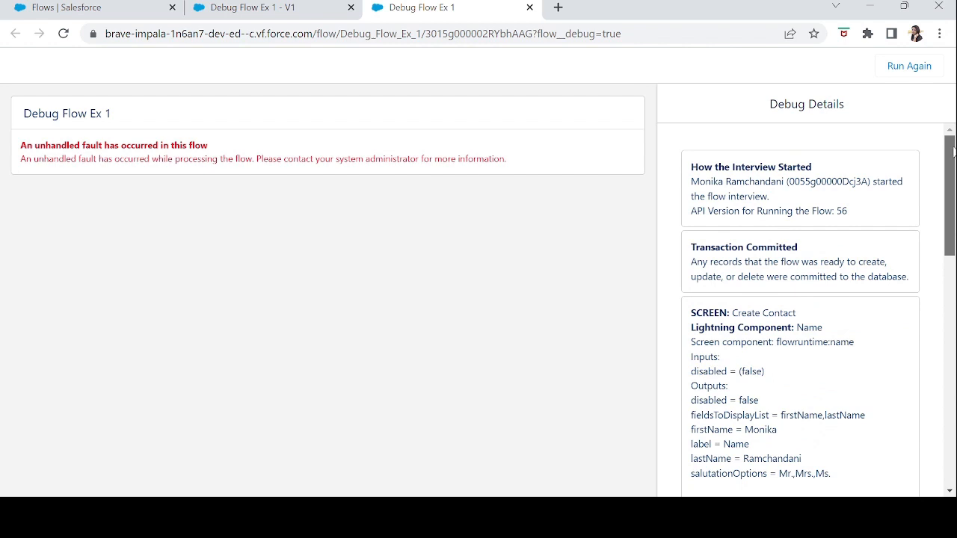
pyautogui.moveTo(953, 152); pyautogui.dragTo(953, 152)
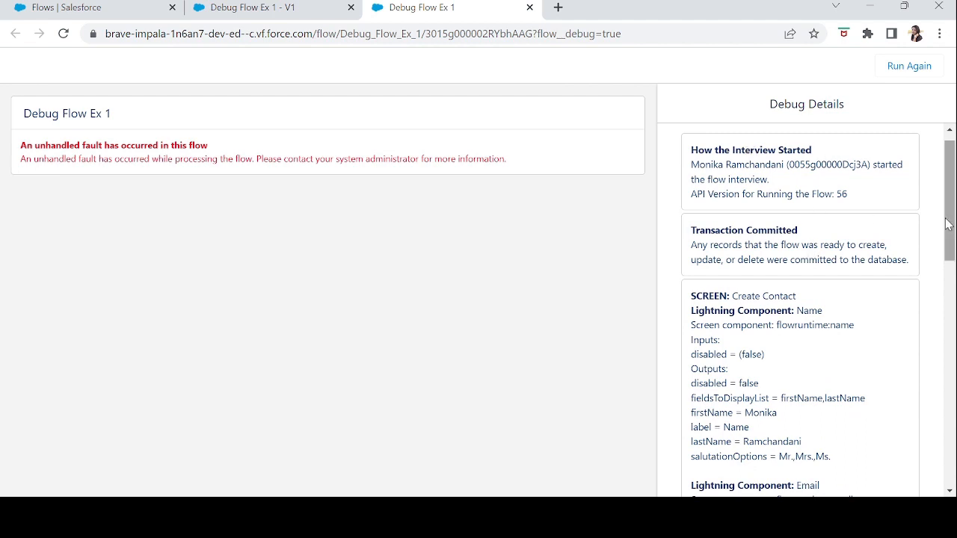
pyautogui.moveTo(952, 228); pyautogui.dragTo(952, 269)
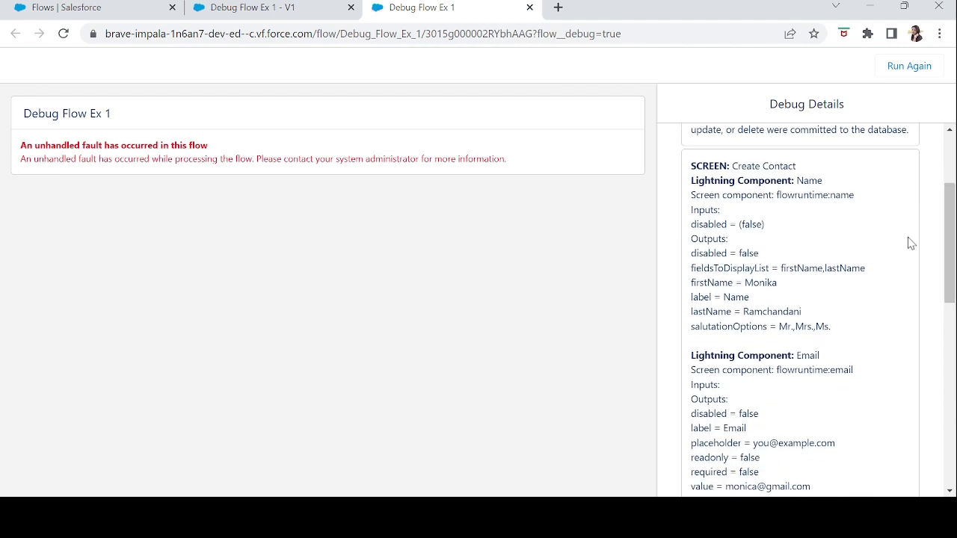
# Examine the Create Contact screen entry in the debug details for its name, email, phone and navigation values.
pyautogui.moveTo(691, 166); pyautogui.dragTo(821, 174)
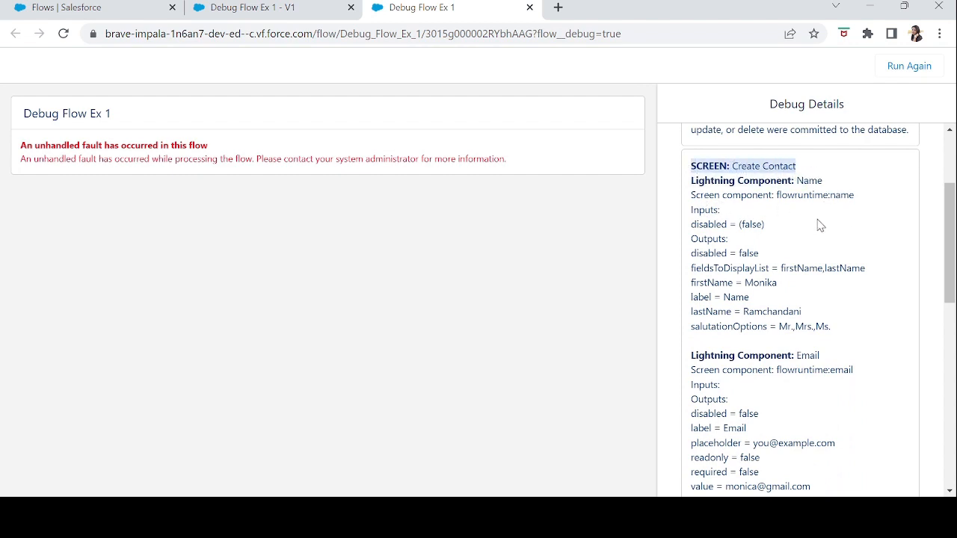
pyautogui.doubleClick(763, 284)
pyautogui.doubleClick(794, 311)
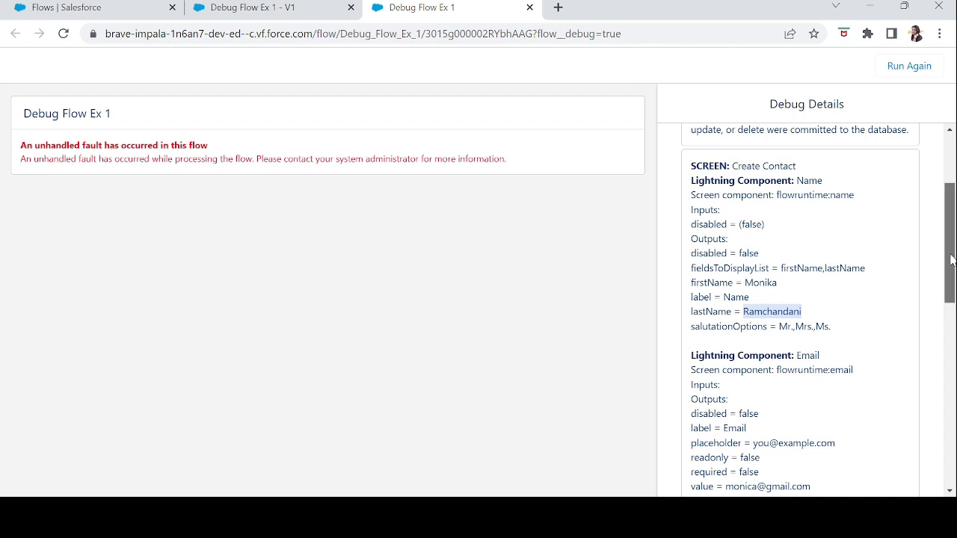
pyautogui.moveTo(952, 259); pyautogui.dragTo(954, 312)
pyautogui.doubleClick(812, 201)
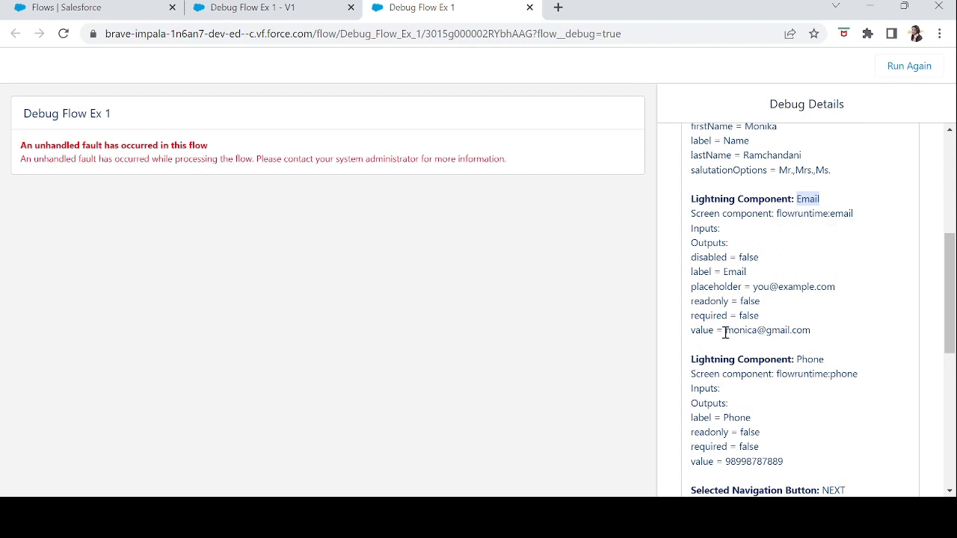
pyautogui.moveTo(725, 333); pyautogui.dragTo(833, 344)
pyautogui.moveTo(950, 303); pyautogui.dragTo(953, 342)
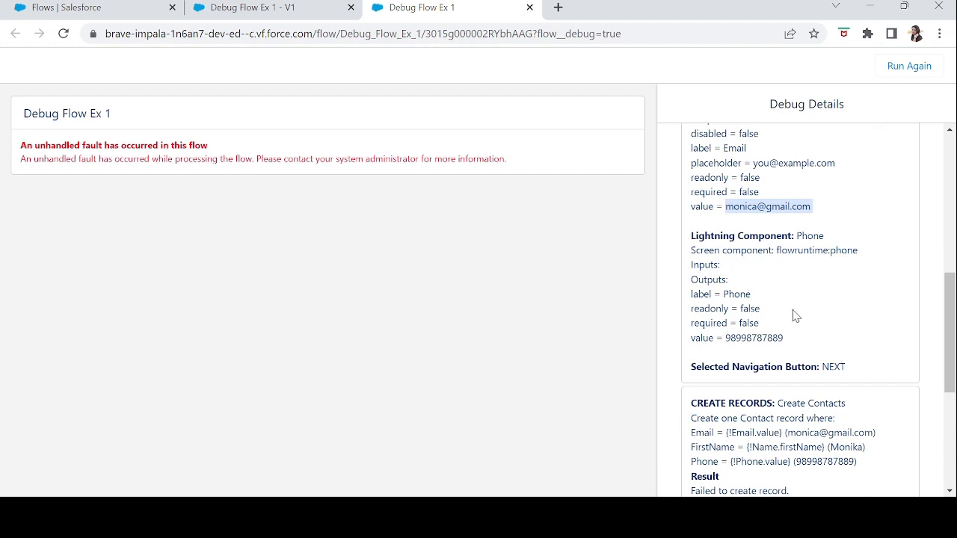
pyautogui.doubleClick(814, 235)
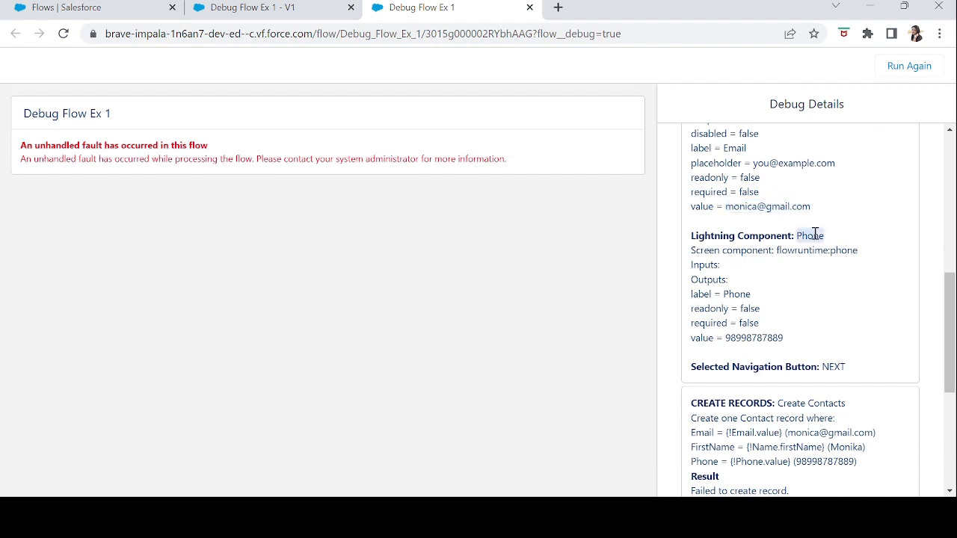
pyautogui.doubleClick(758, 337)
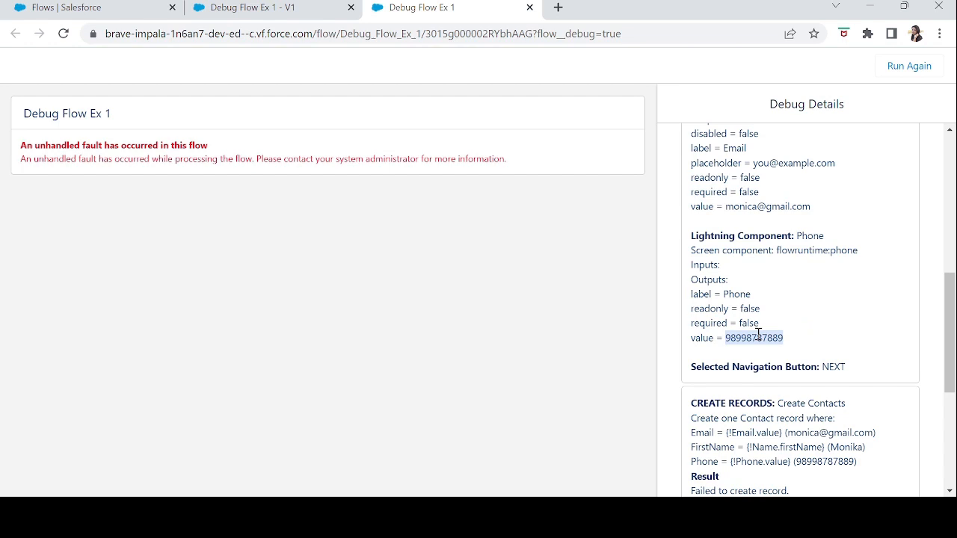
pyautogui.moveTo(696, 371); pyautogui.dragTo(853, 376)
pyautogui.click(853, 376)
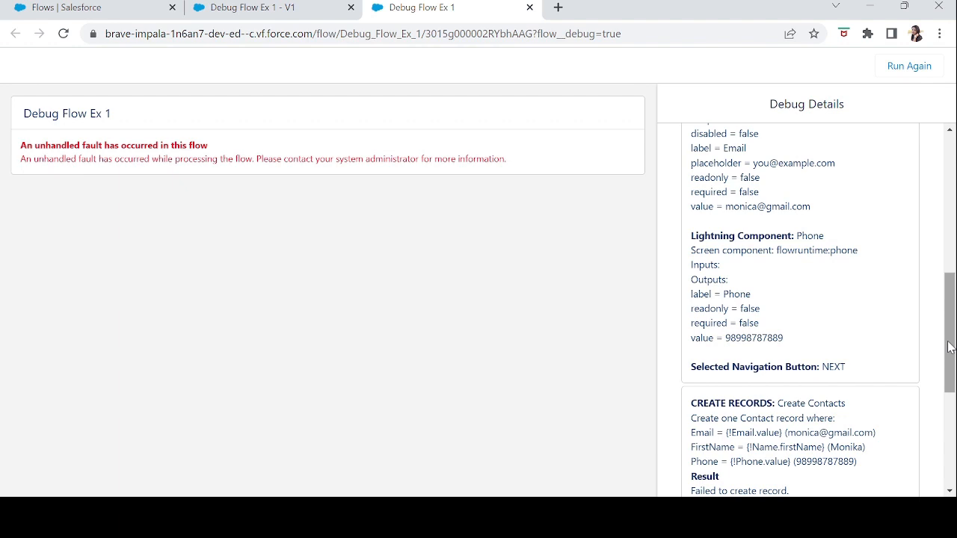
# Examine the Create Records entry in the debug details for the field assignments passed to the contact and the result.
pyautogui.moveTo(948, 346); pyautogui.dragTo(952, 422)
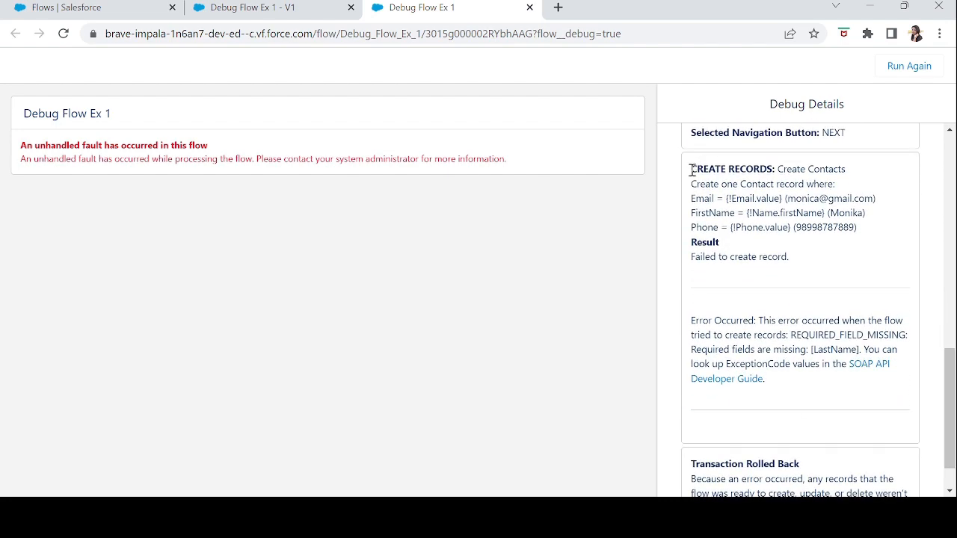
pyautogui.moveTo(693, 170); pyautogui.dragTo(772, 174)
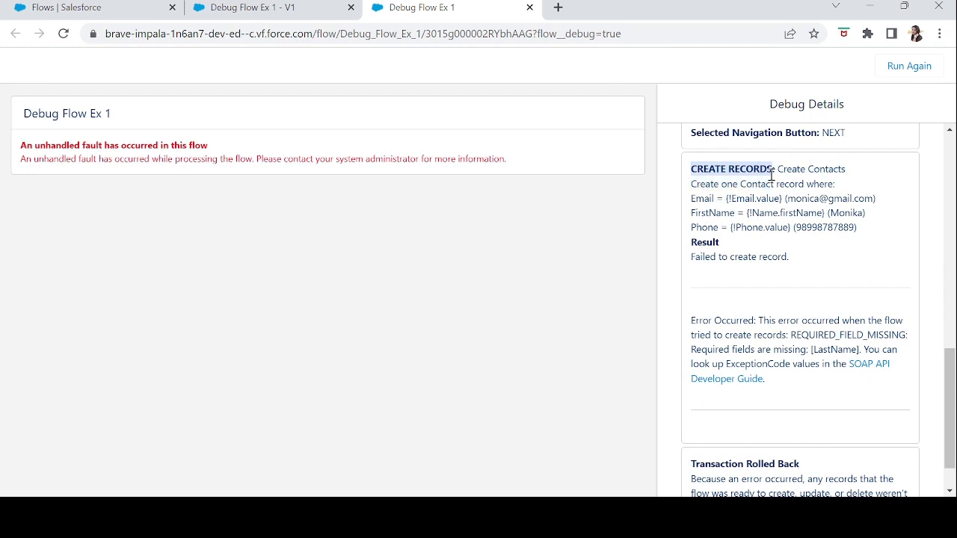
pyautogui.doubleClick(704, 202)
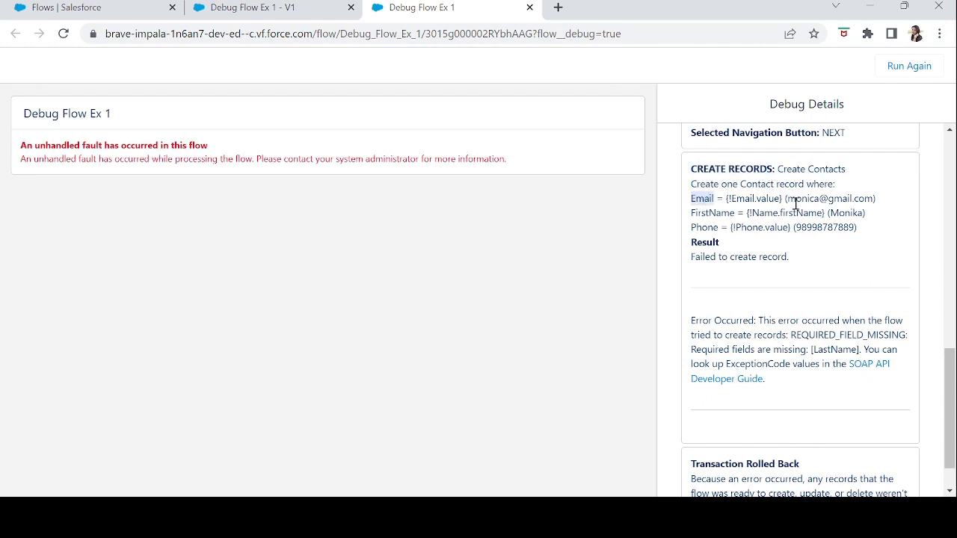
pyautogui.moveTo(799, 203); pyautogui.dragTo(876, 199)
pyautogui.click(716, 214)
pyautogui.doubleClick(847, 214)
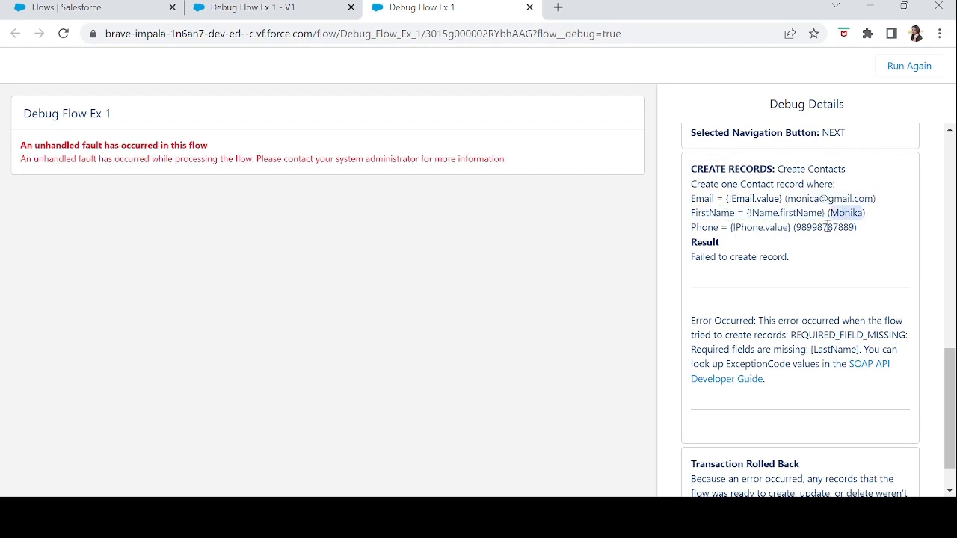
pyautogui.doubleClick(828, 227)
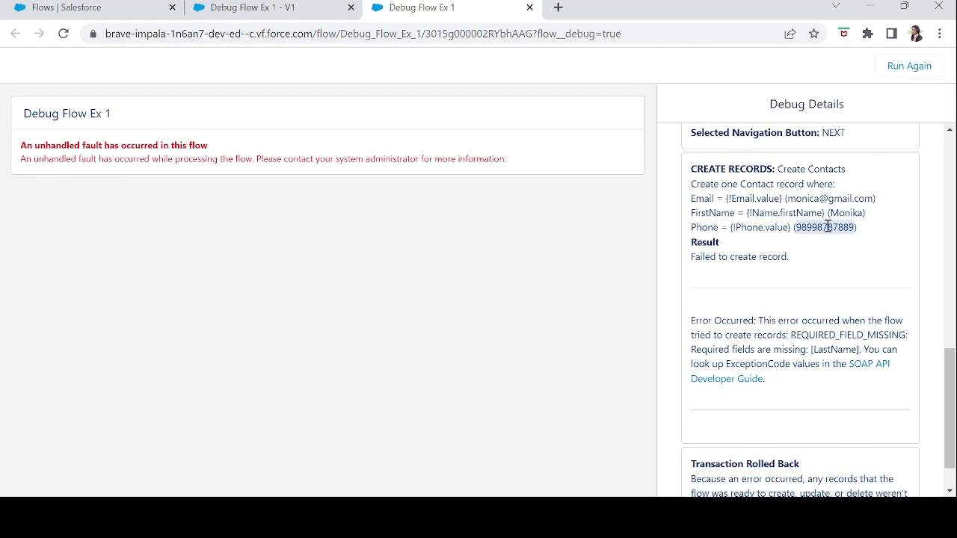
pyautogui.doubleClick(701, 243)
pyautogui.click(691, 272)
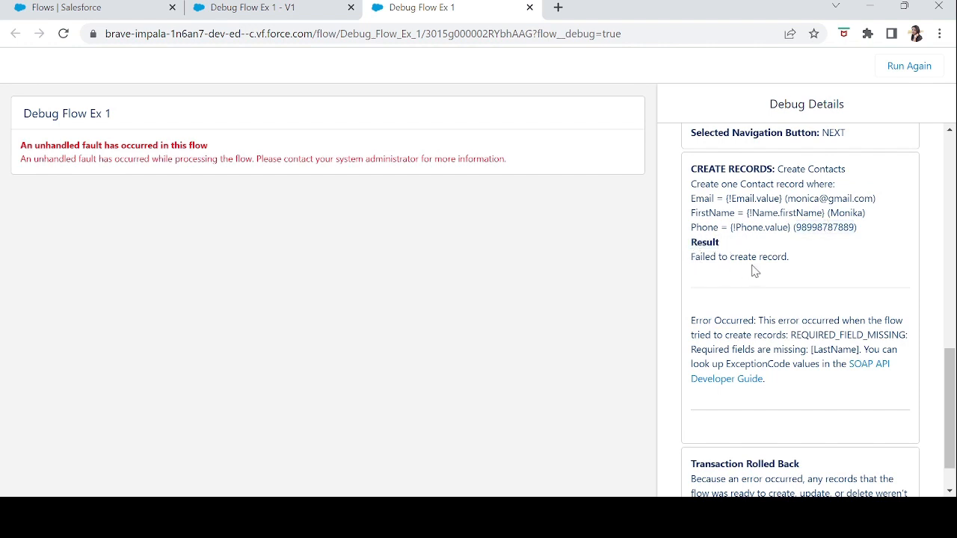
pyautogui.moveTo(795, 259); pyautogui.dragTo(755, 260)
pyautogui.moveTo(701, 177); pyautogui.dragTo(692, 175)
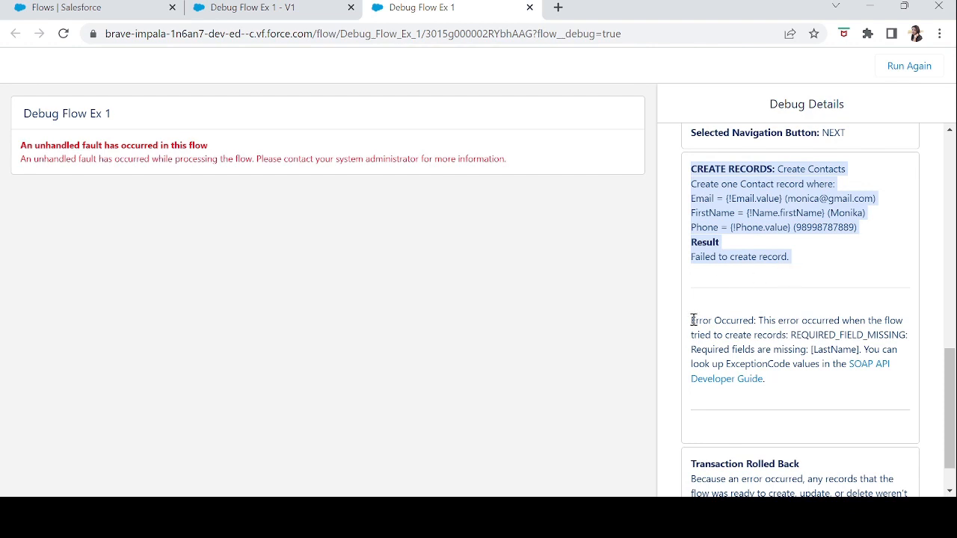
# Examine the error explanation under the Create Records entry and the closing transaction entry in the debug details.
pyautogui.moveTo(693, 320); pyautogui.dragTo(728, 318)
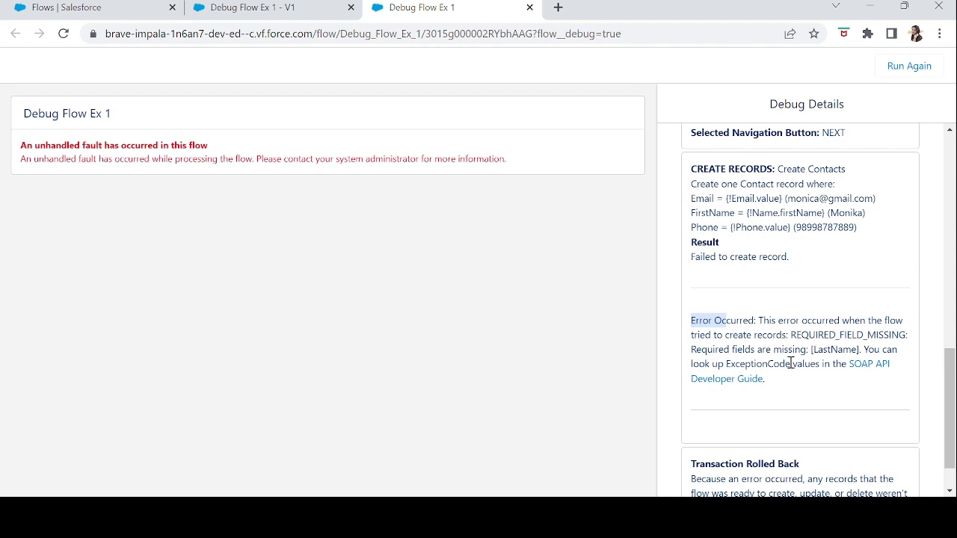
pyautogui.click(857, 352)
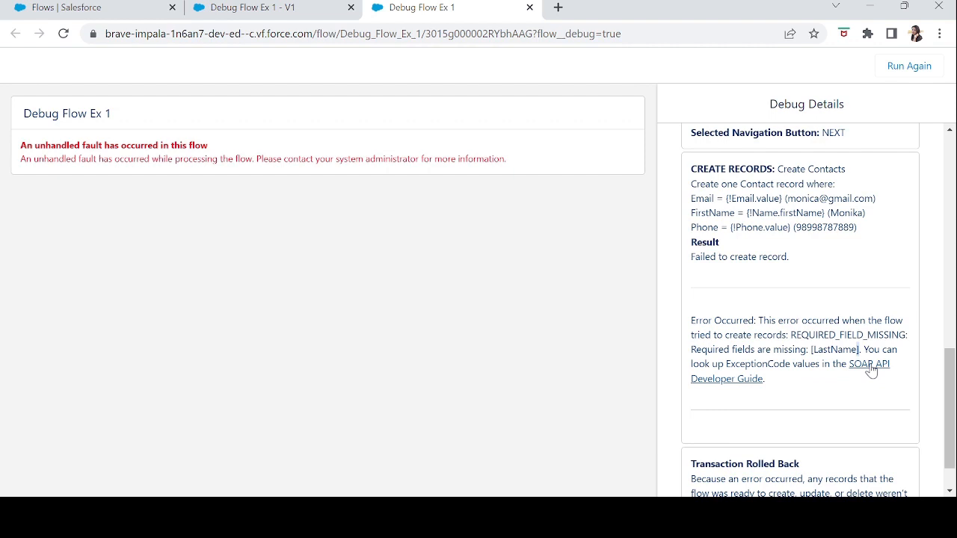
pyautogui.doubleClick(807, 336)
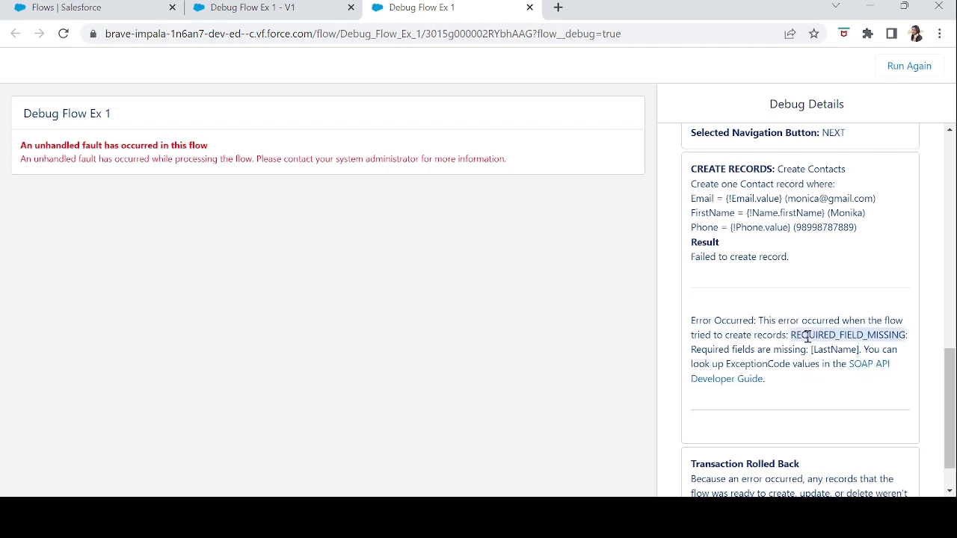
pyautogui.doubleClick(832, 166)
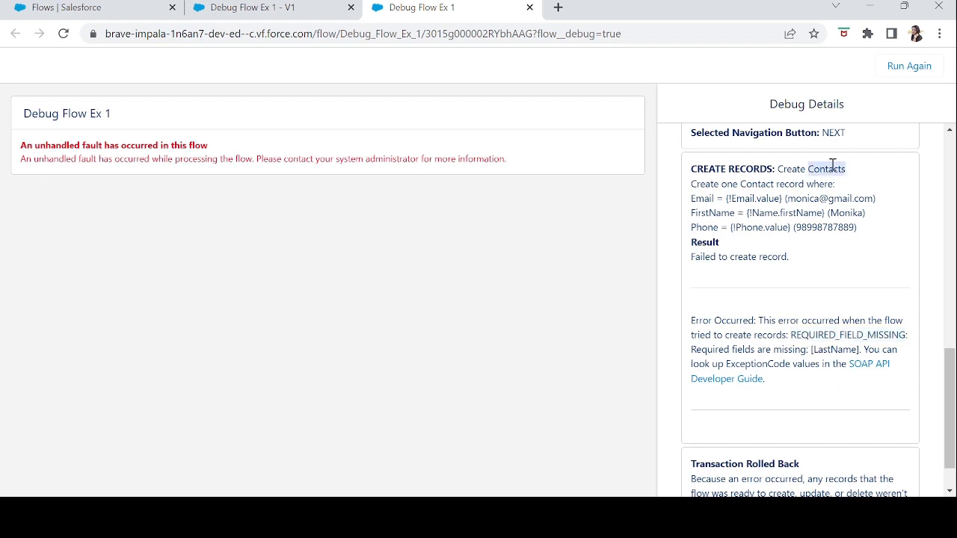
pyautogui.doubleClick(838, 351)
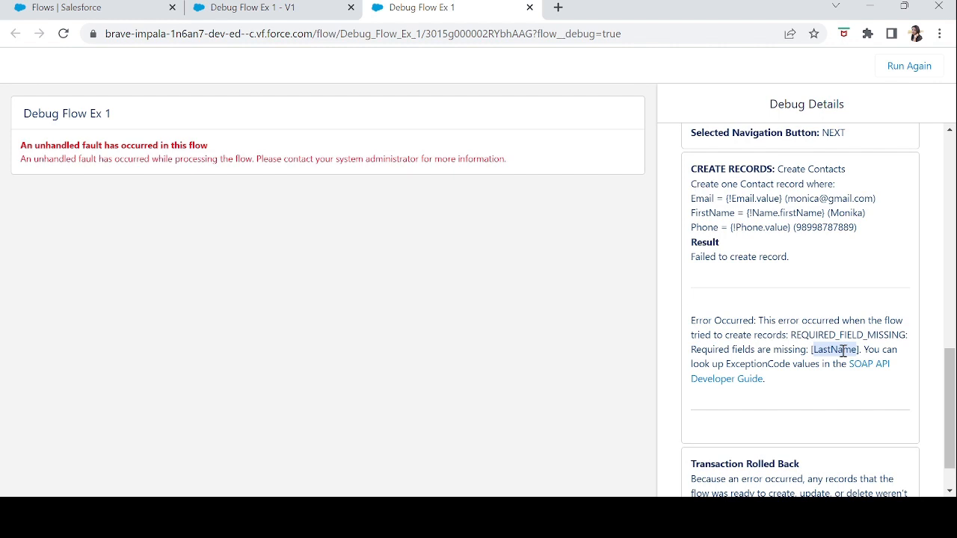
pyautogui.scroll(-1, 946, 410)
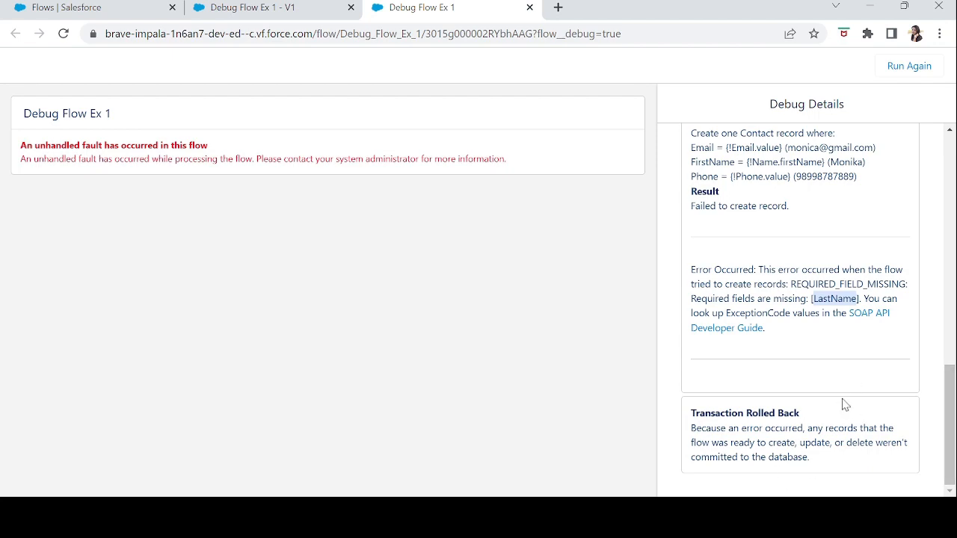
pyautogui.moveTo(951, 432); pyautogui.dragTo(951, 202)
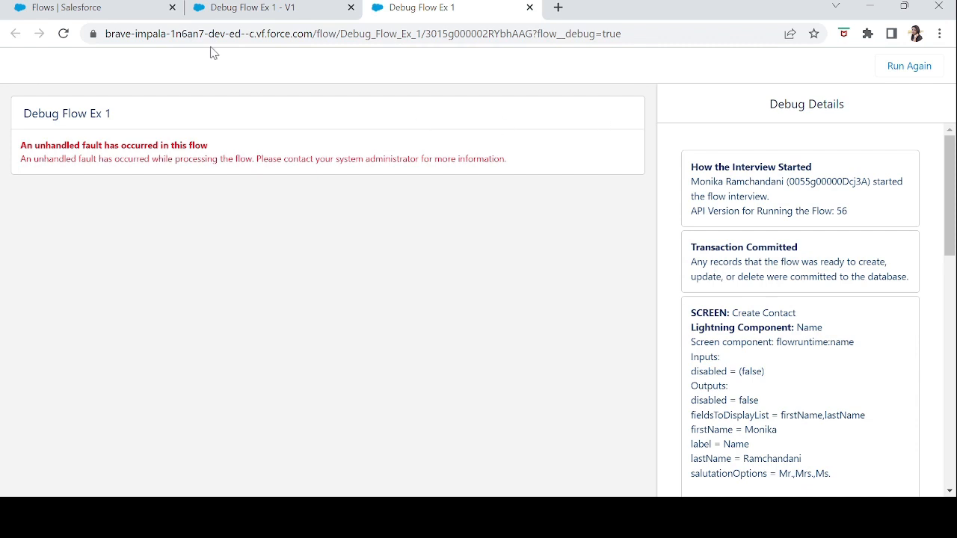
# Return to the flow's builder page and discard the unfinished new variable resource.
pyautogui.click(239, 16)
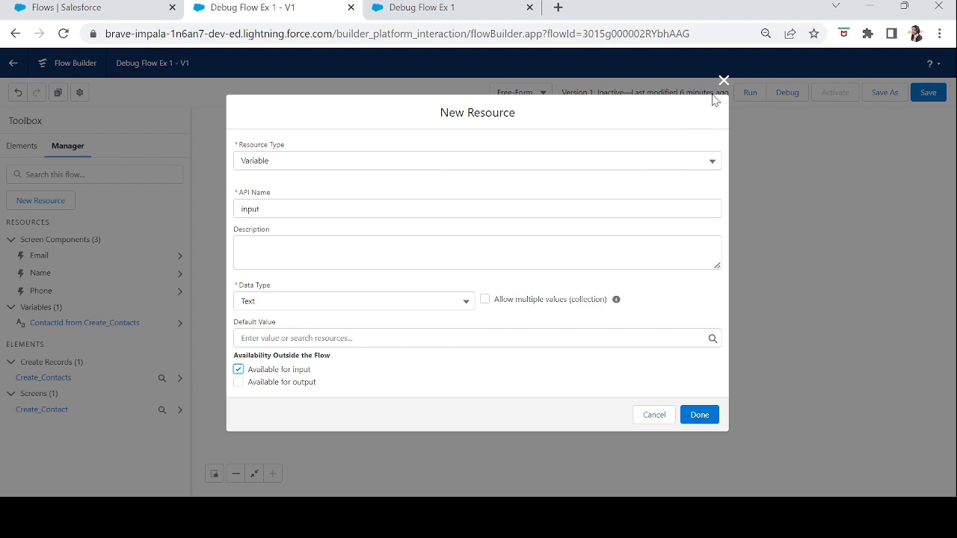
pyautogui.click(724, 80)
# Add a LastName field row to the contact field values of the Create Contacts element.
pyautogui.doubleClick(566, 329)
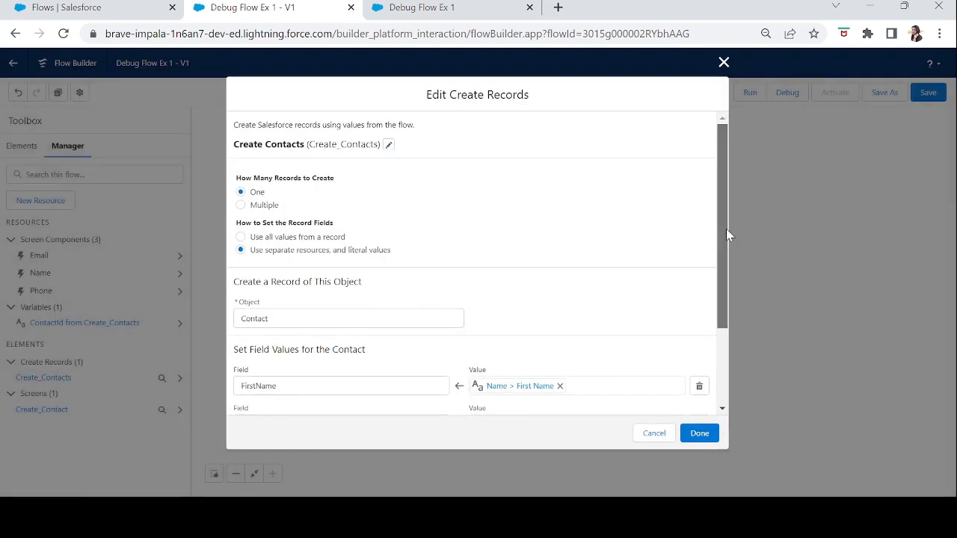
pyautogui.scroll(-2, 726, 229)
pyautogui.click(282, 378)
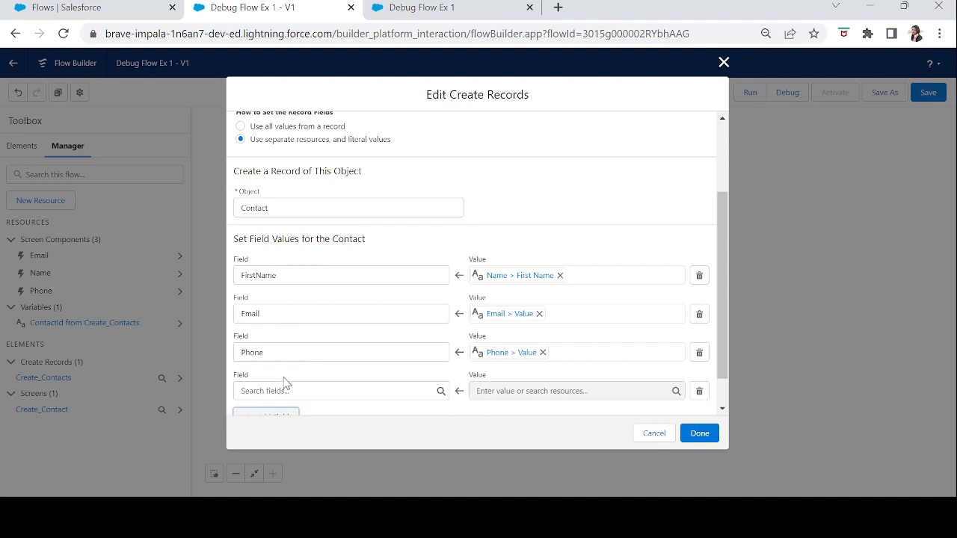
pyautogui.click(309, 383)
pyautogui.write('las')
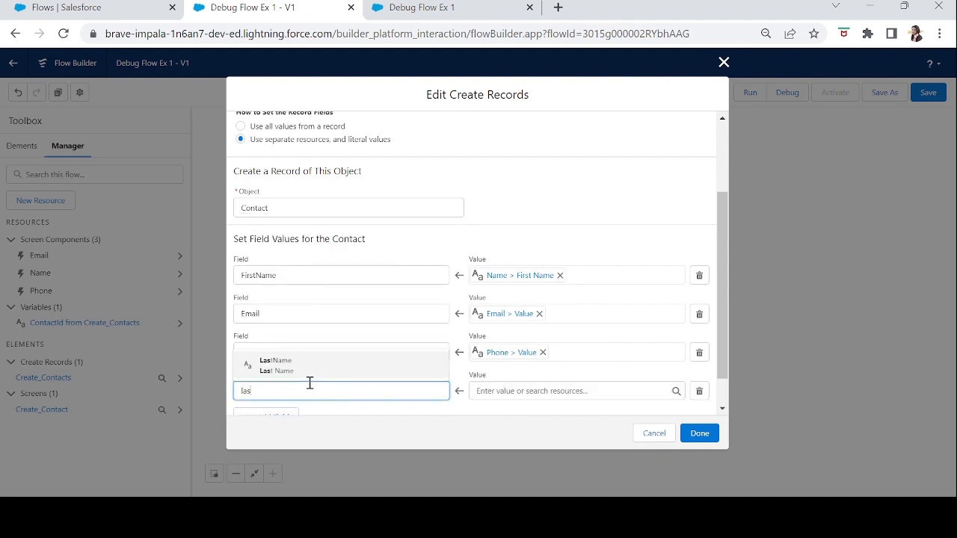
pyautogui.click(290, 361)
# Map the LastName field to the Name component's lastName value and accept the Create Contacts changes.
pyautogui.click(498, 391)
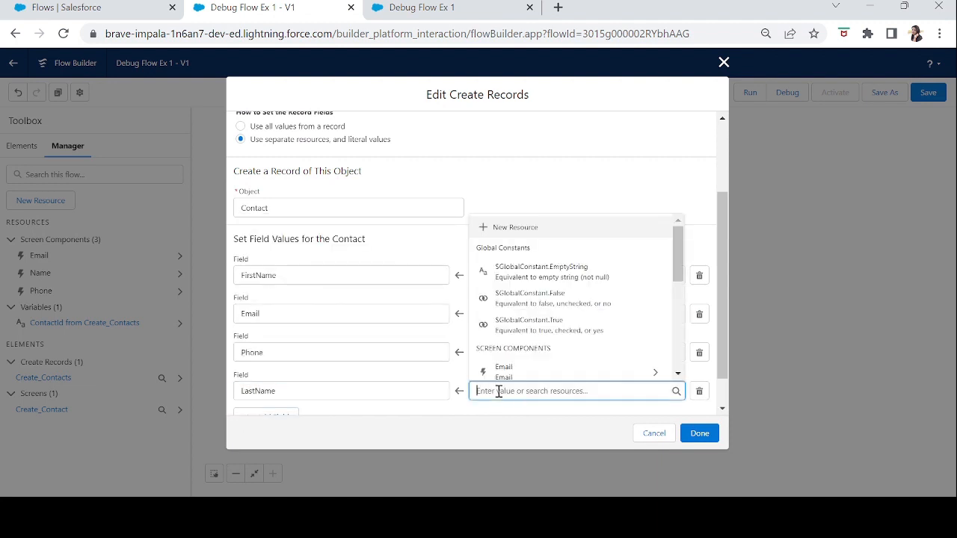
pyautogui.write('name')
pyautogui.click(522, 377)
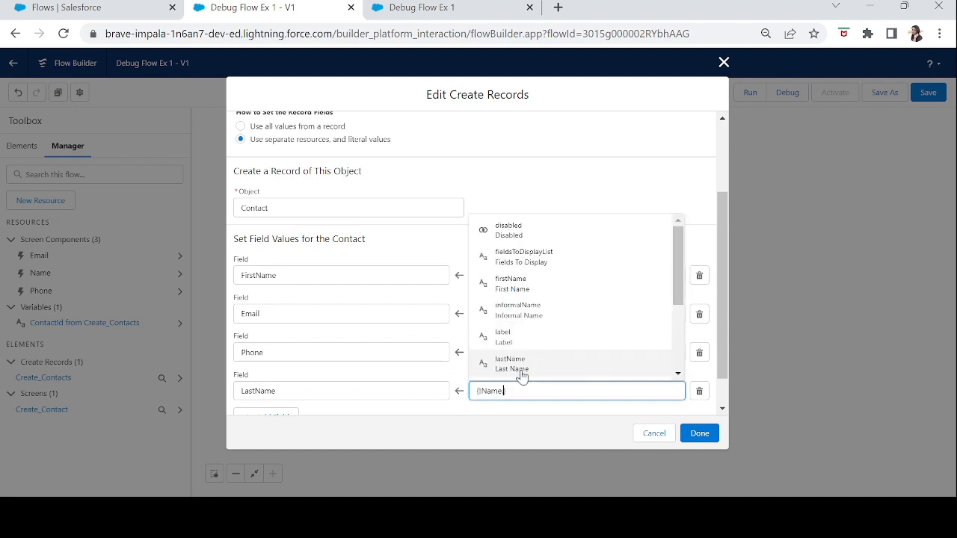
pyautogui.write('las')
pyautogui.click(522, 376)
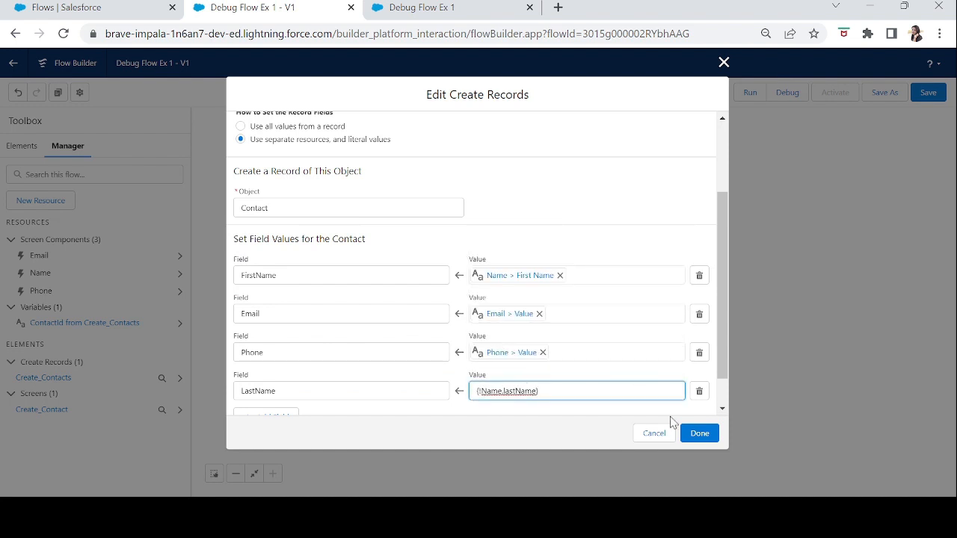
pyautogui.click(696, 436)
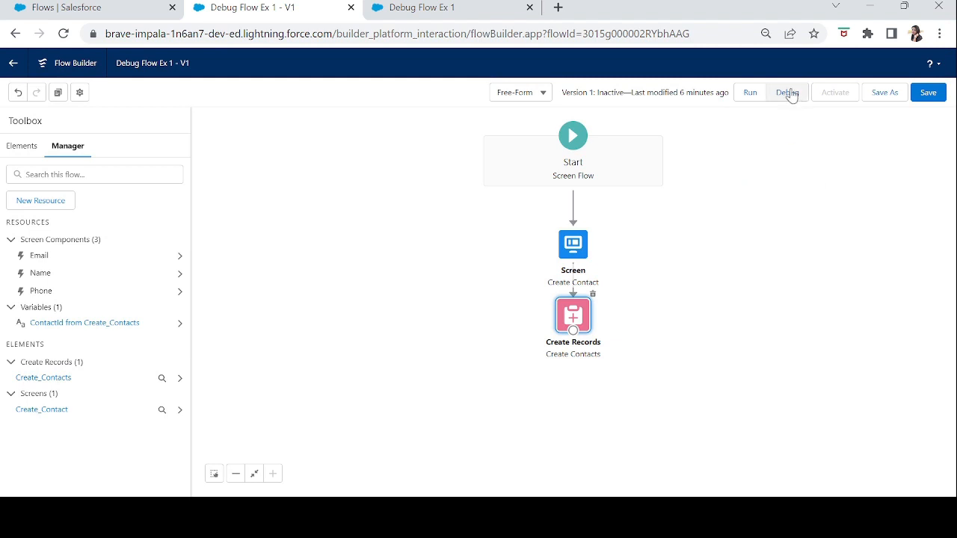
# Save the flow and start a debug run with the default debug options.
pyautogui.click(928, 92)
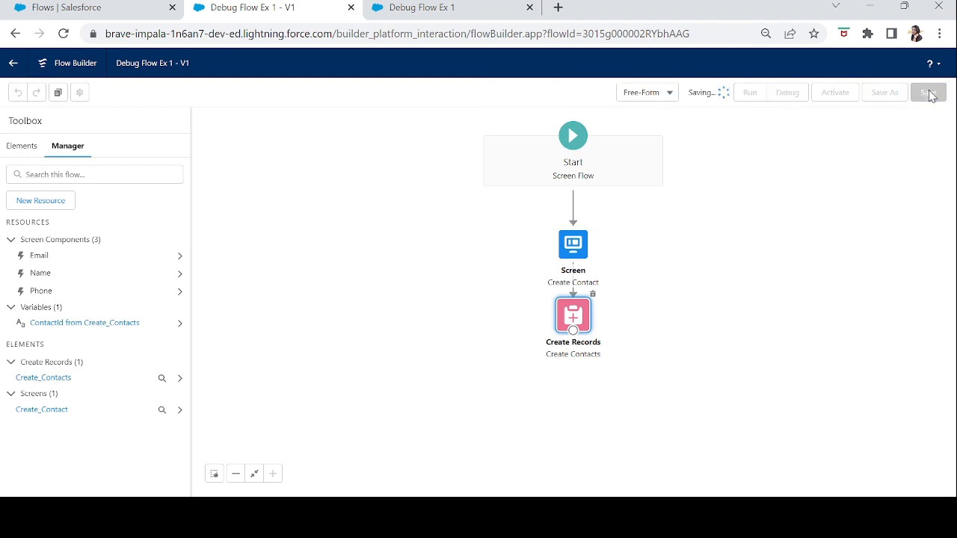
pyautogui.click(788, 94)
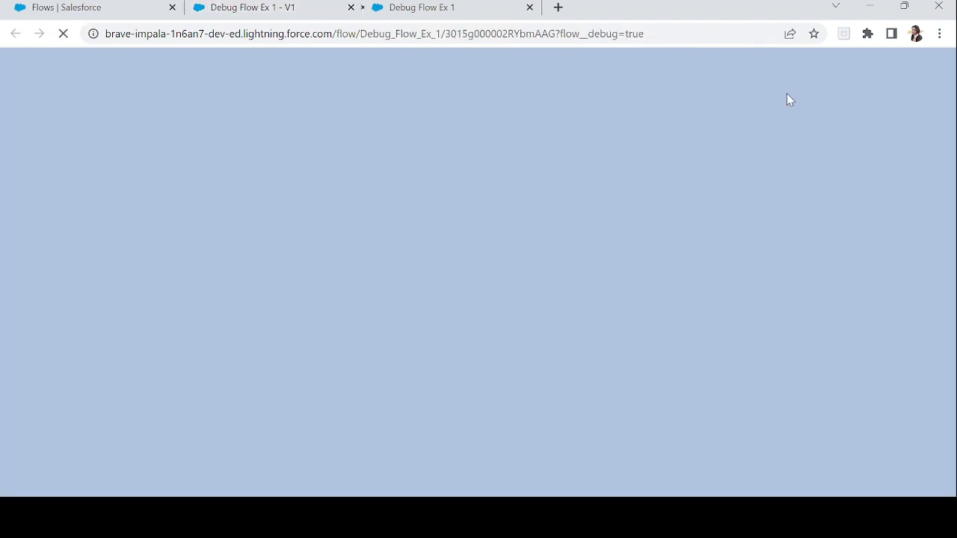
pyautogui.click(708, 8)
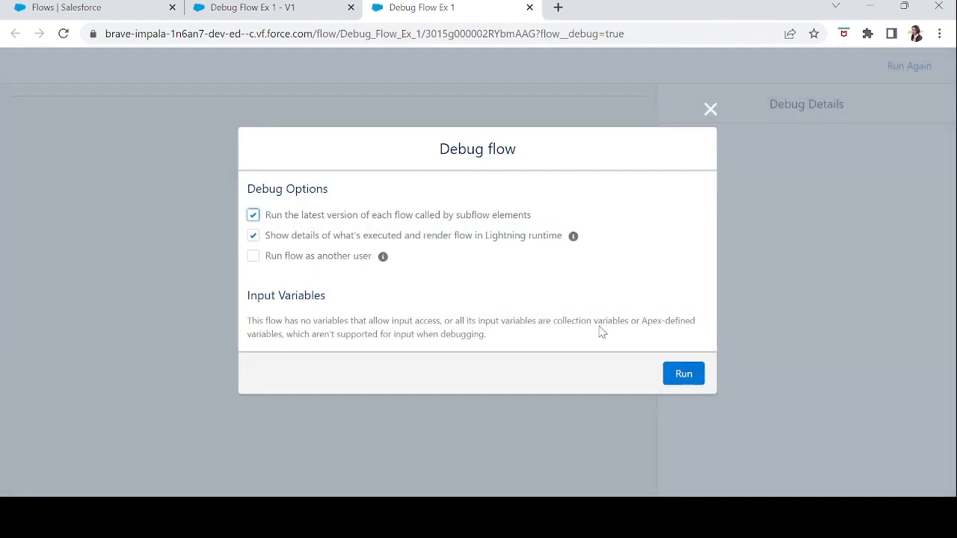
pyautogui.click(684, 372)
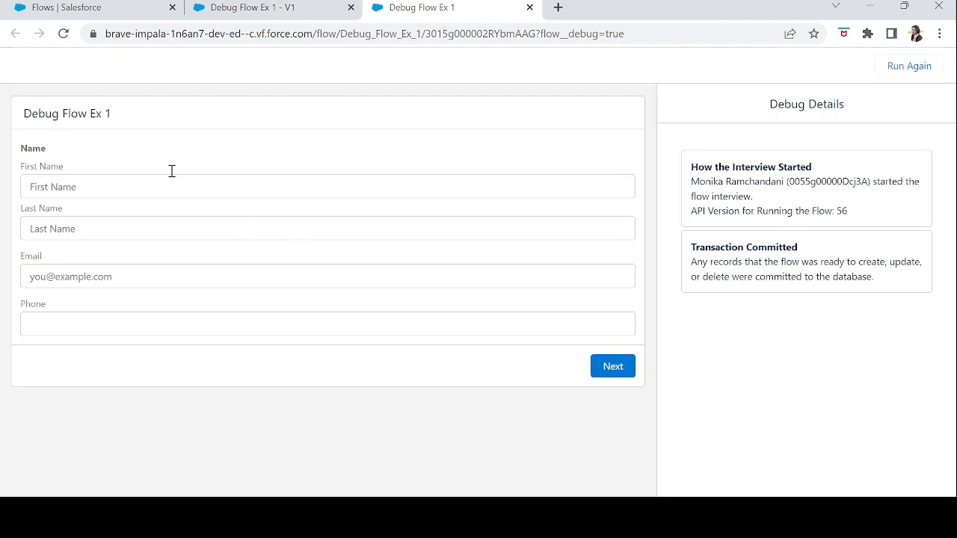
# Fill in the debug screen with first name "Flow" and last name "Testing".
pyautogui.click(163, 181)
pyautogui.write('M')
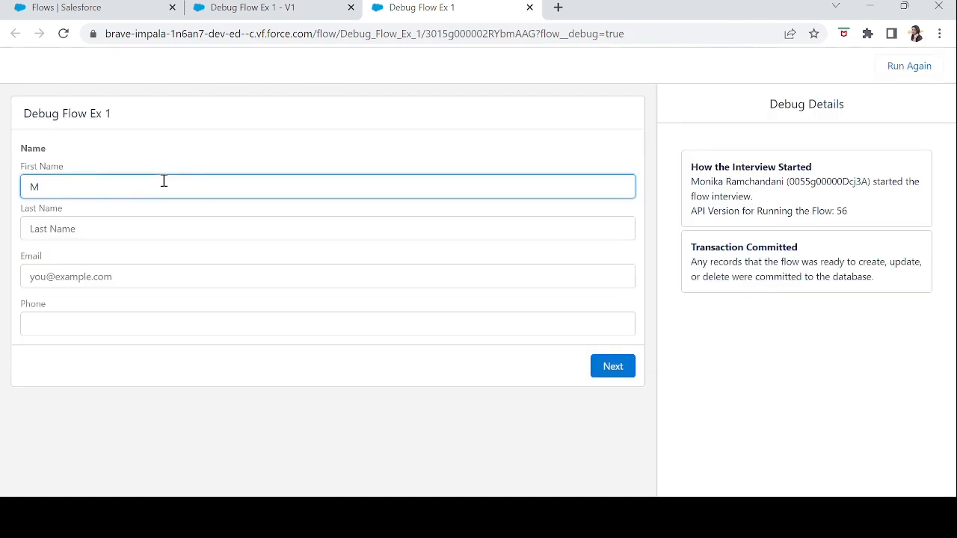
pyautogui.press('BackSpace')
pyautogui.write('Flow')
pyautogui.press('Tab')
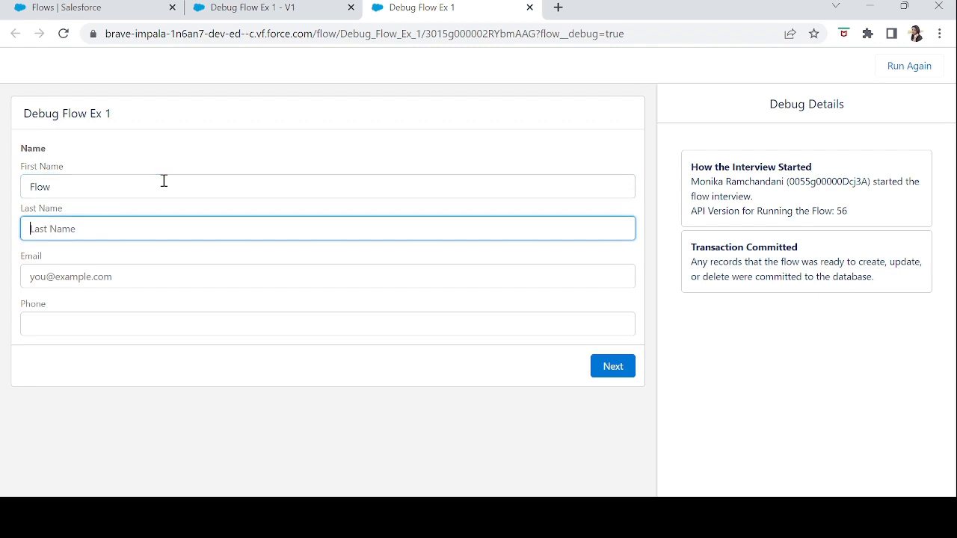
pyautogui.write('Testing')
pyautogui.press('Tab')
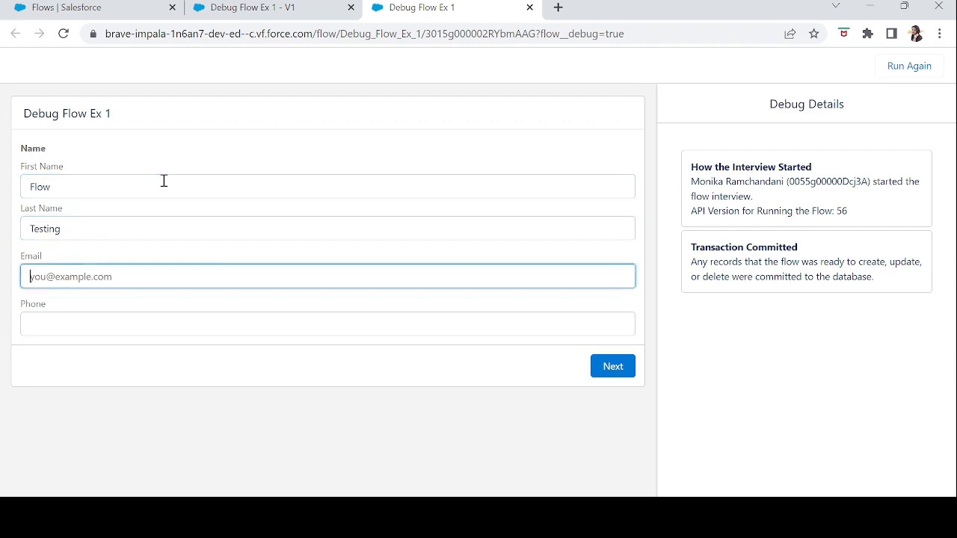
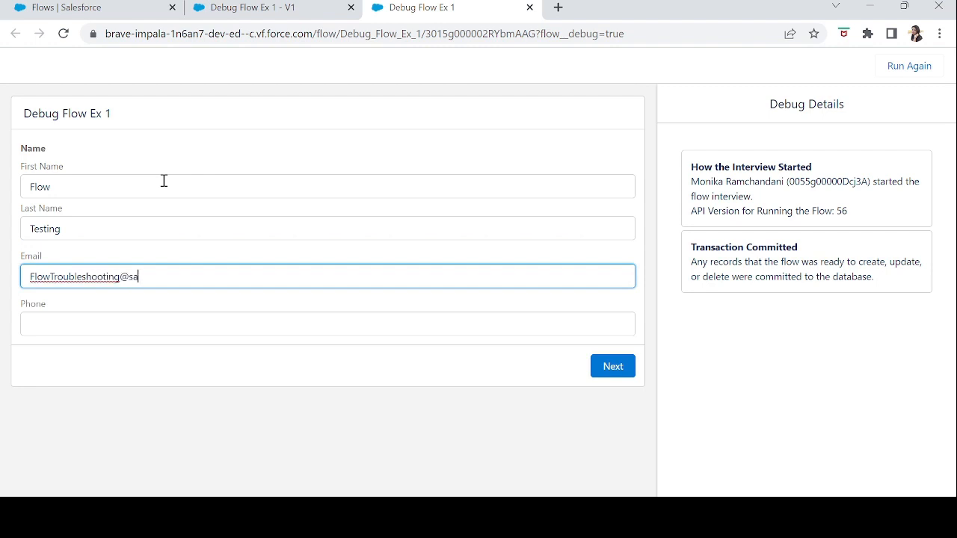
# Fill in the contact's email and phone number and submit the debug screen.
pyautogui.press('Tab')
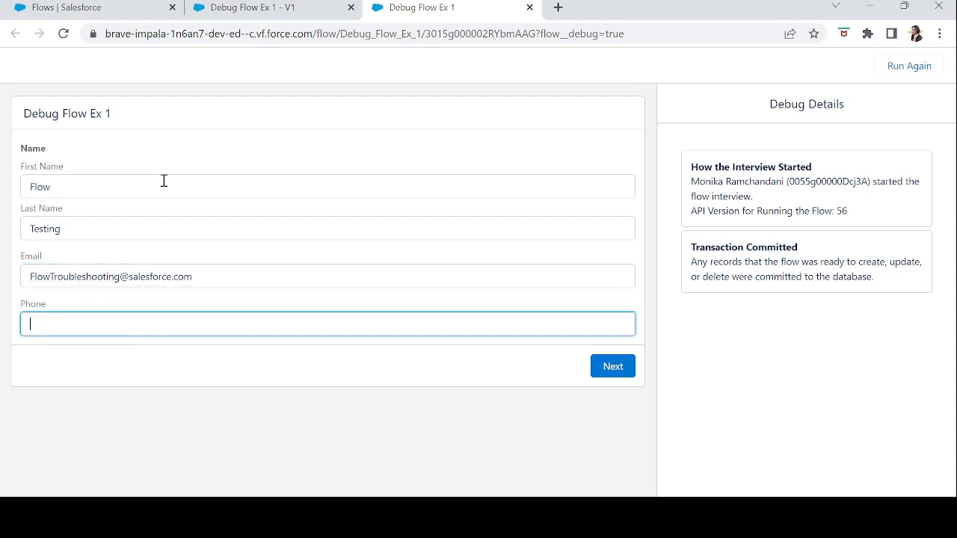
pyautogui.press('Tab')
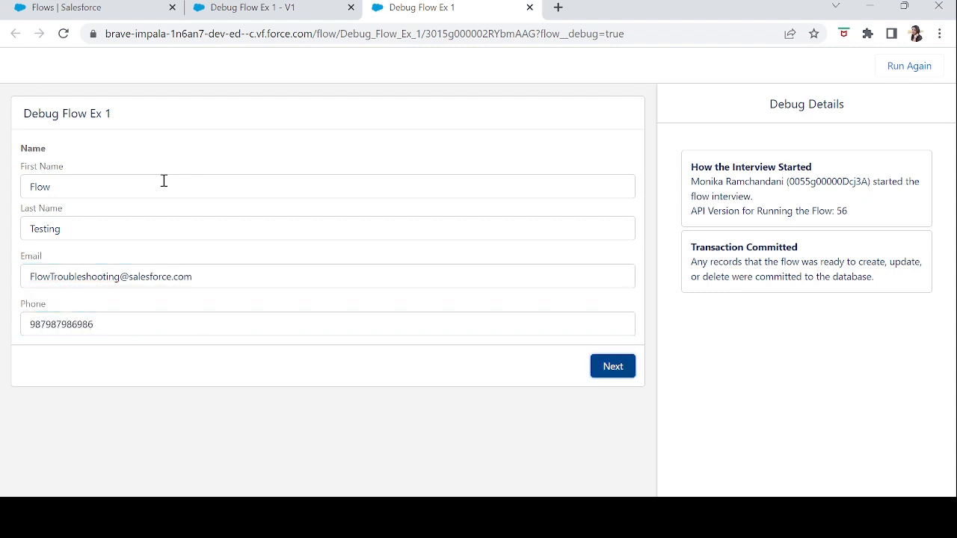
pyautogui.click(611, 366)
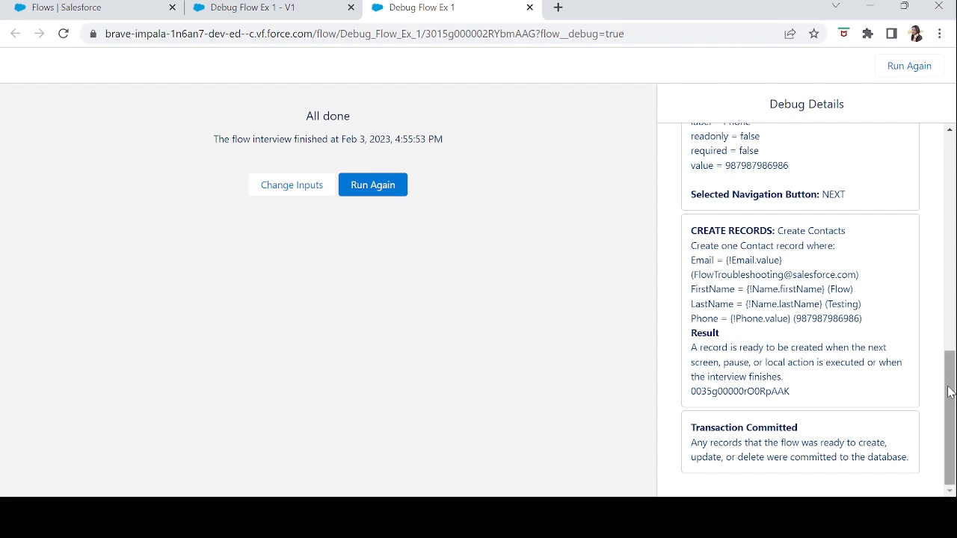
# Examine the Create Contact screen entry in the debug details for the last name, email and phone outputs.
pyautogui.moveTo(950, 398); pyautogui.dragTo(953, 206)
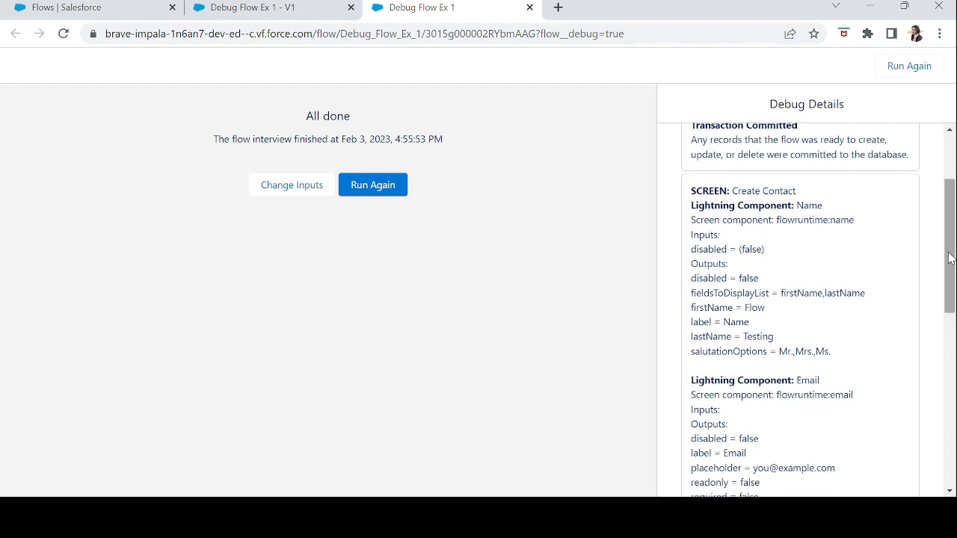
pyautogui.moveTo(949, 270); pyautogui.dragTo(952, 326)
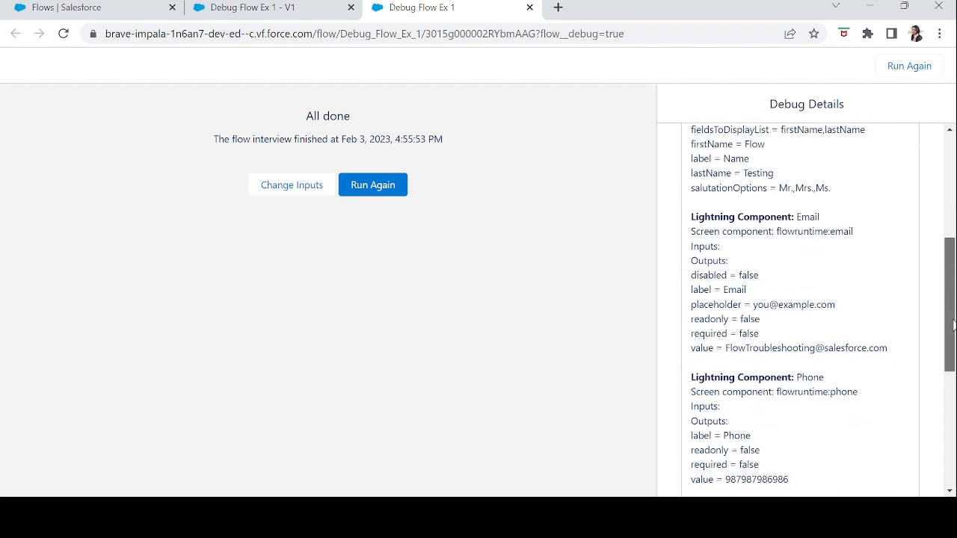
pyautogui.moveTo(692, 174); pyautogui.dragTo(778, 175)
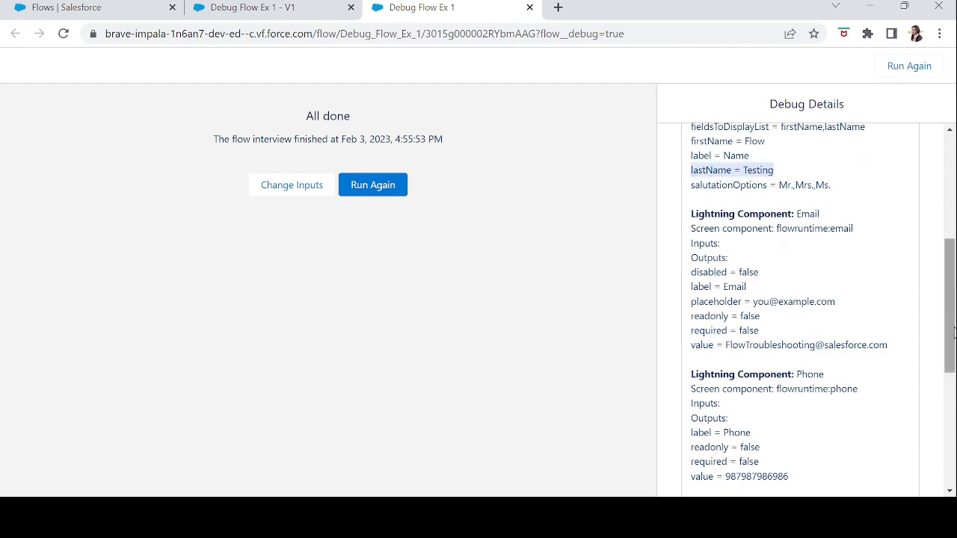
pyautogui.moveTo(953, 332); pyautogui.dragTo(952, 443)
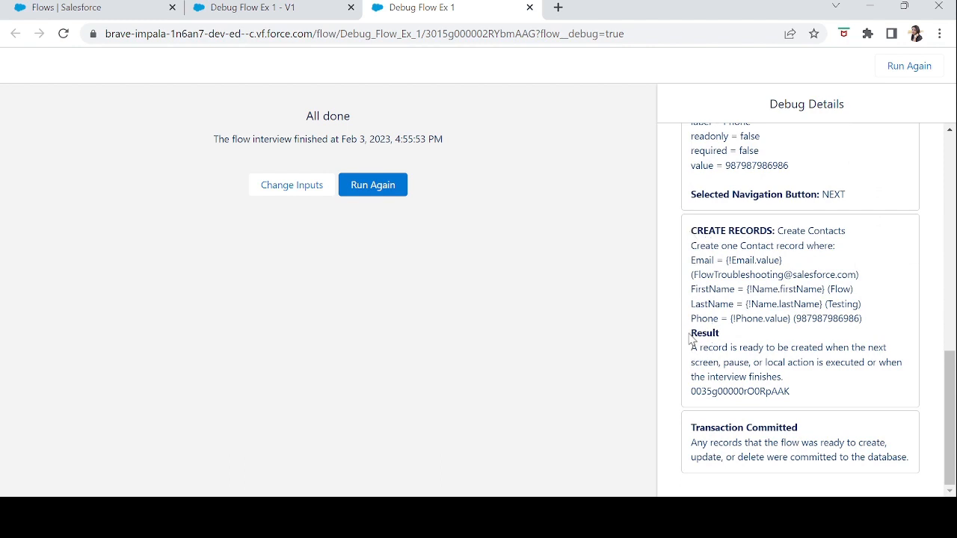
# Examine the Create Records result and the record ID in the debug details.
pyautogui.moveTo(691, 335); pyautogui.dragTo(733, 336)
pyautogui.click(734, 336)
pyautogui.doubleClick(734, 391)
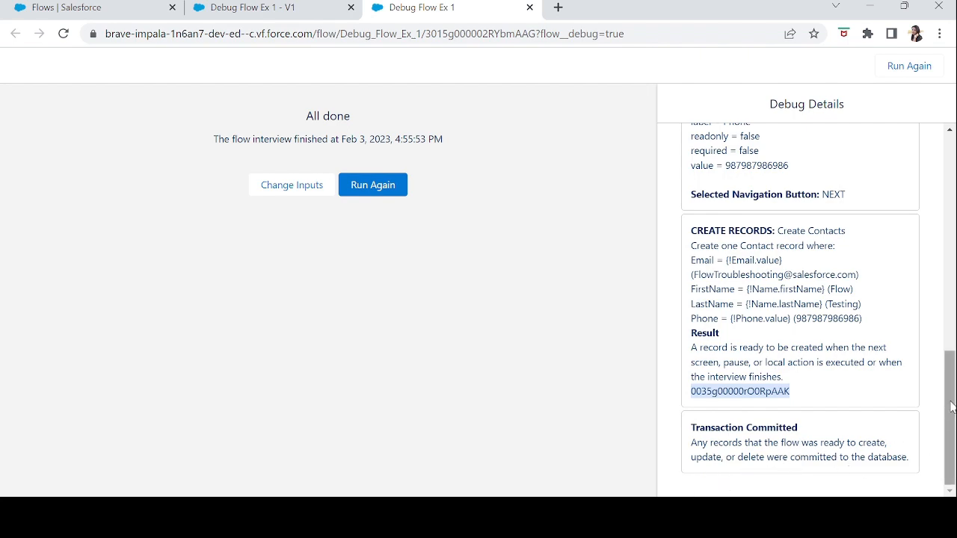
pyautogui.moveTo(949, 415); pyautogui.dragTo(950, 200)
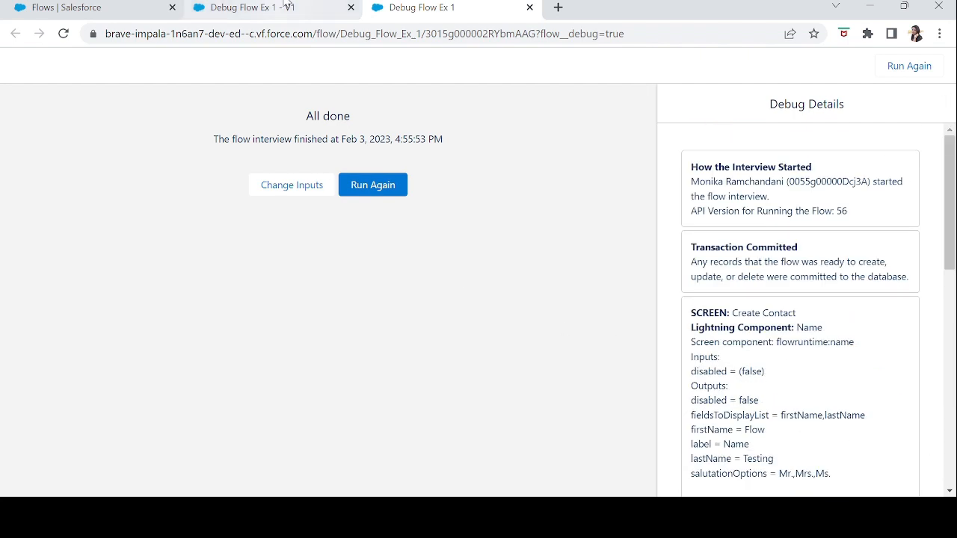
# Switch to the Setup page, open the Contacts list and view the details of the Flow Testing contact.
pyautogui.click(76, 13)
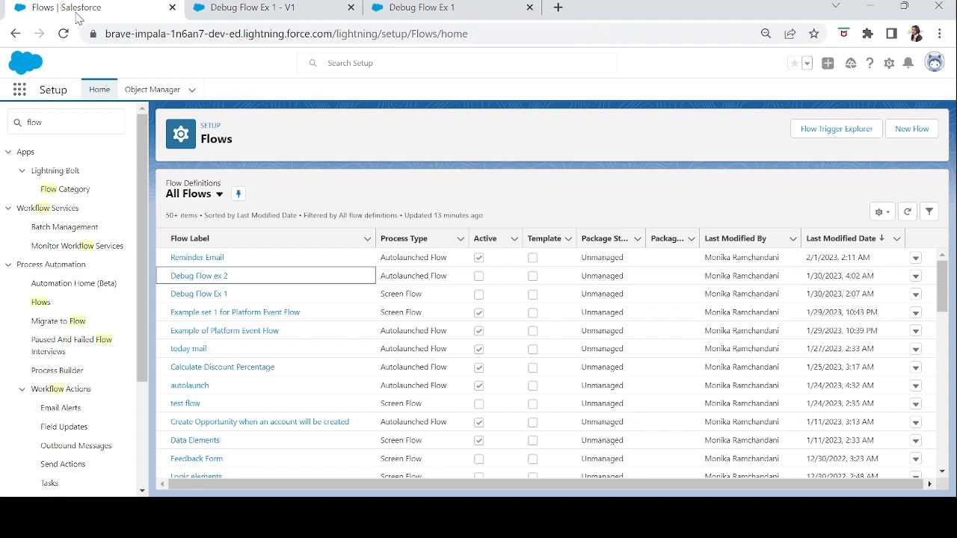
pyautogui.click(23, 88)
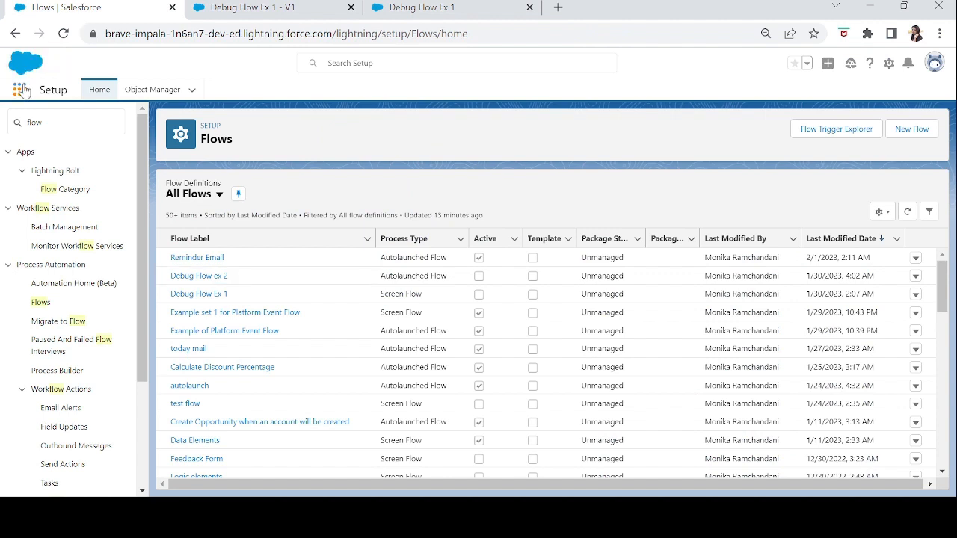
pyautogui.write('con')
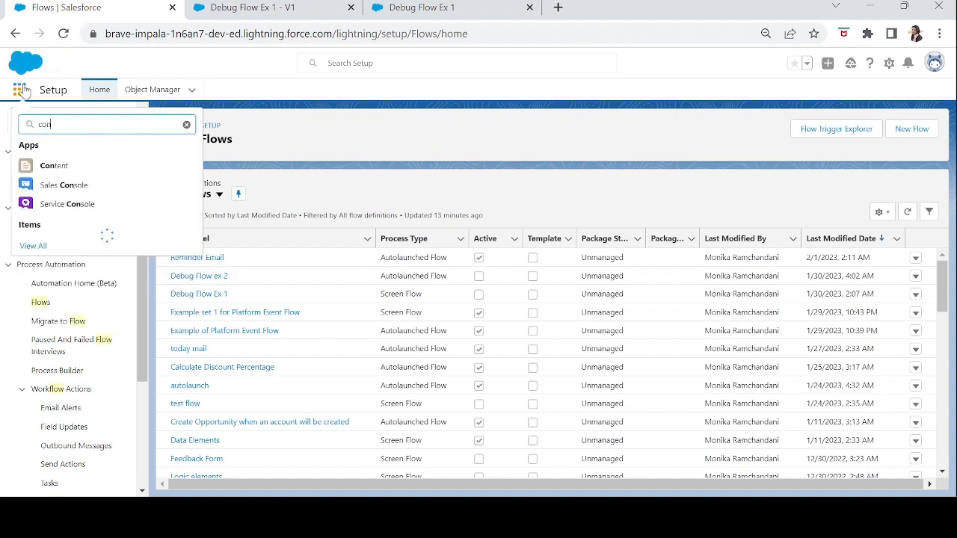
pyautogui.write('tact')
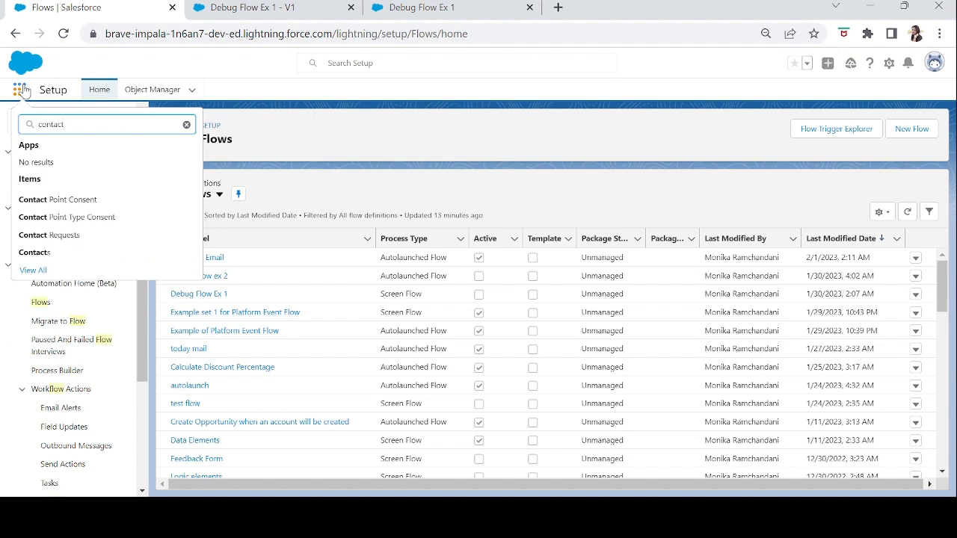
pyautogui.click(34, 253)
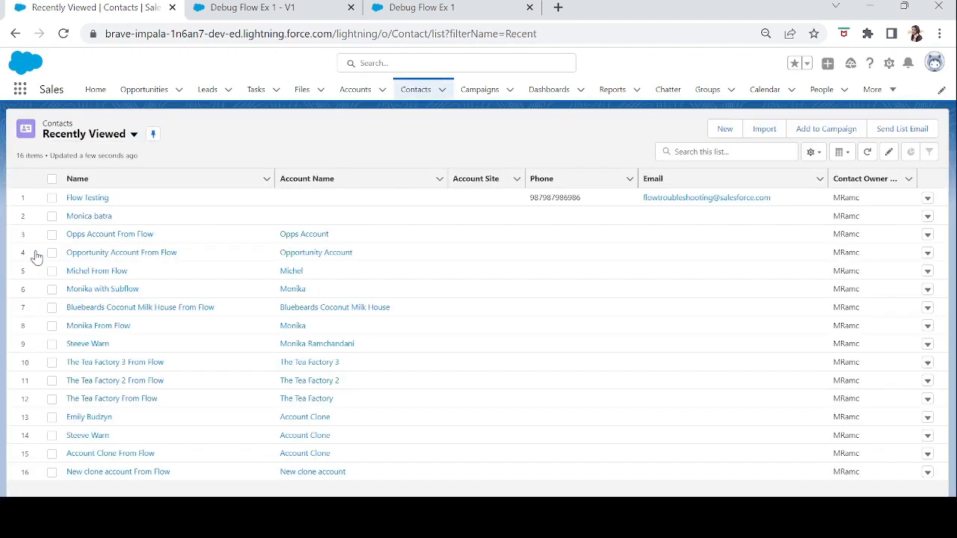
pyautogui.click(87, 200)
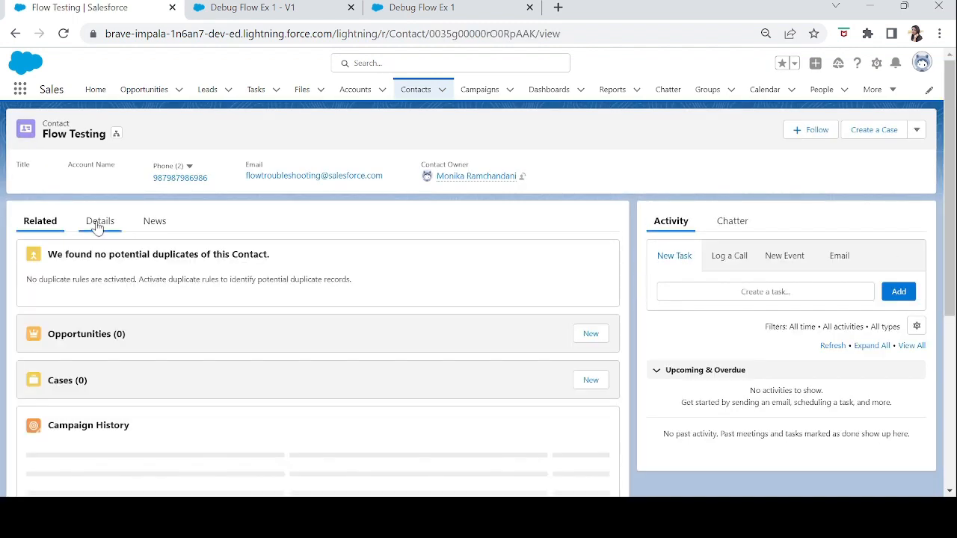
pyautogui.click(98, 227)
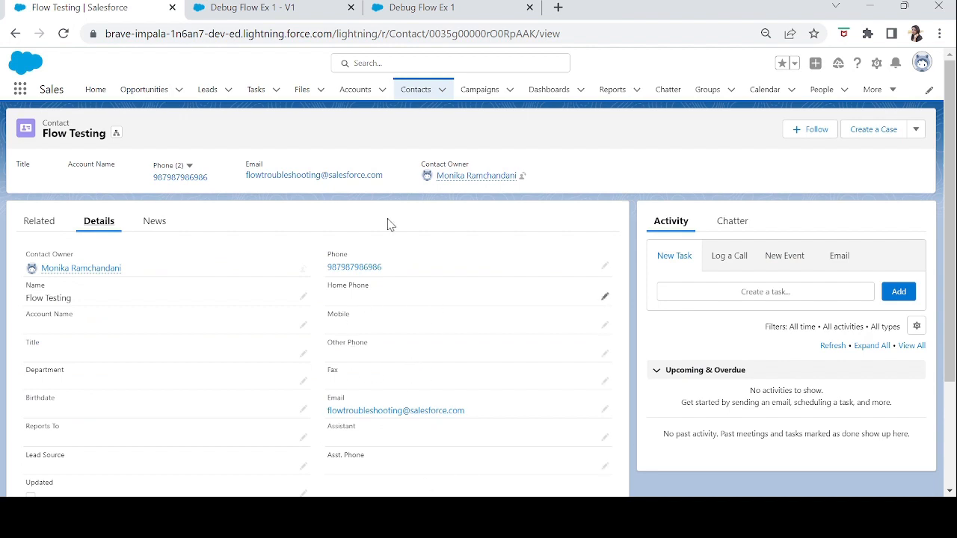
# Return to the flow's builder page and save Debug Flow Ex 1 as a new version.
pyautogui.click(303, 7)
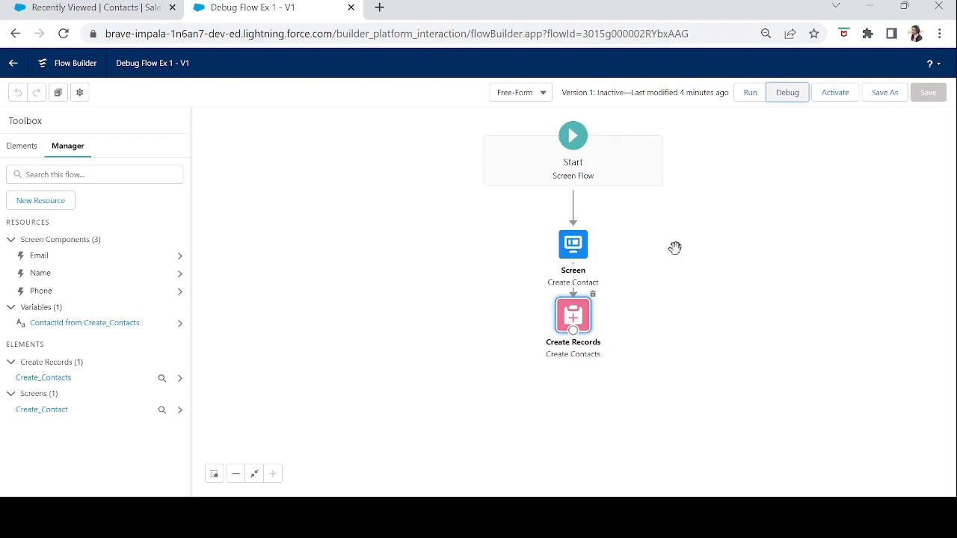
pyautogui.click(883, 97)
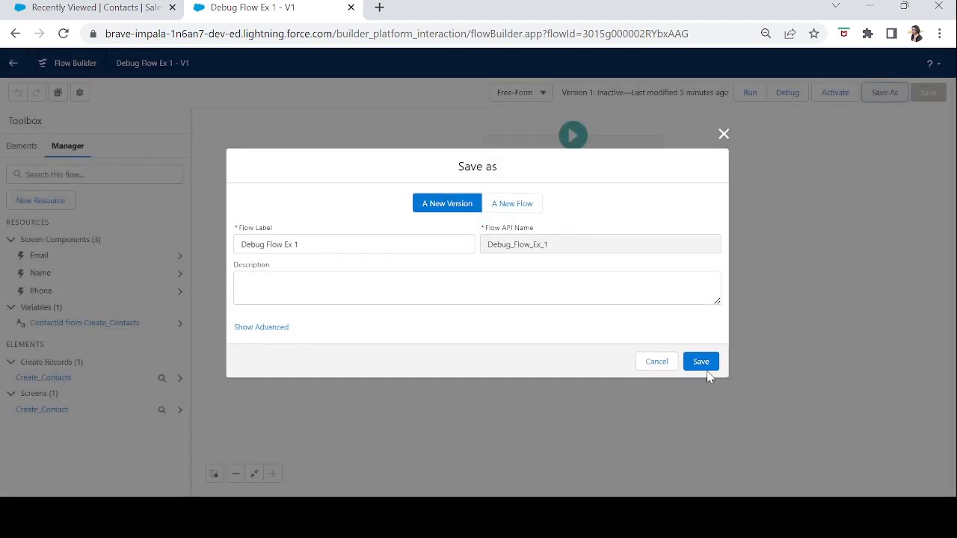
pyautogui.click(703, 368)
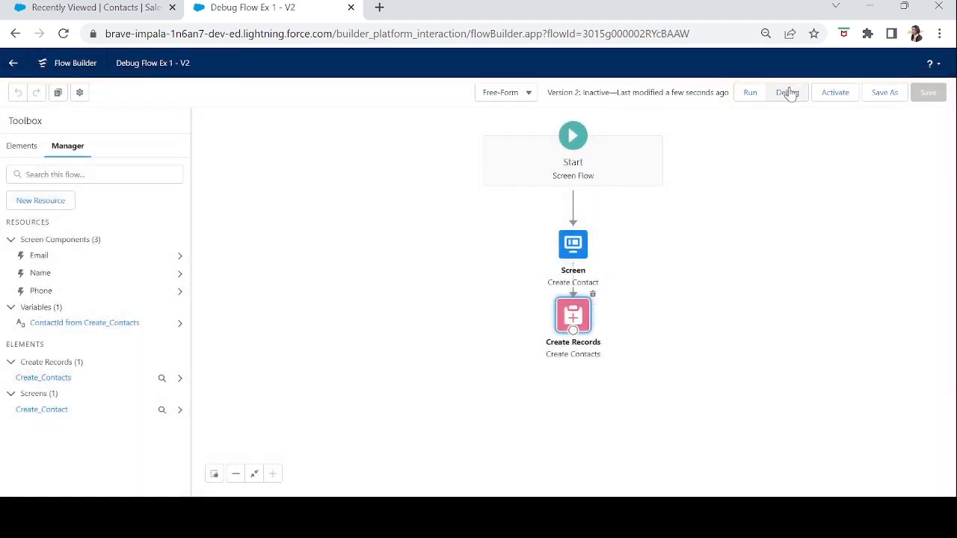
# Debug the flow as another user, choosing User Name 2, and read the message returned by the run.
pyautogui.click(787, 92)
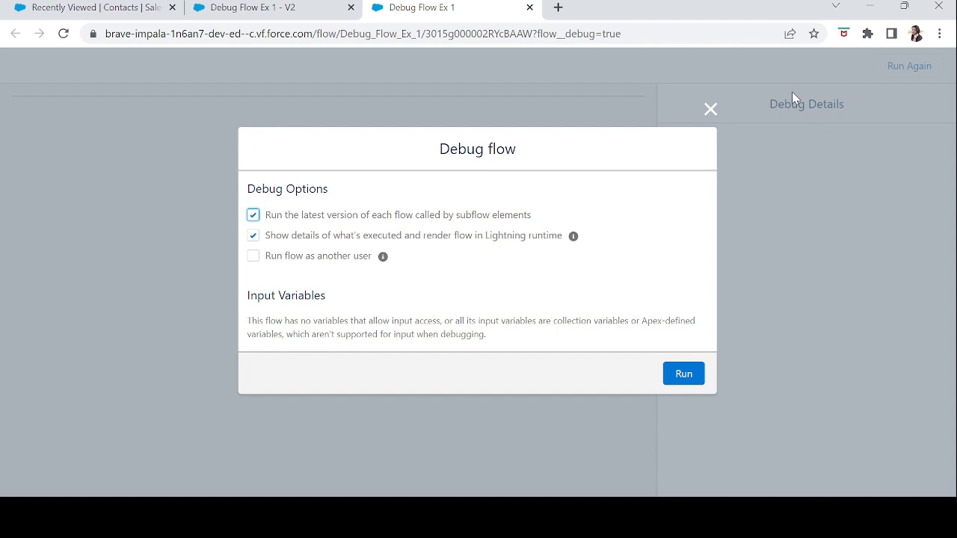
pyautogui.click(254, 258)
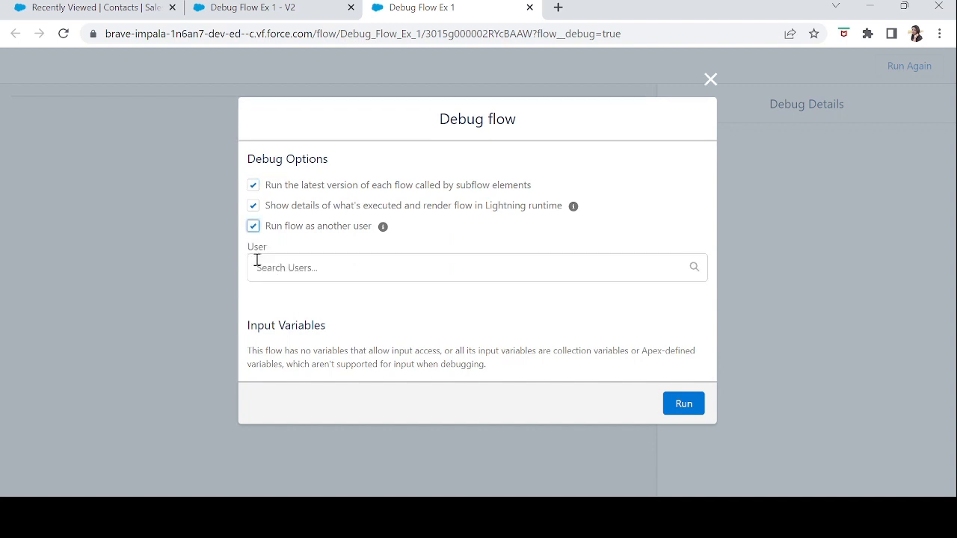
pyautogui.click(304, 266)
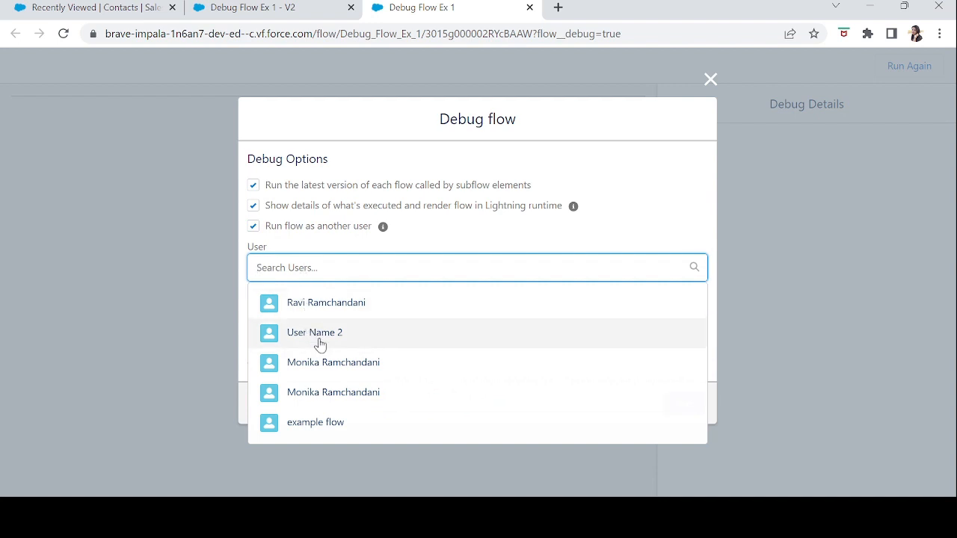
pyautogui.click(320, 335)
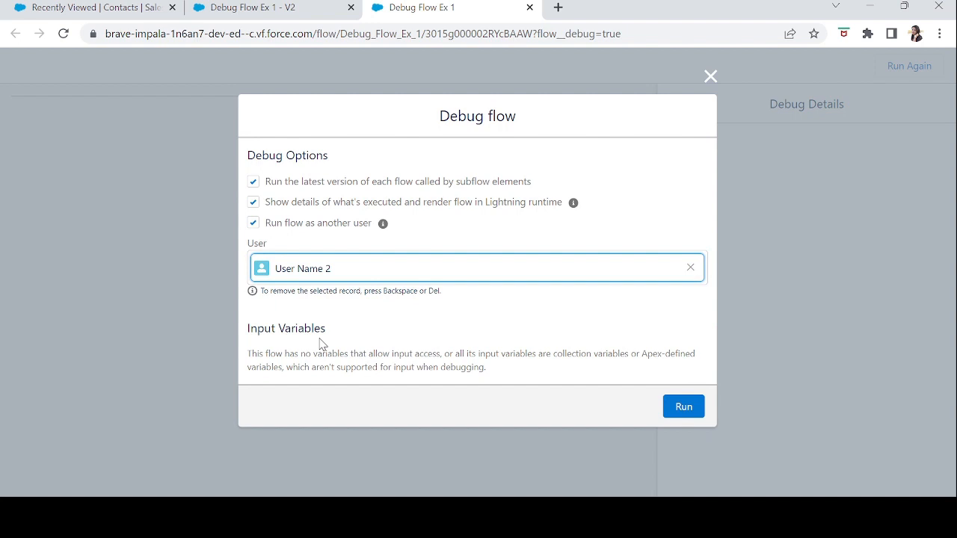
pyautogui.click(682, 405)
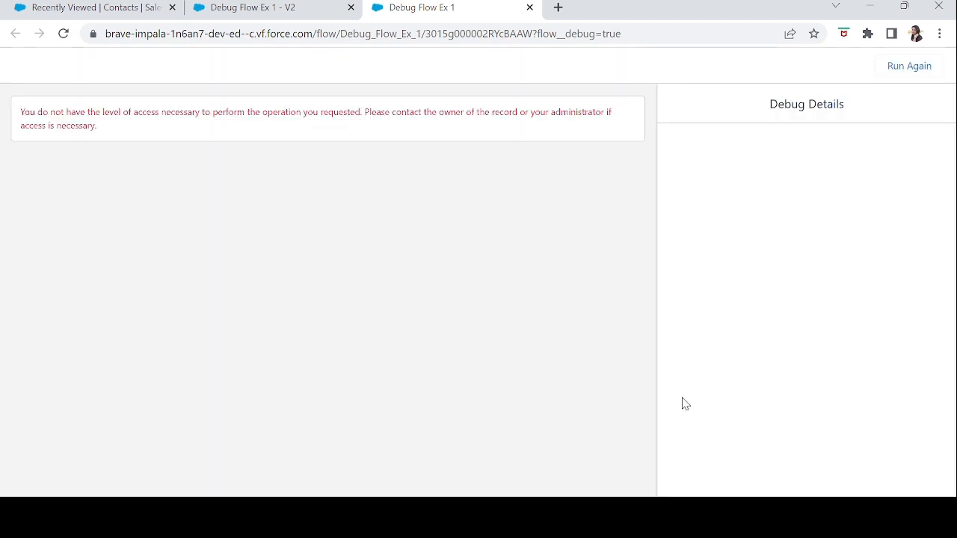
pyautogui.moveTo(104, 127); pyautogui.dragTo(14, 118)
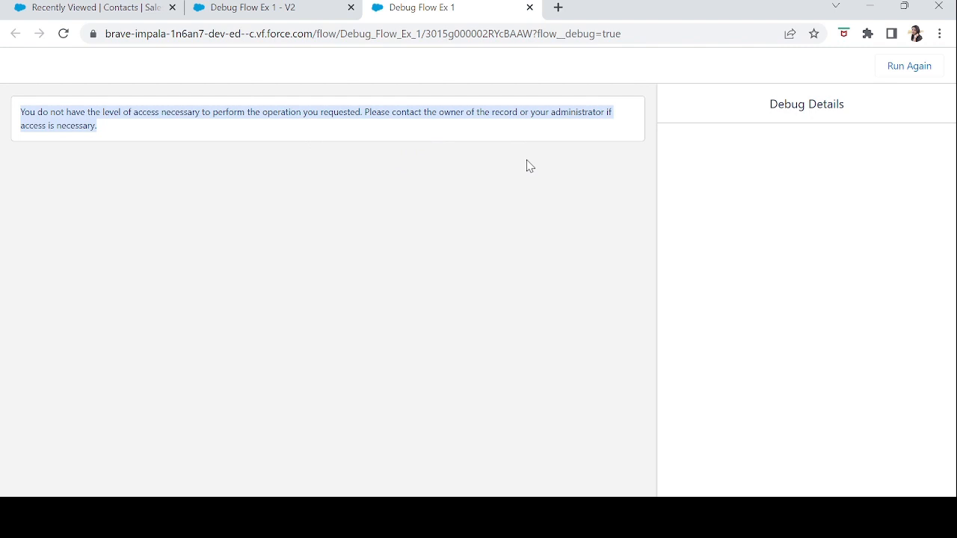
pyautogui.click(379, 139)
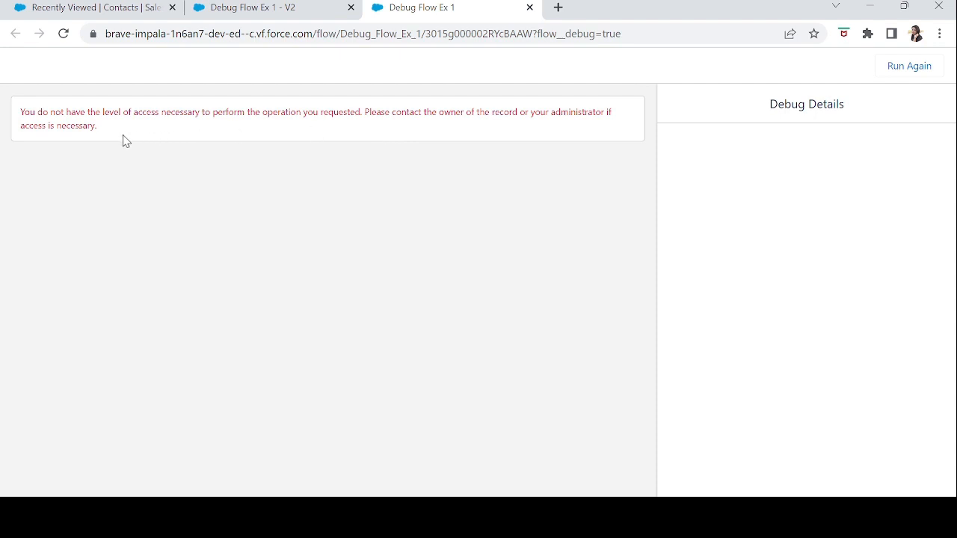
pyautogui.moveTo(122, 139); pyautogui.dragTo(21, 113)
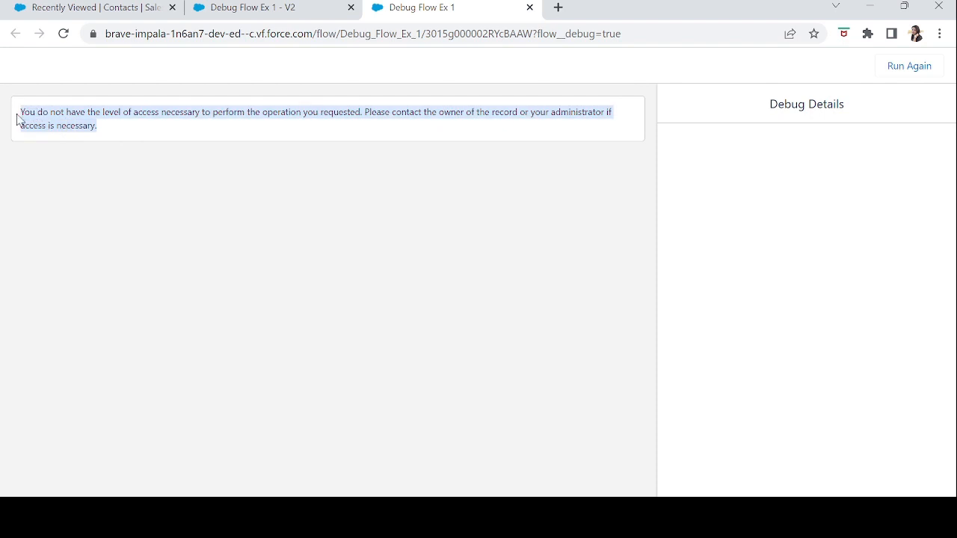
pyautogui.click(114, 137)
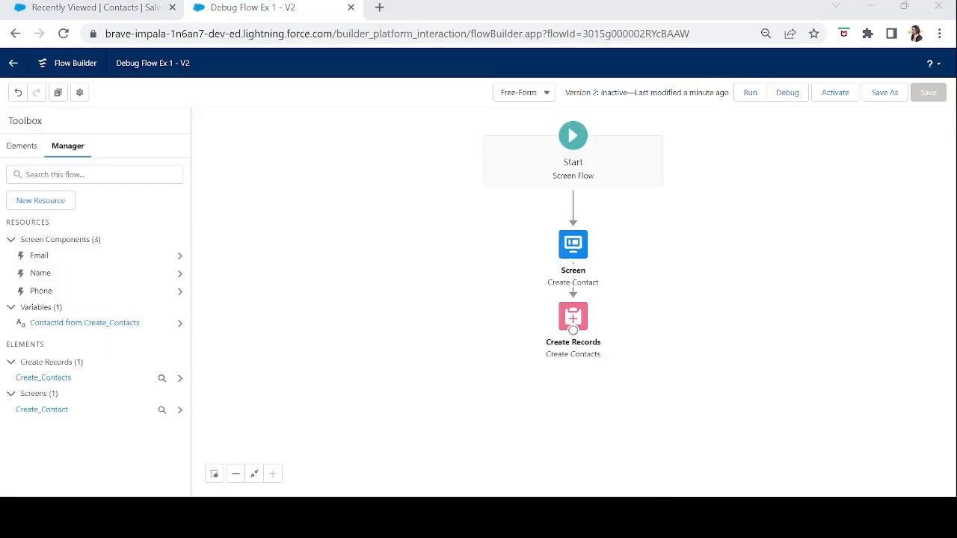
# Create a Text variable resource with the API name nameVar in the flow.
pyautogui.click(494, 246)
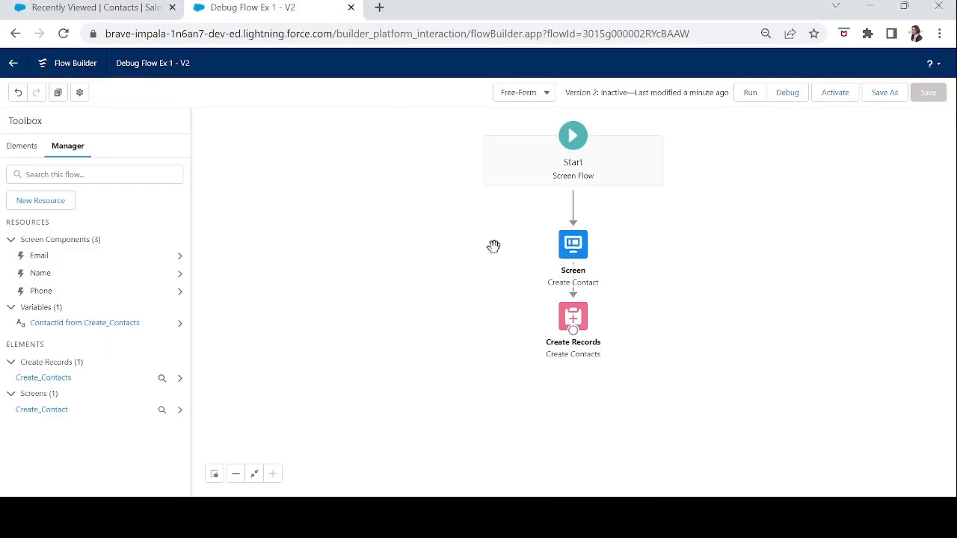
pyautogui.click(41, 204)
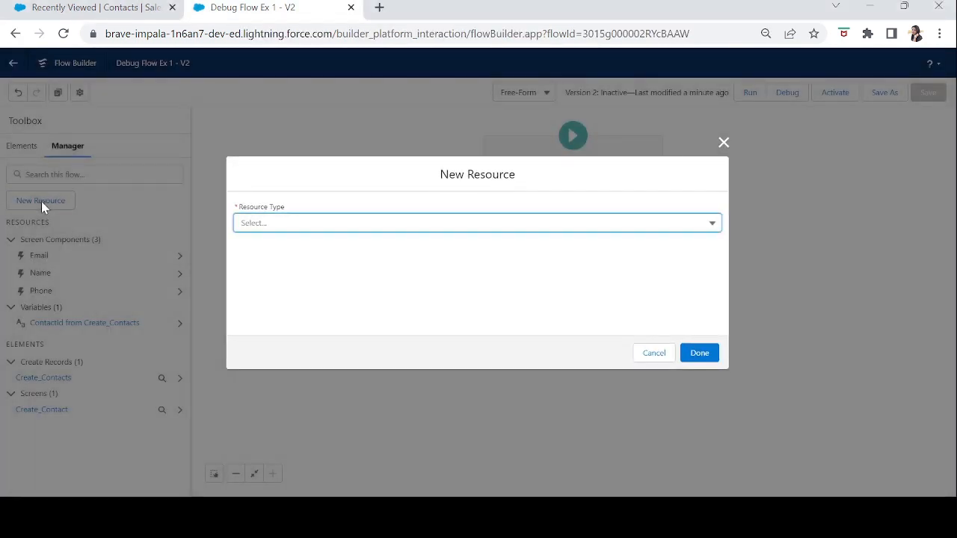
pyautogui.click(302, 224)
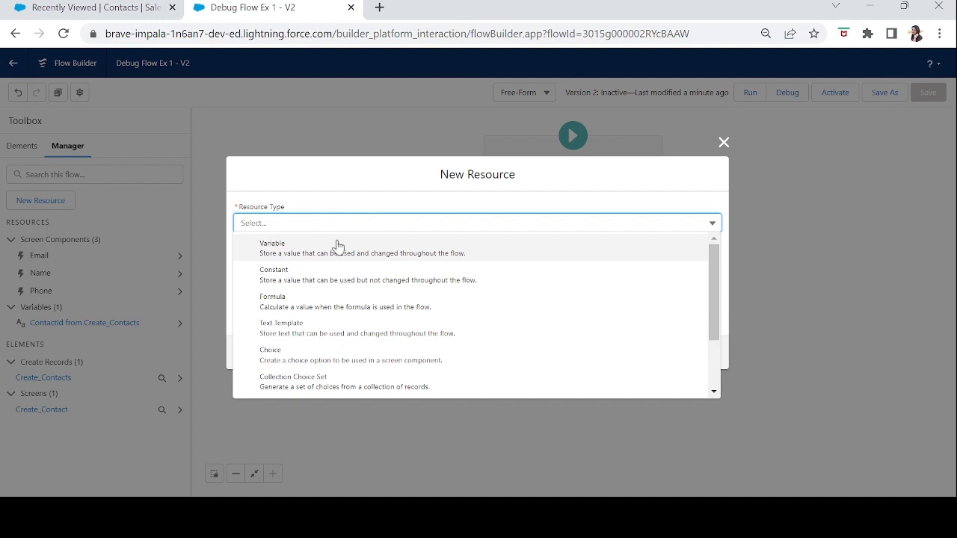
pyautogui.click(338, 243)
pyautogui.click(318, 248)
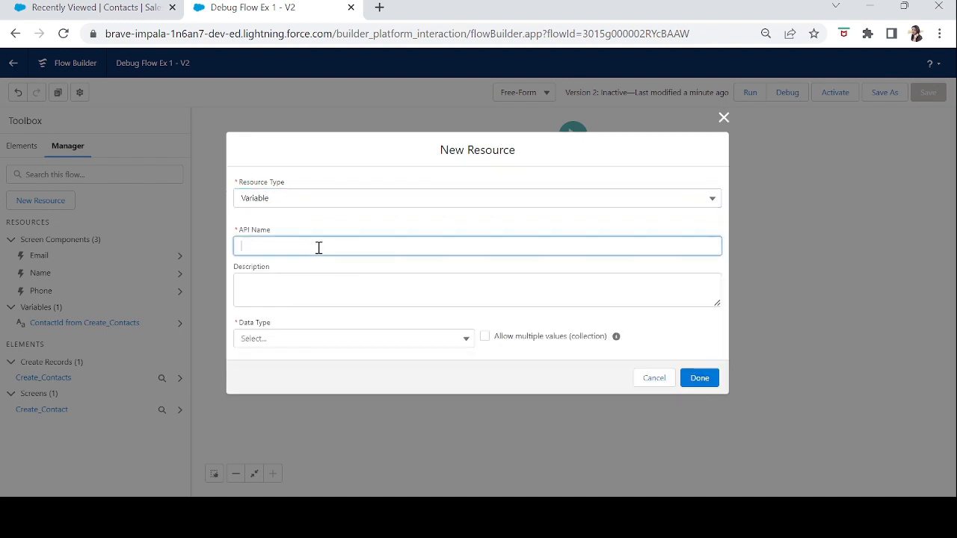
pyautogui.write('nameVar')
pyautogui.press('Tab')
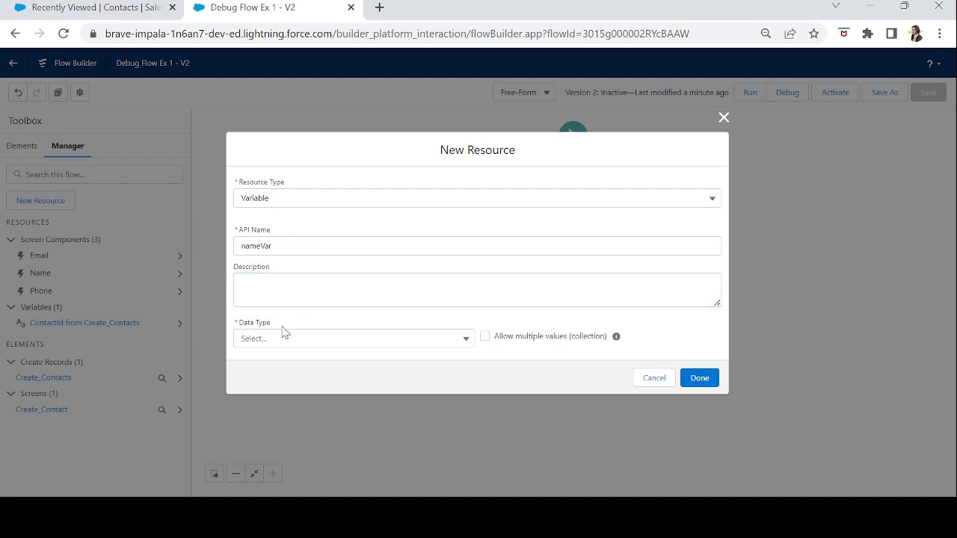
pyautogui.click(267, 345)
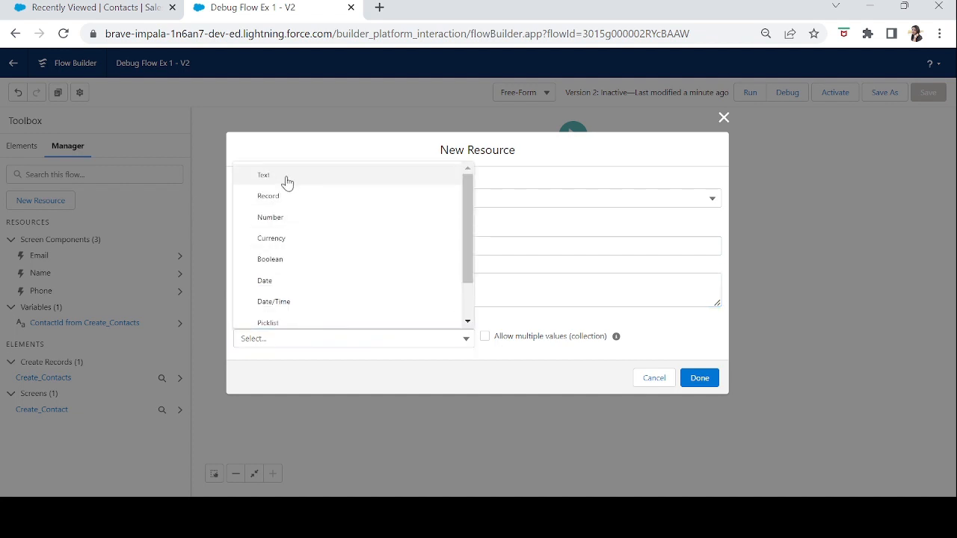
pyautogui.click(284, 176)
pyautogui.click(700, 416)
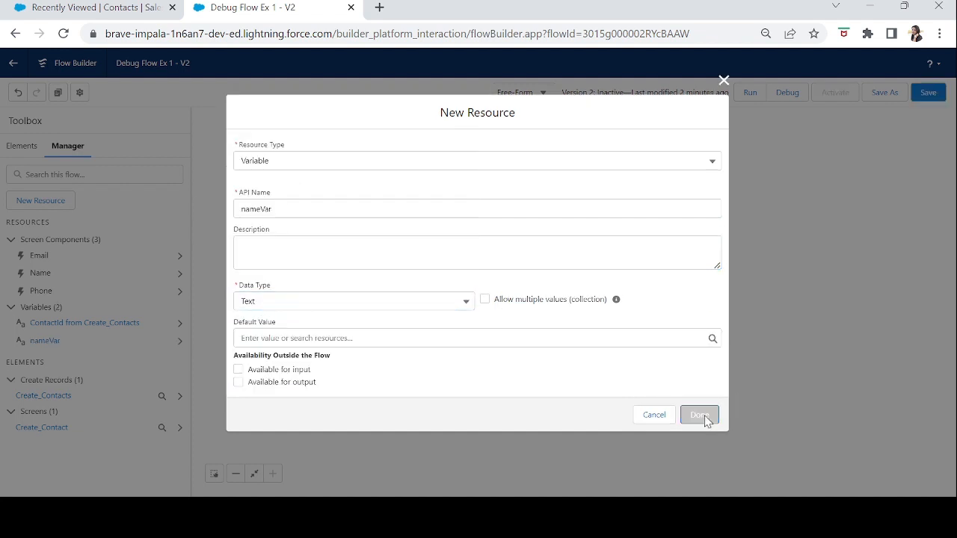
# Map LastName to the nameVar variable in the Create Contacts element and save the flow.
pyautogui.click(584, 319)
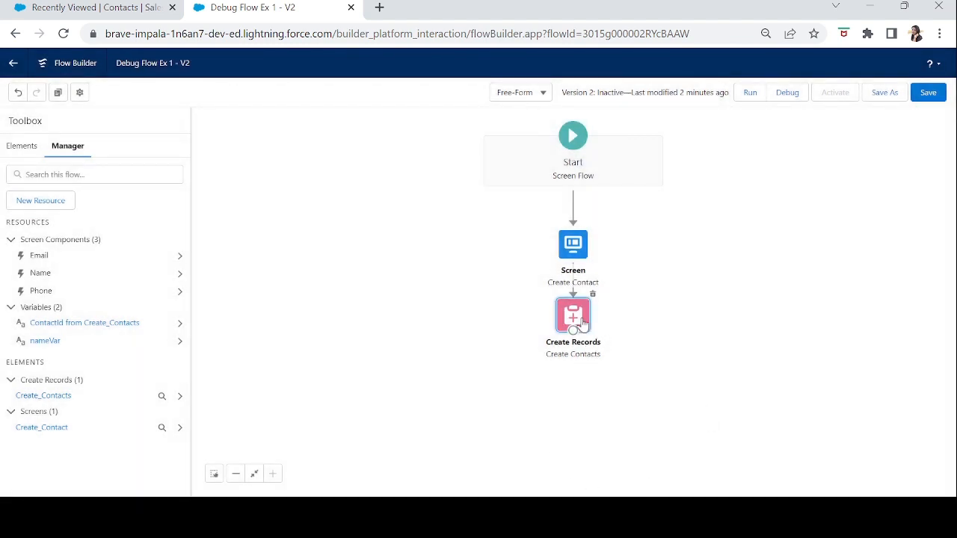
pyautogui.doubleClick(582, 318)
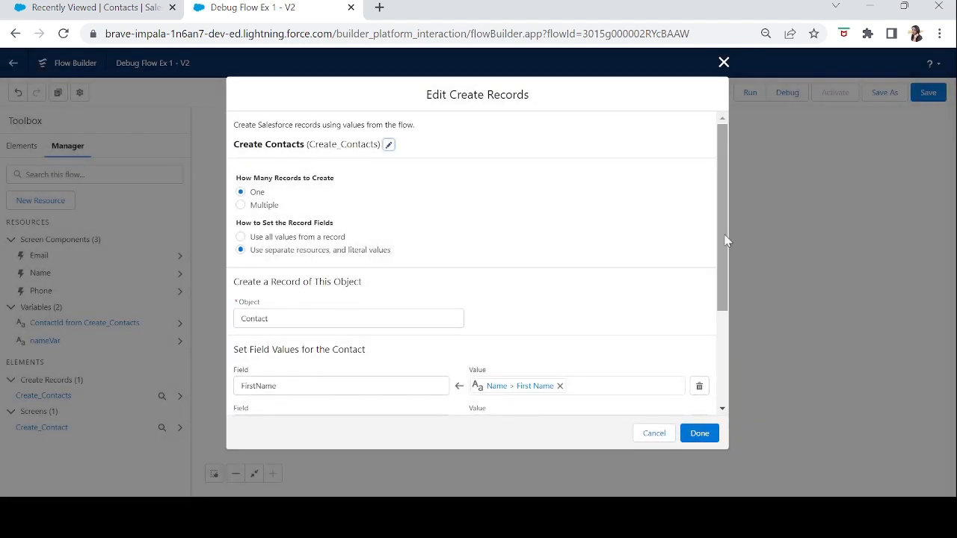
pyautogui.moveTo(727, 247); pyautogui.dragTo(730, 367)
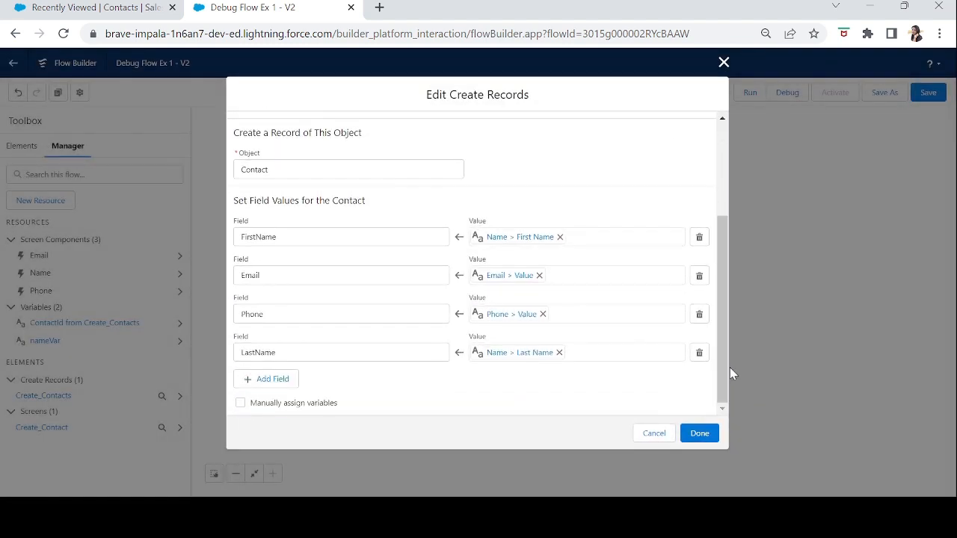
pyautogui.click(559, 353)
pyautogui.click(522, 355)
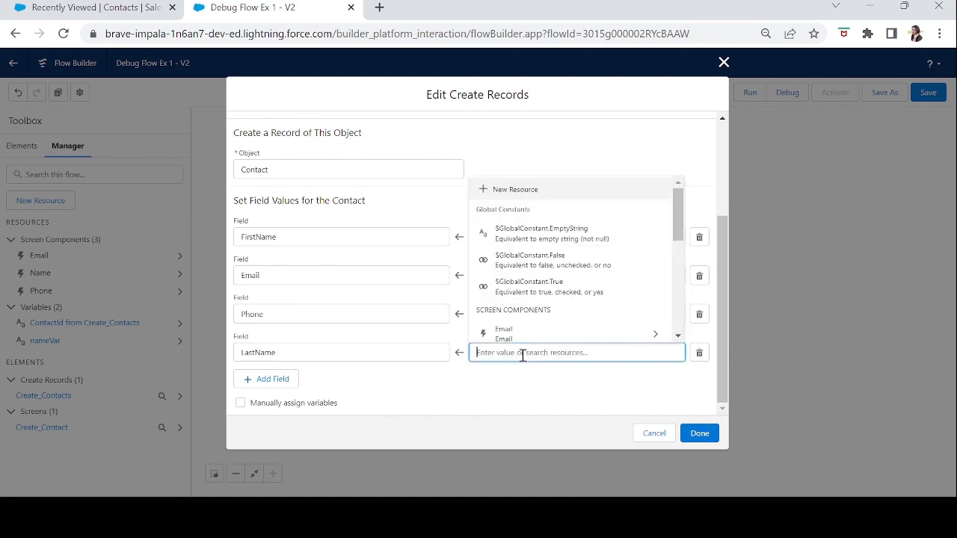
pyautogui.write('nam')
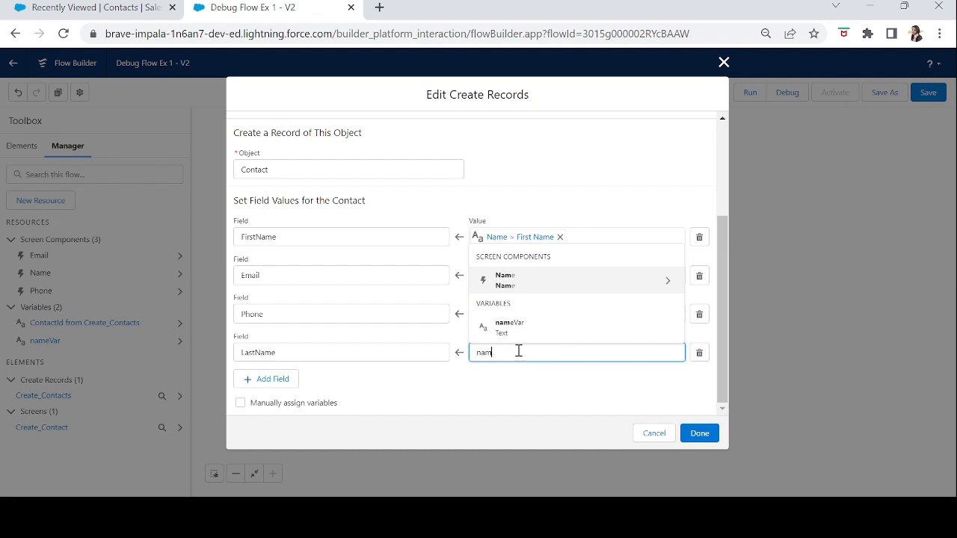
pyautogui.click(523, 334)
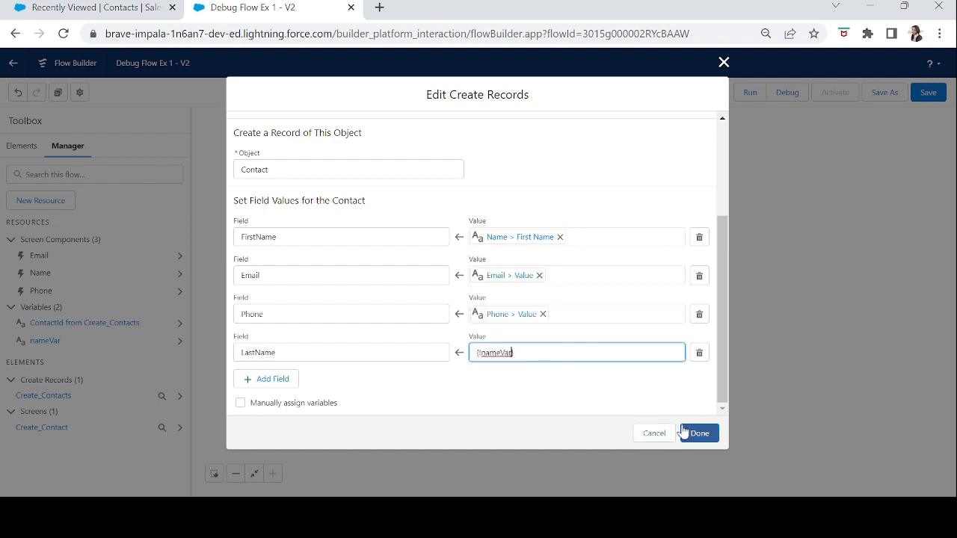
pyautogui.click(702, 434)
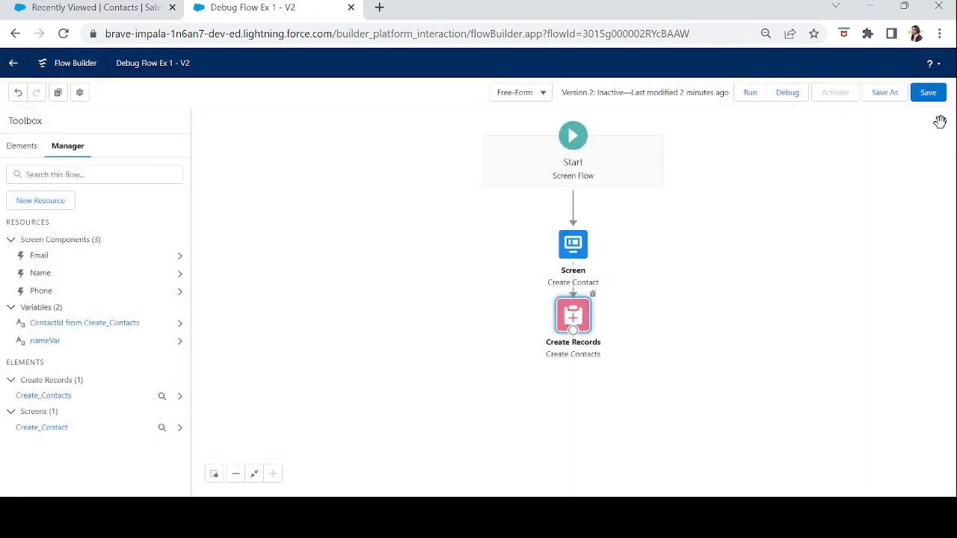
pyautogui.click(925, 94)
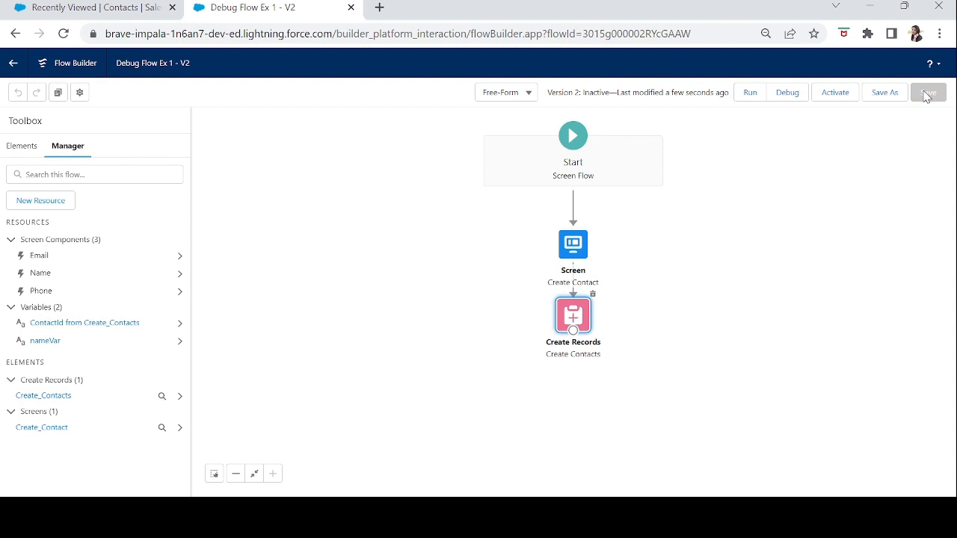
# Start a debug run without the another-user option and enter the contact's first name.
pyautogui.click(788, 94)
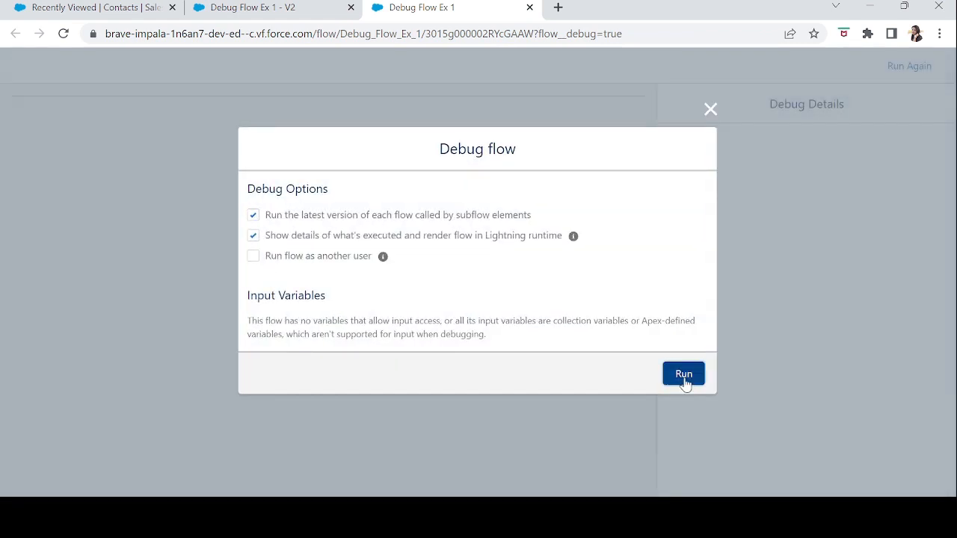
pyautogui.click(685, 376)
pyautogui.click(137, 188)
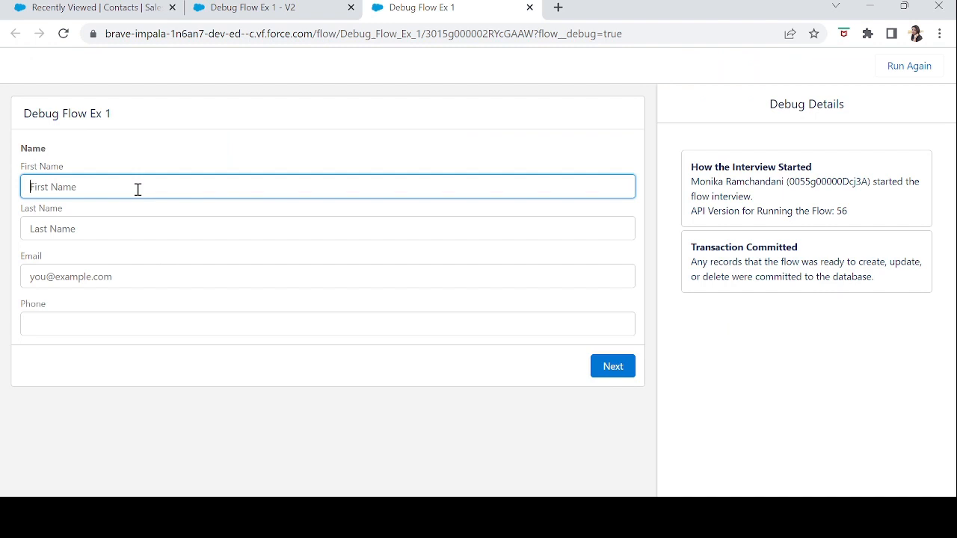
pyautogui.write('ka')
pyautogui.press('Tab')
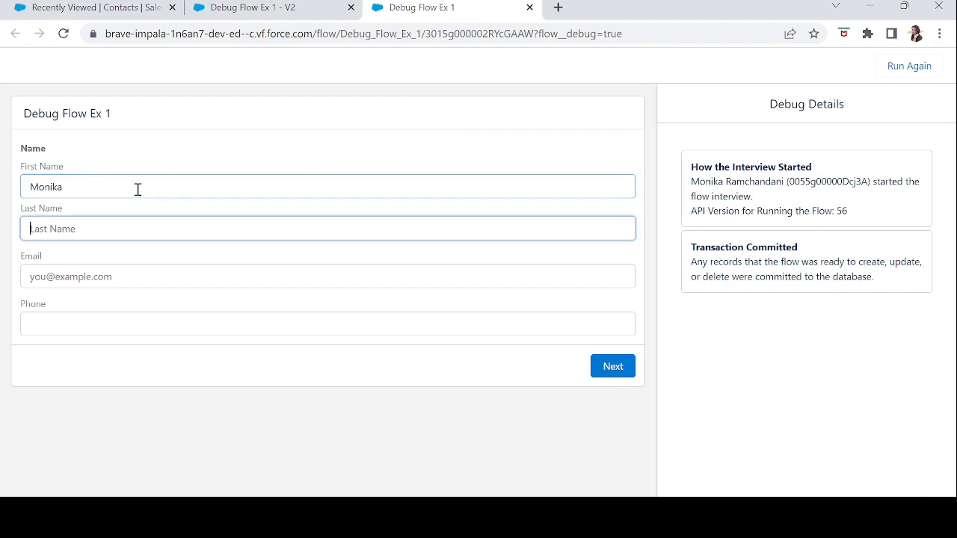
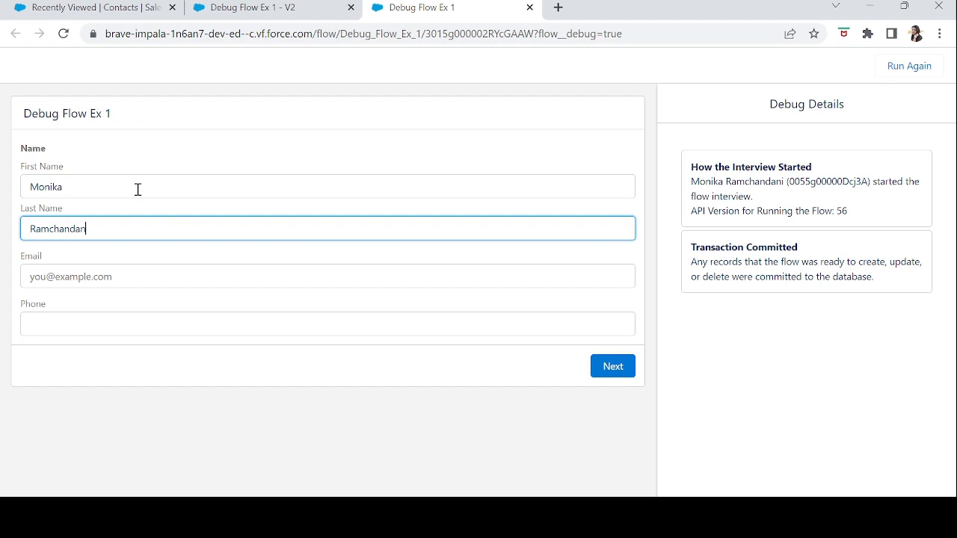
# Enter the contact's last name and submit the flow screen with email and phone left blank.
pyautogui.press('Tab')
pyautogui.click(149, 236)
pyautogui.press('BackSpace')
pyautogui.write('i')
pyautogui.press('Tab')
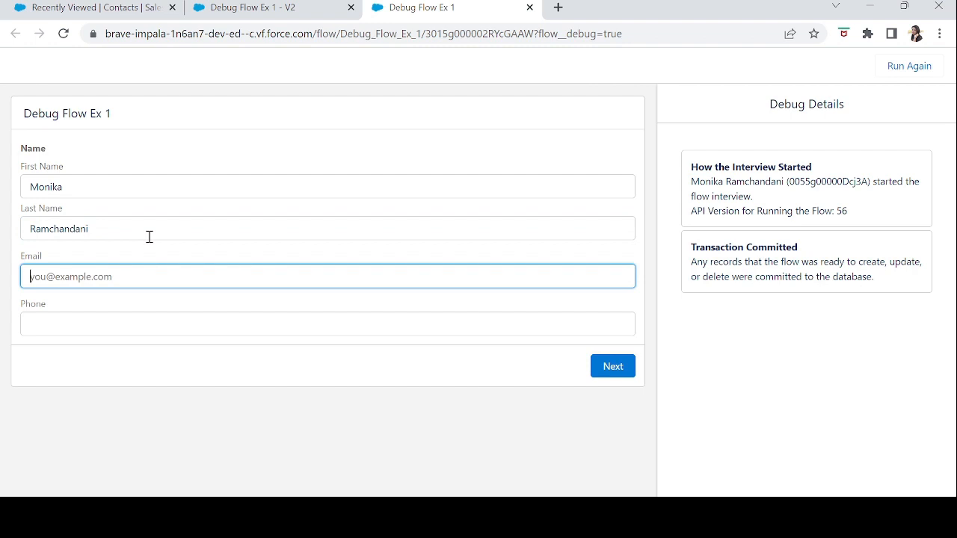
pyautogui.click(611, 368)
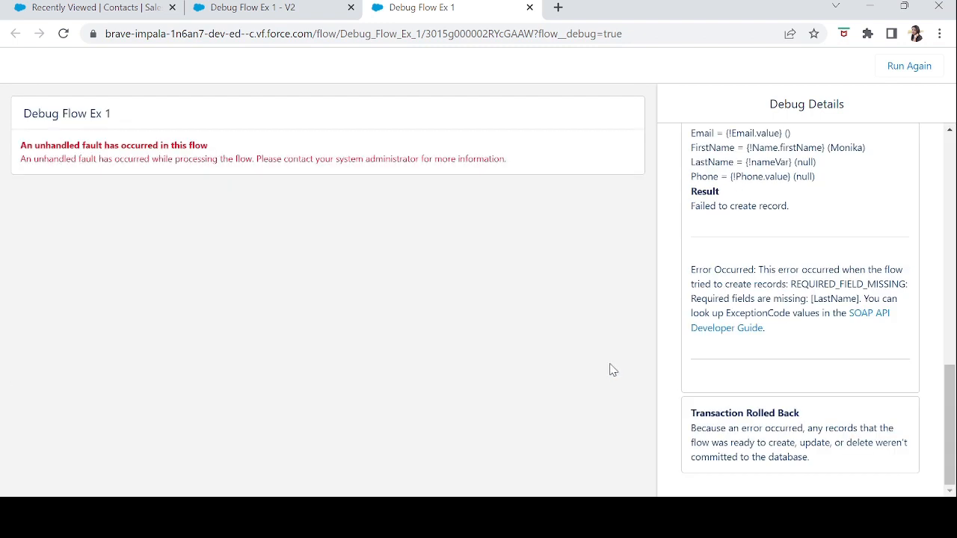
# Examine the fault message, the missing-field error and the LastName assignment under Create Records in the debug details.
pyautogui.moveTo(551, 170); pyautogui.dragTo(13, 153)
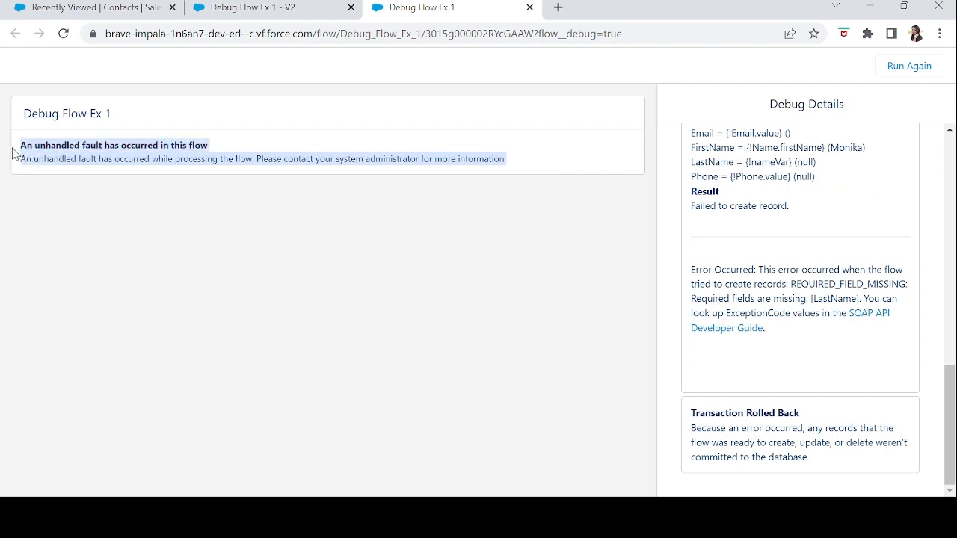
pyautogui.click(476, 224)
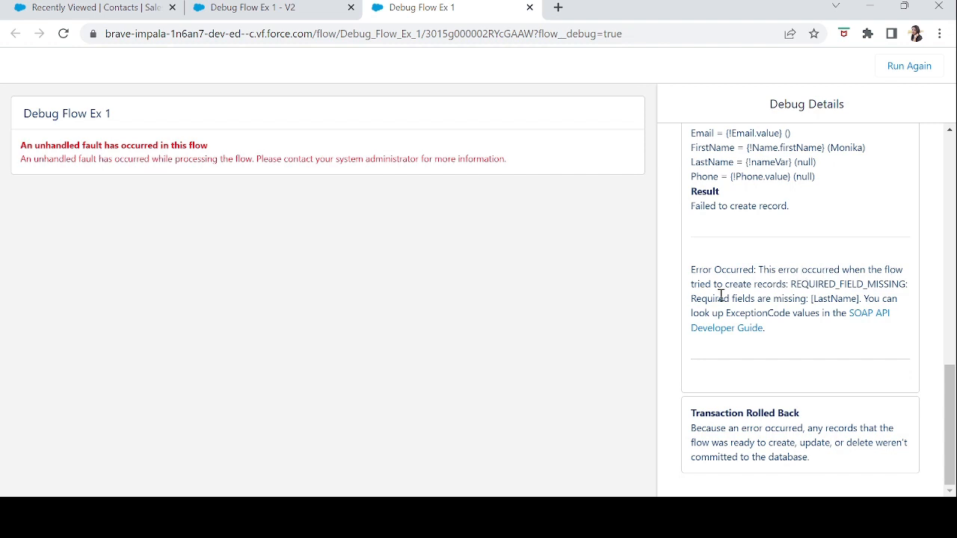
pyautogui.doubleClick(831, 298)
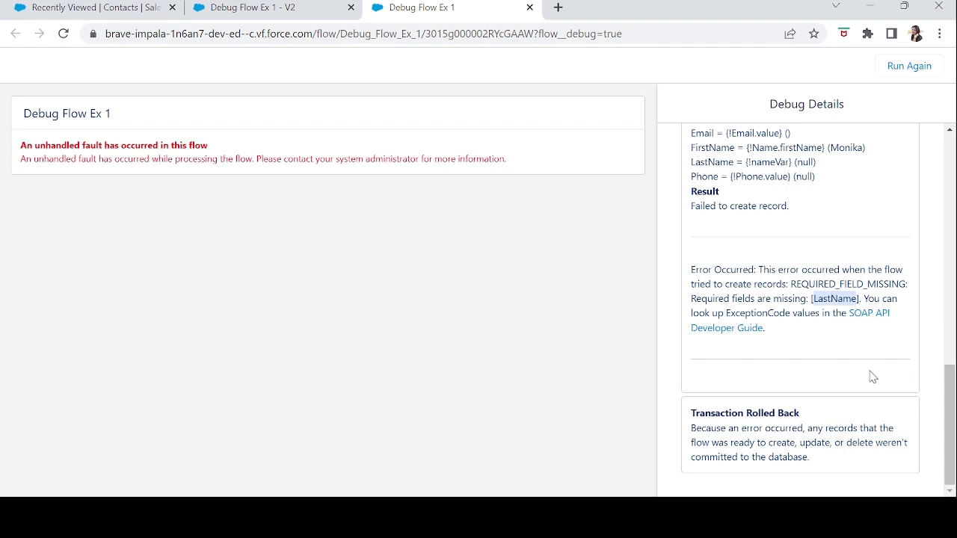
pyautogui.moveTo(948, 432); pyautogui.dragTo(943, 387)
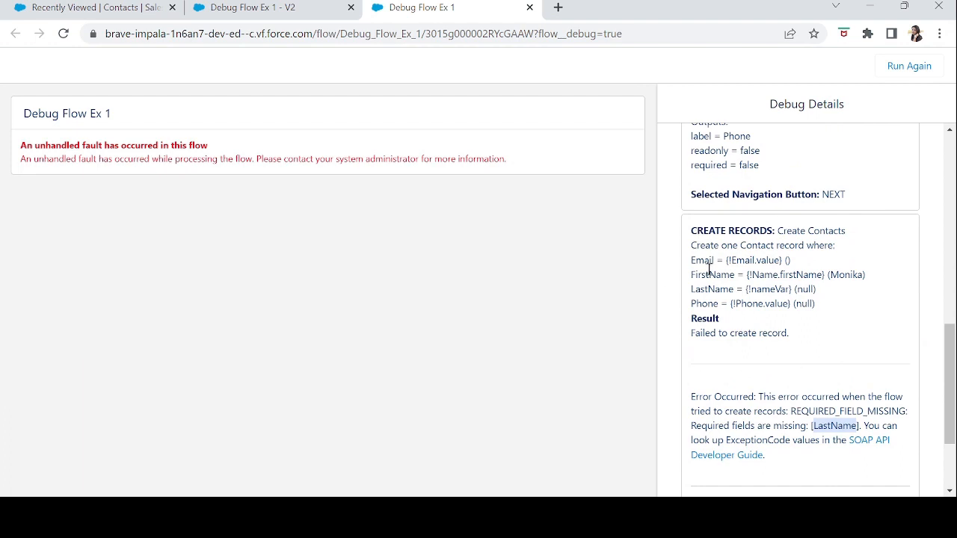
pyautogui.moveTo(691, 290); pyautogui.dragTo(770, 289)
pyautogui.click(766, 290)
pyautogui.doubleClick(763, 290)
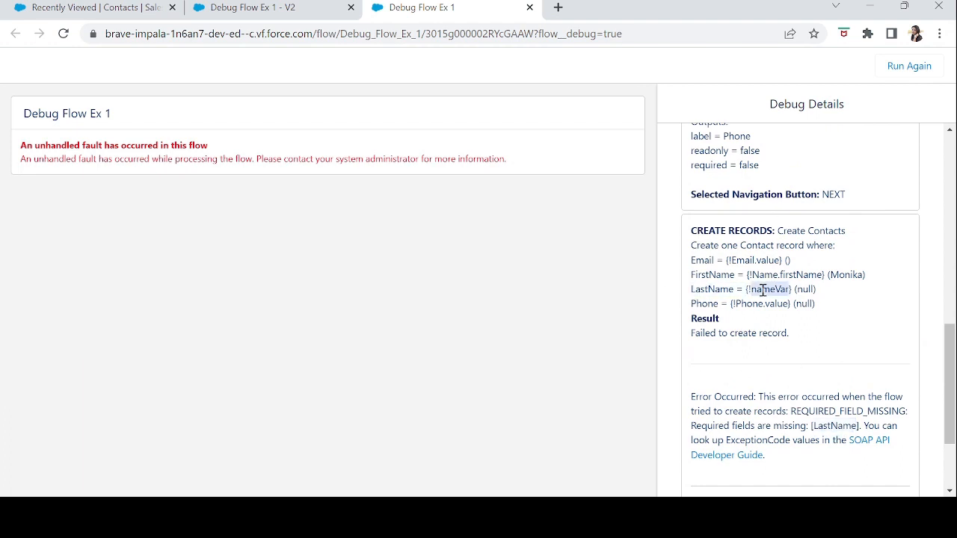
# Check the value passed to LastName under Create Records in the debug details and close the debug run.
pyautogui.doubleClick(808, 289)
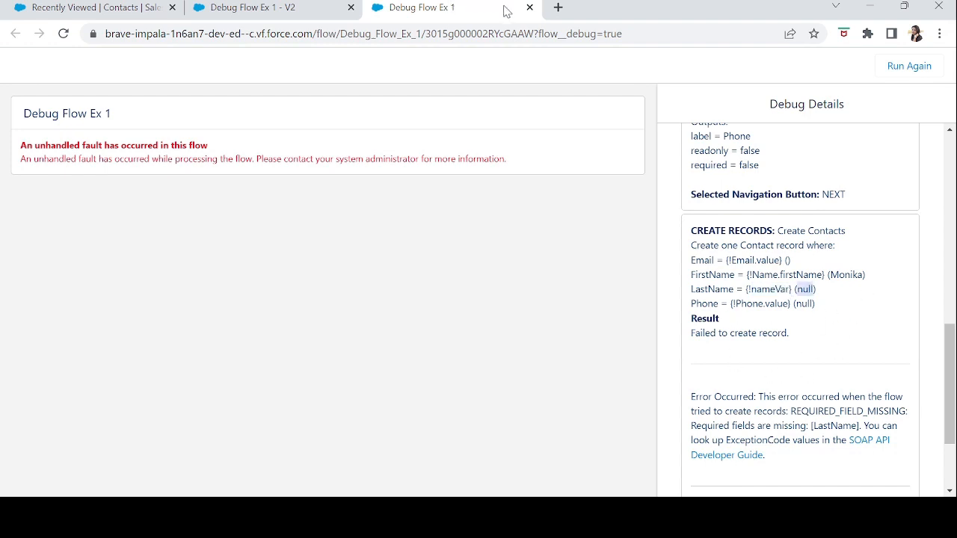
pyautogui.click(529, 7)
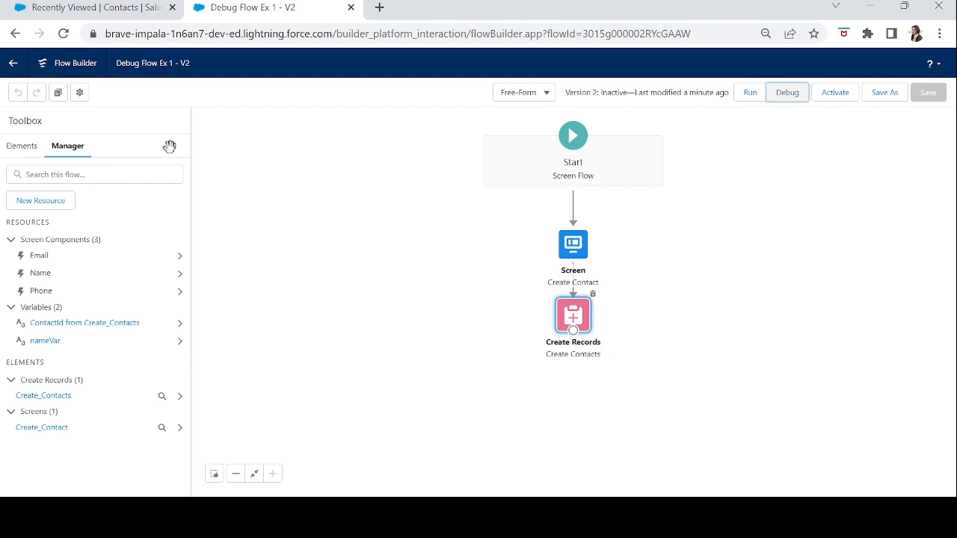
# Add a new Screen element below Create Contacts on the flow canvas and label it successScreen.
pyautogui.click(23, 147)
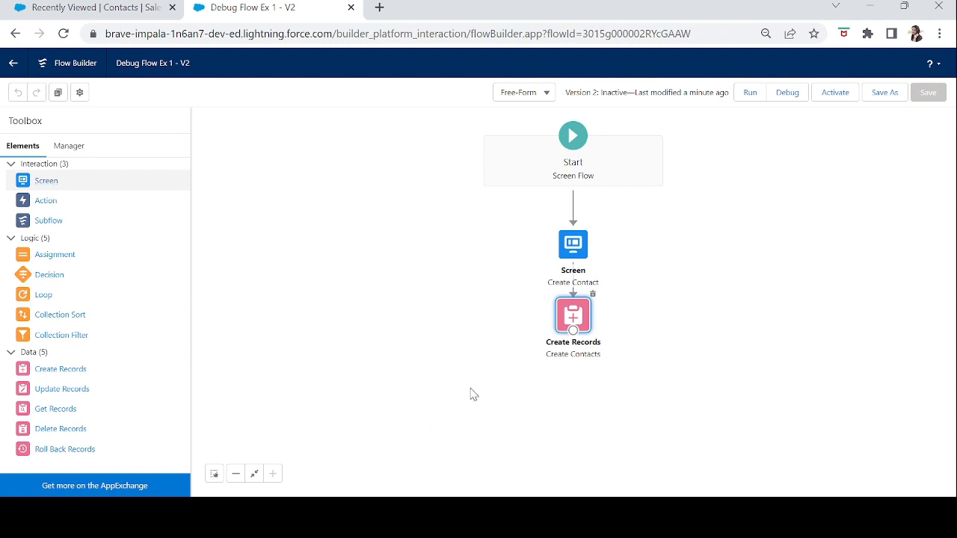
pyautogui.moveTo(470, 388); pyautogui.dragTo(362, 367)
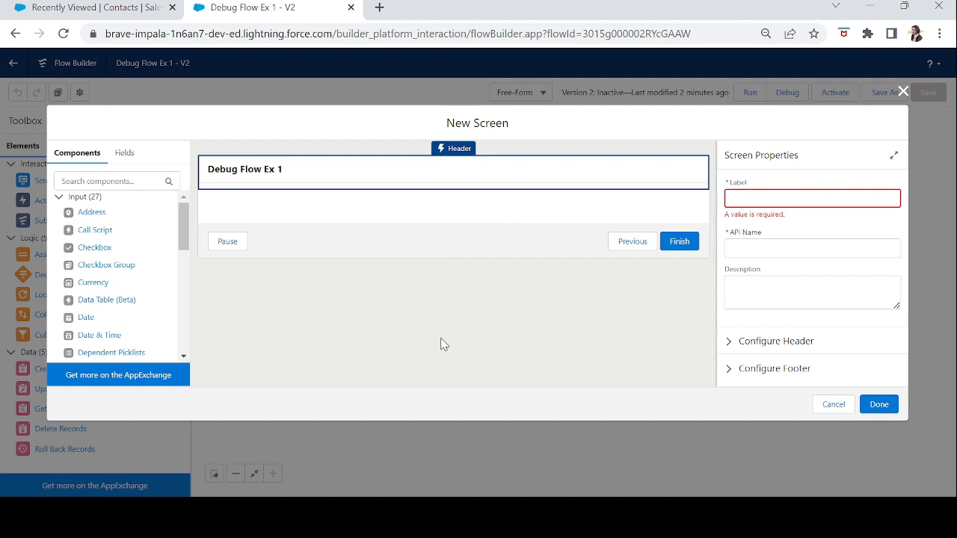
pyautogui.click(823, 195)
pyautogui.write('succe')
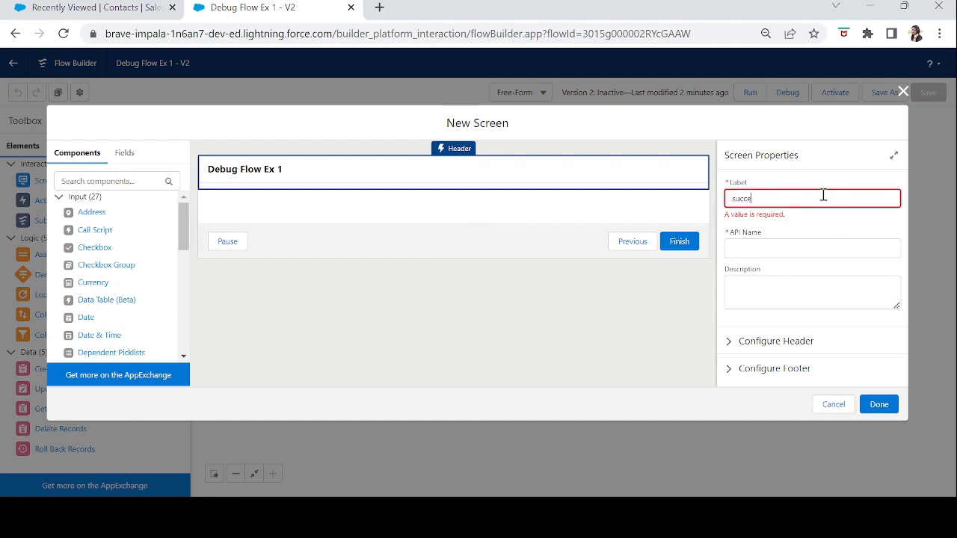
pyautogui.write('ssScreen')
pyautogui.press('Tab')
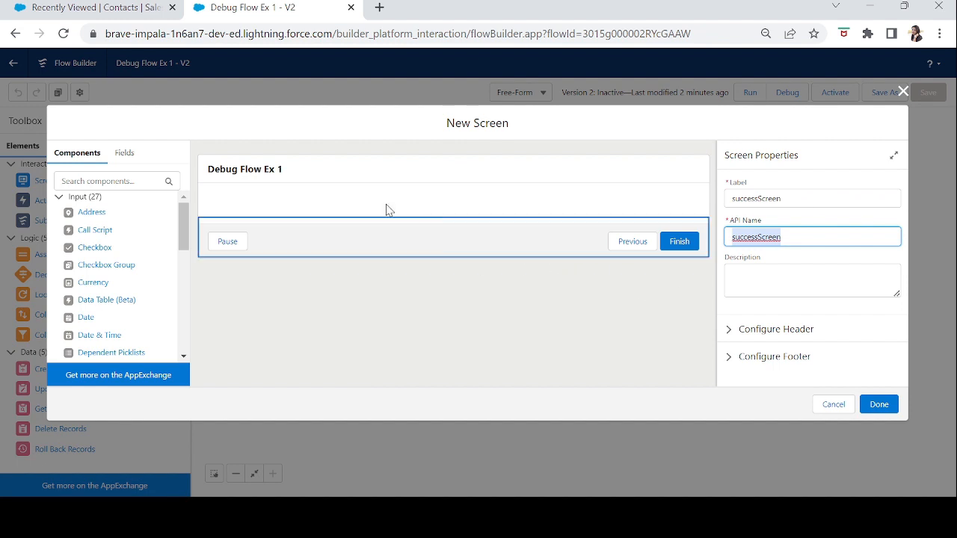
# Add a Display Text component to the success screen with the API name success.
pyautogui.click(108, 181)
pyautogui.write('dis')
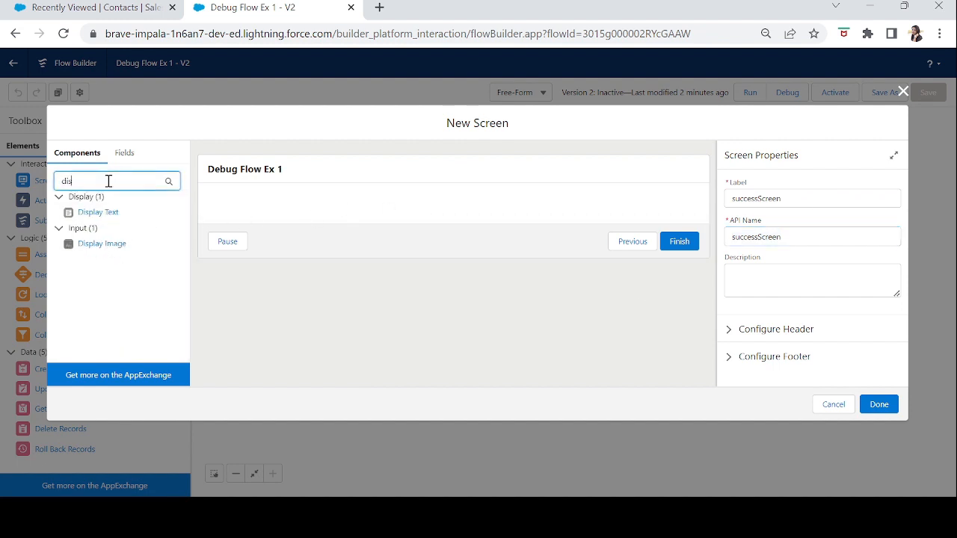
pyautogui.moveTo(105, 212); pyautogui.dragTo(658, 260)
pyautogui.click(782, 199)
pyautogui.write('s')
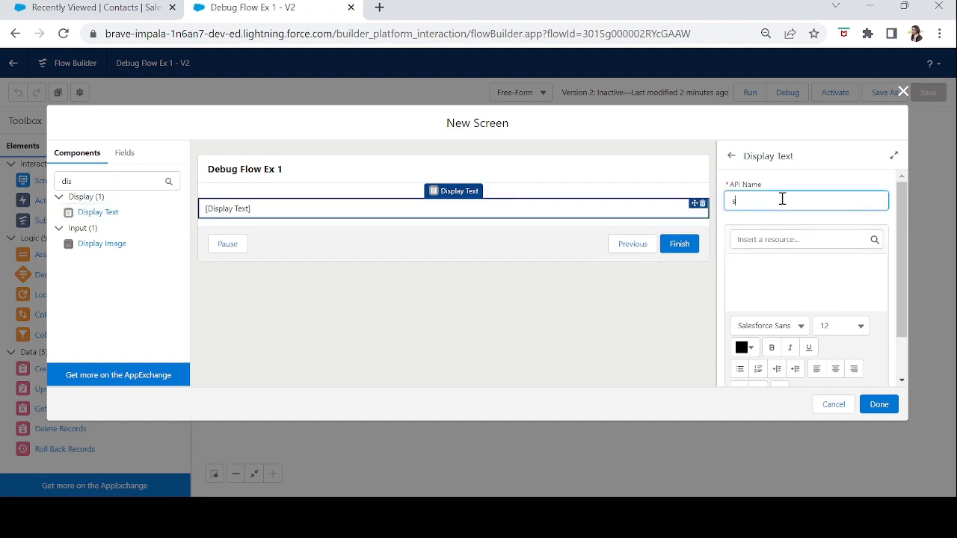
pyautogui.write('uccess')
pyautogui.press('Tab')
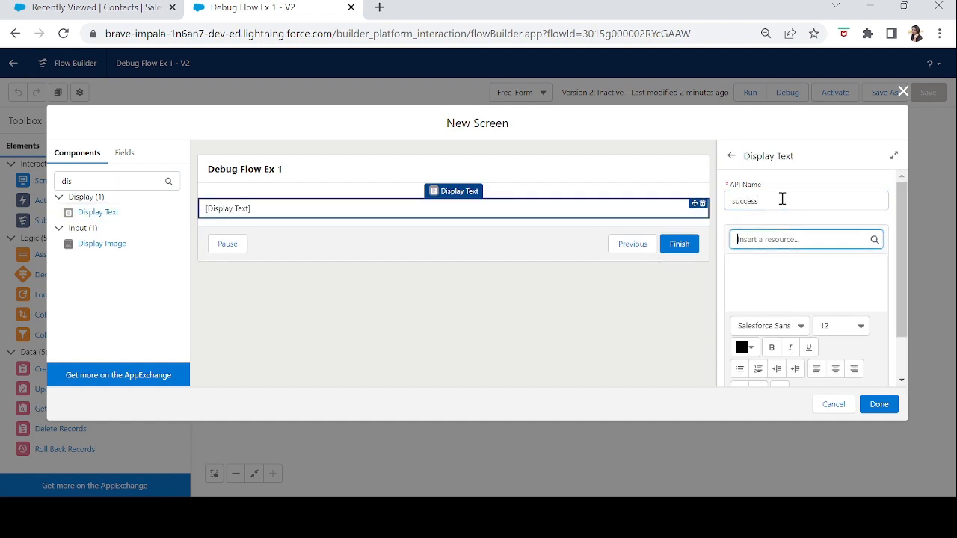
# Enter "Your contact added successfully." as the content of the success display text.
pyautogui.click(762, 288)
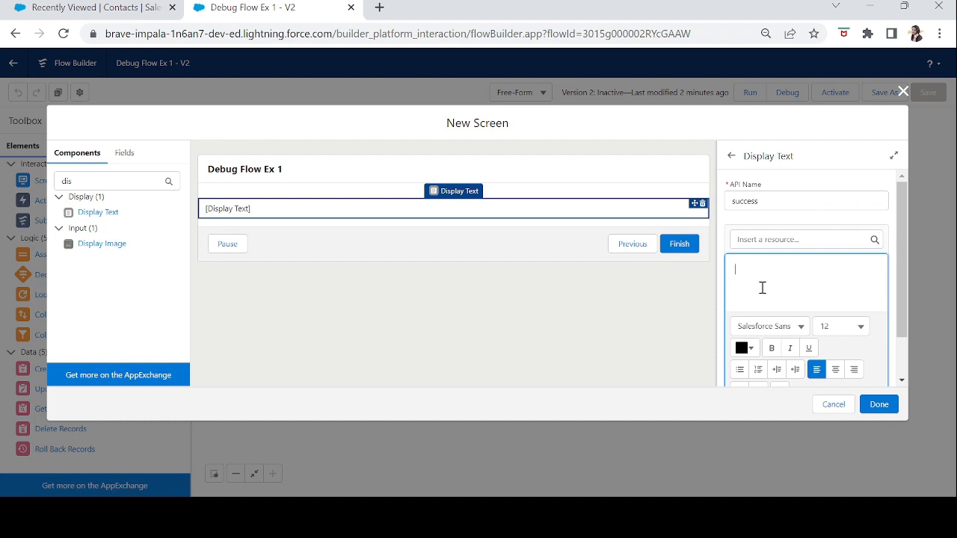
pyautogui.write('Your contact added ')
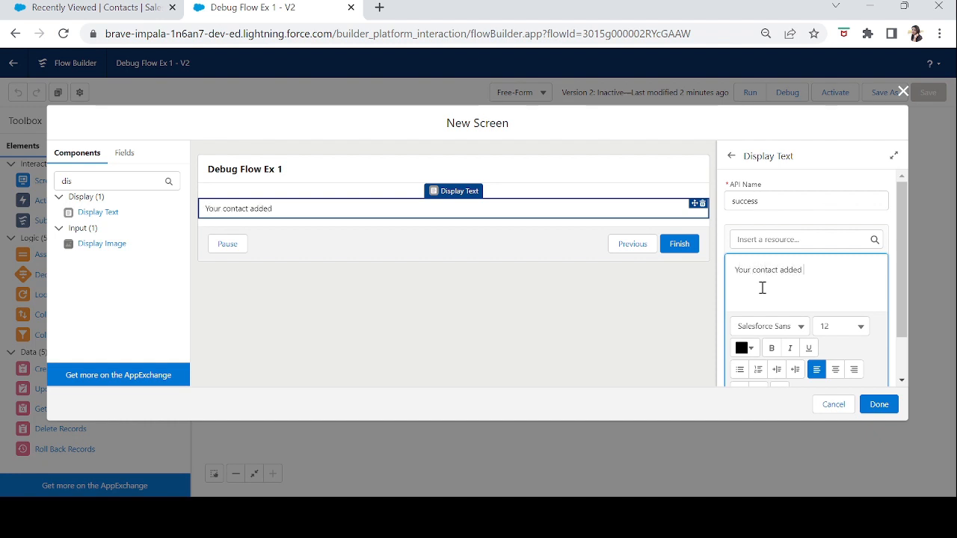
pyautogui.write('successf')
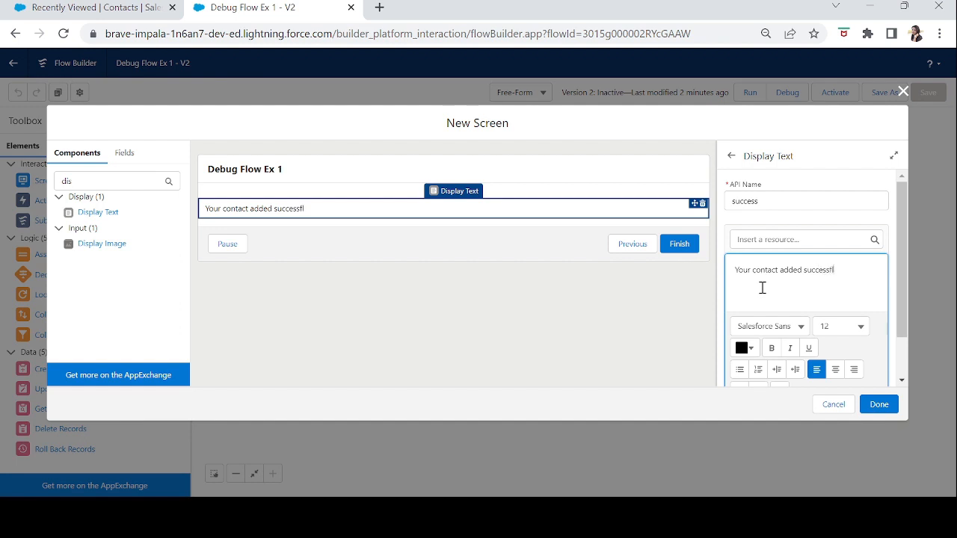
pyautogui.write('ully.')
# Set the font size of the whole success message to 24.
pyautogui.moveTo(860, 270); pyautogui.dragTo(735, 273)
pyautogui.click(824, 329)
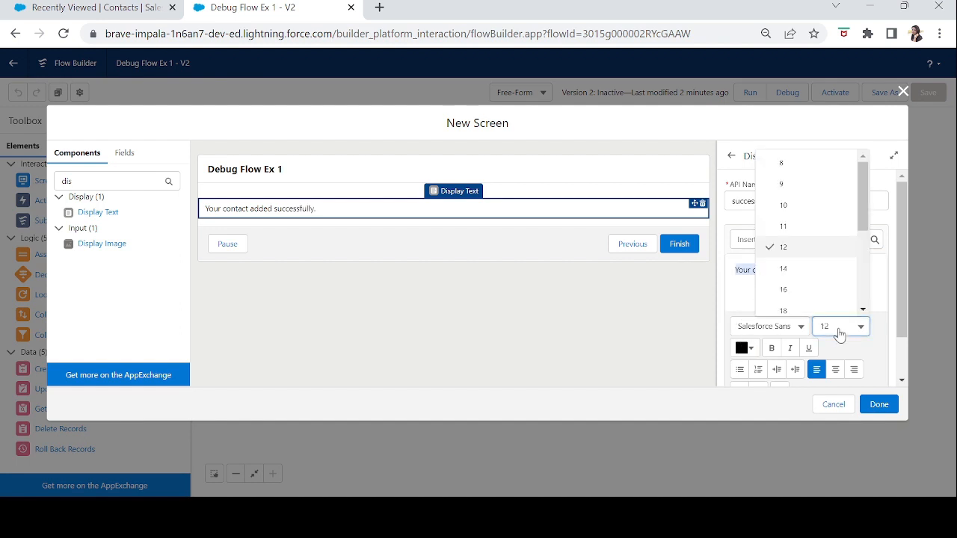
pyautogui.click(869, 235)
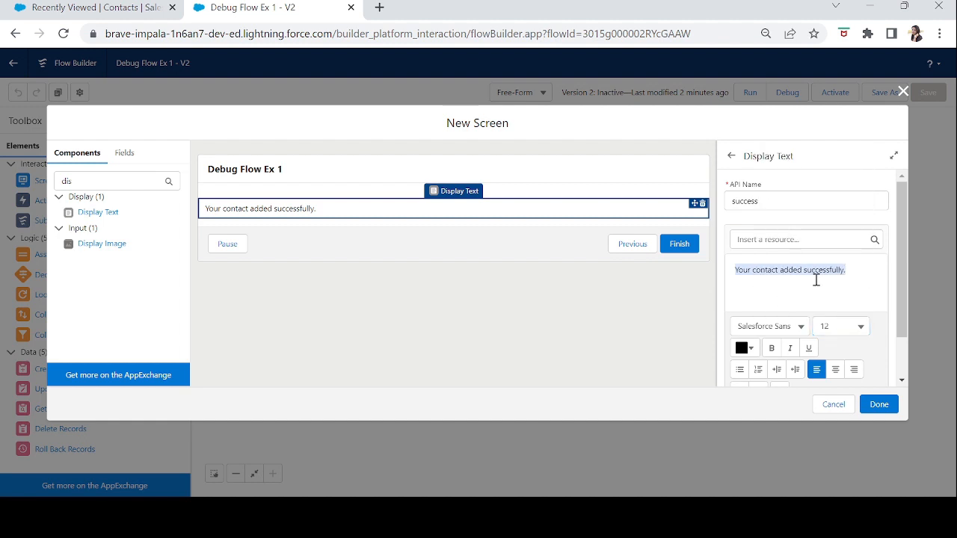
pyautogui.click(858, 333)
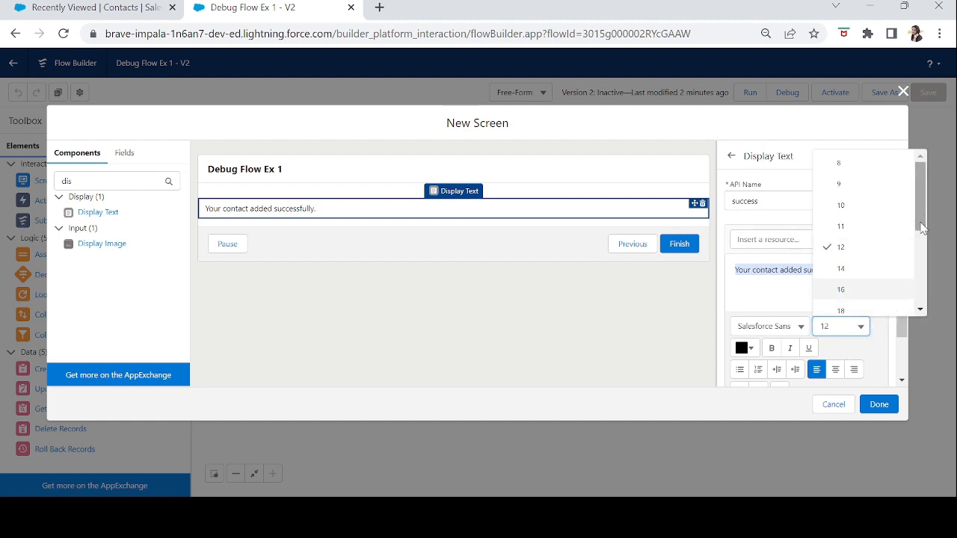
pyautogui.scroll(-2, 871, 287)
pyautogui.click(867, 283)
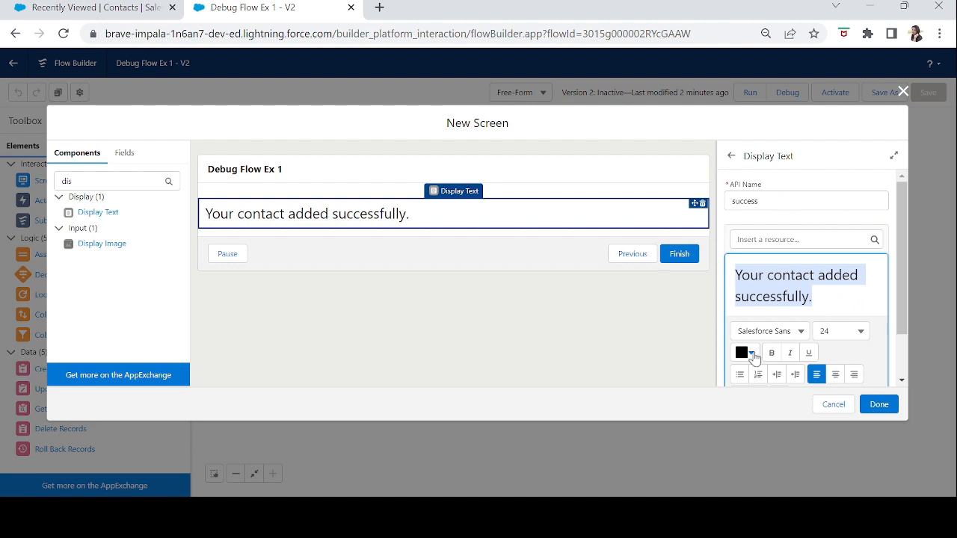
# Format the success message in green #14933A, bold and centred.
pyautogui.click(751, 354)
pyautogui.click(778, 261)
pyautogui.click(839, 221)
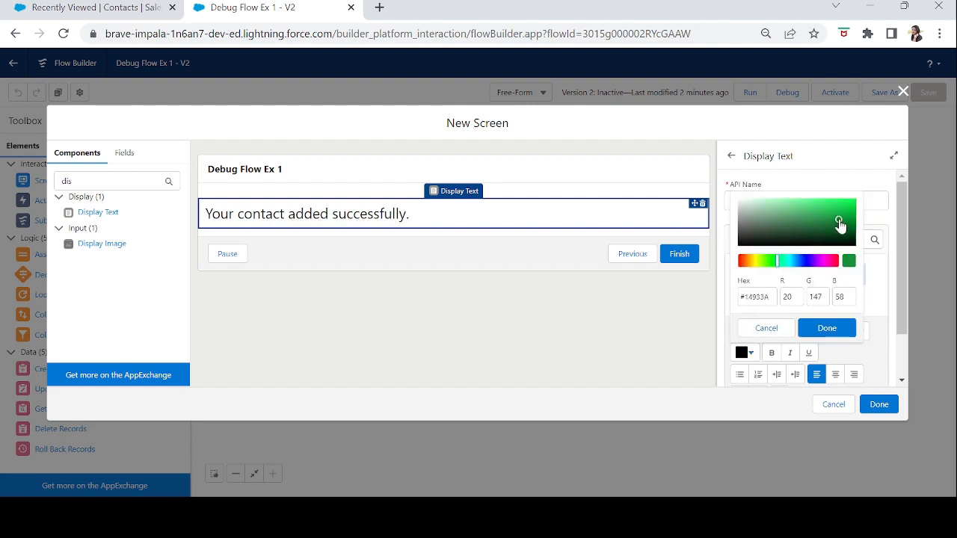
pyautogui.click(772, 353)
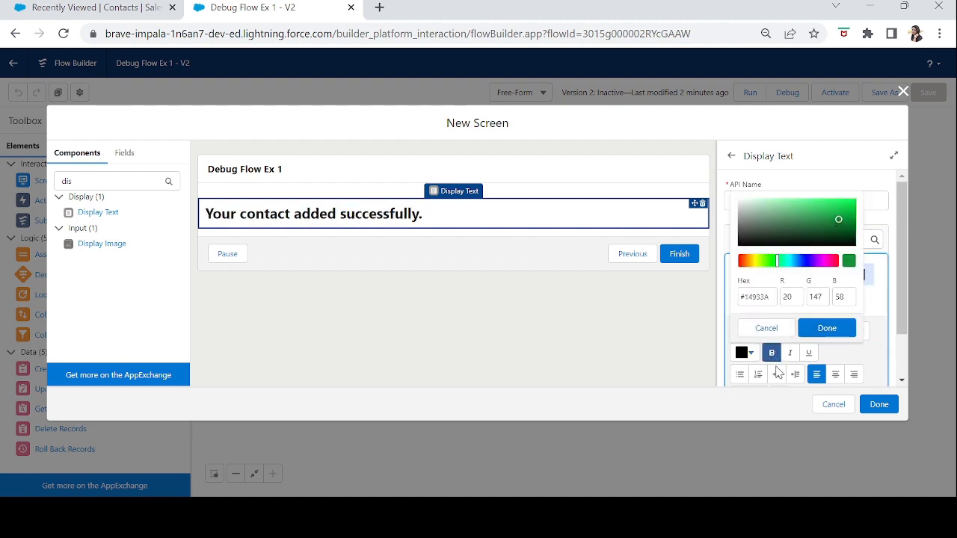
pyautogui.click(835, 374)
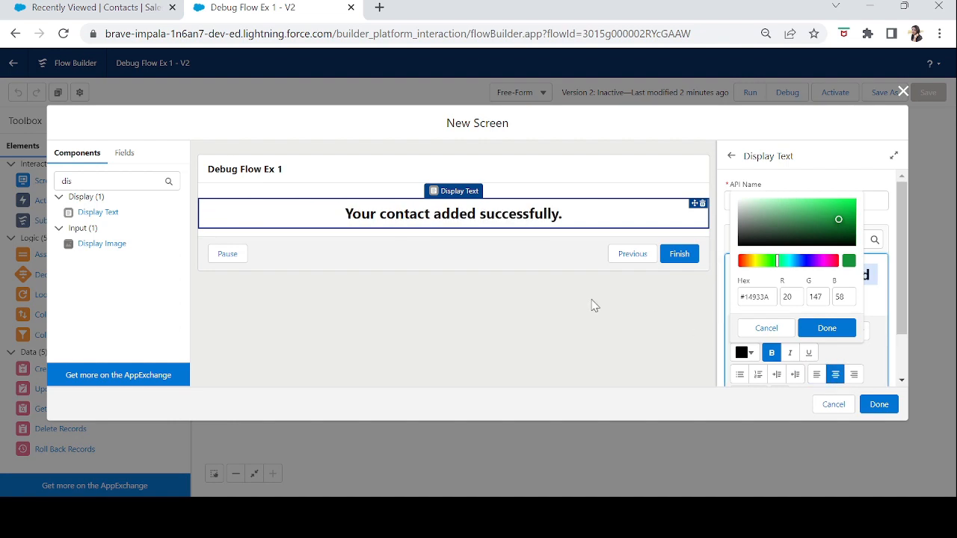
pyautogui.click(827, 328)
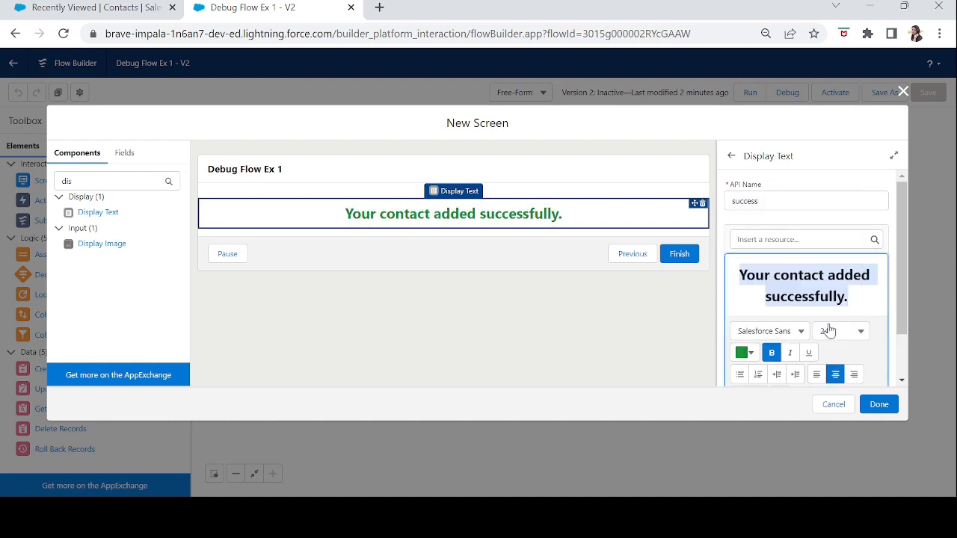
# Finish the successScreen element and connect Create Contacts to it.
pyautogui.click(886, 409)
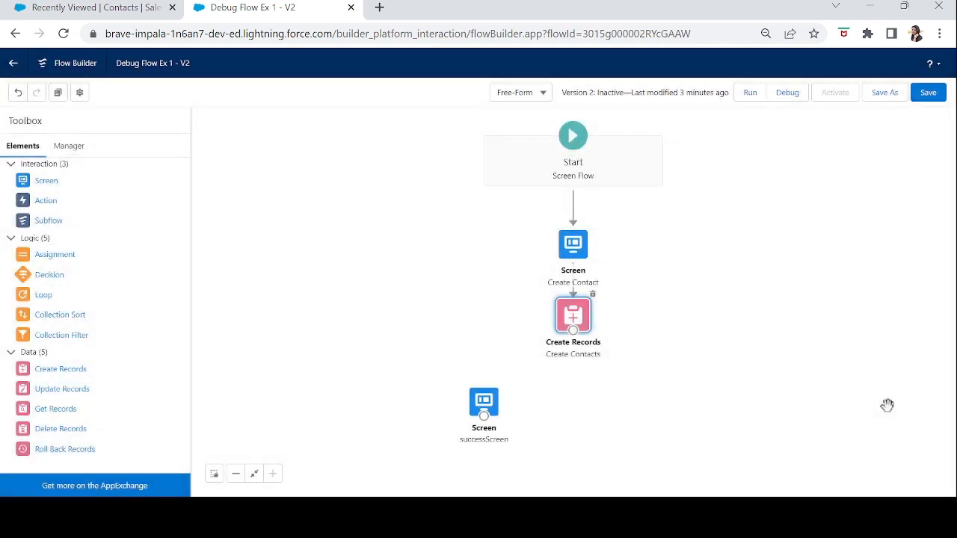
pyautogui.moveTo(573, 330); pyautogui.dragTo(480, 382)
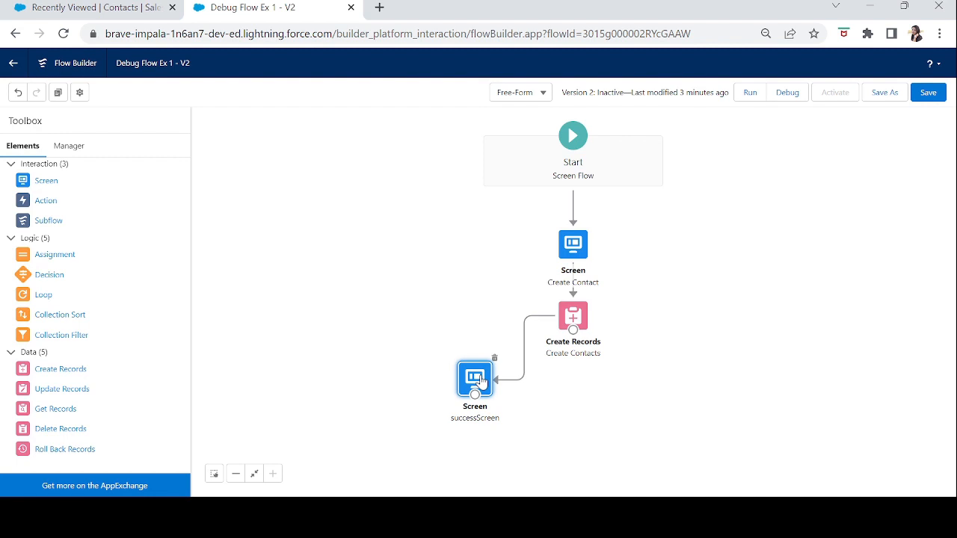
# Add a second new Screen element to the flow canvas and label it errorScreen.
pyautogui.moveTo(48, 181); pyautogui.dragTo(524, 426)
pyautogui.click(299, 188)
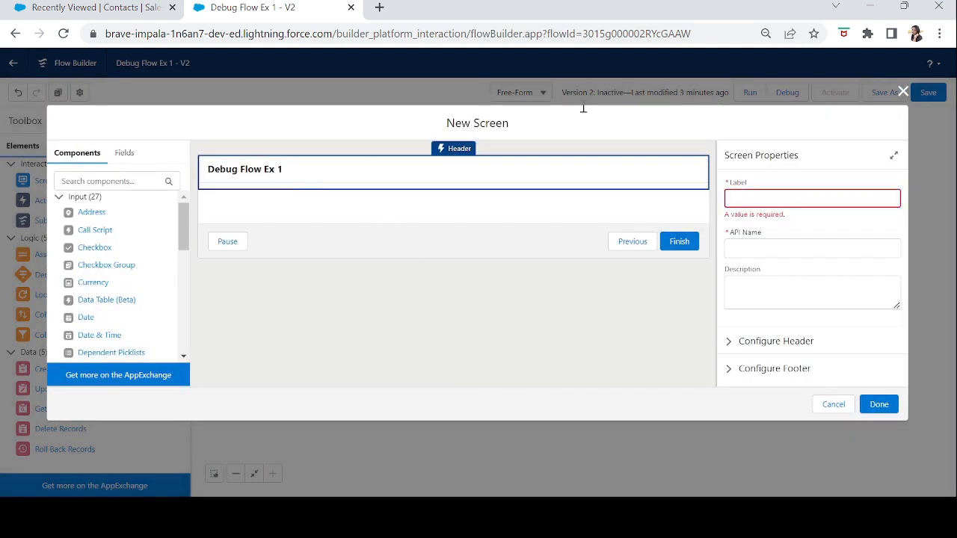
pyautogui.click(774, 206)
pyautogui.write('errorSc')
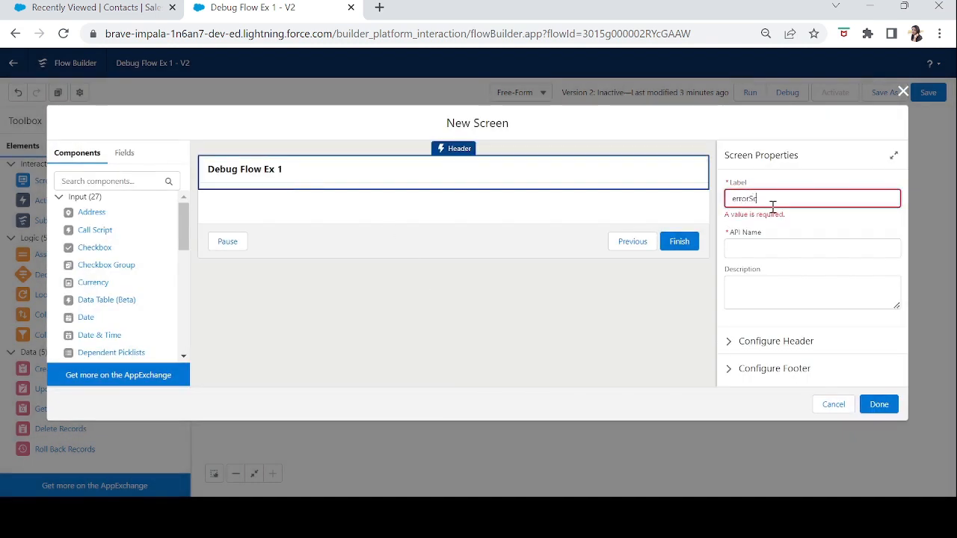
pyautogui.write('reen')
pyautogui.press('Tab')
pyautogui.click(425, 228)
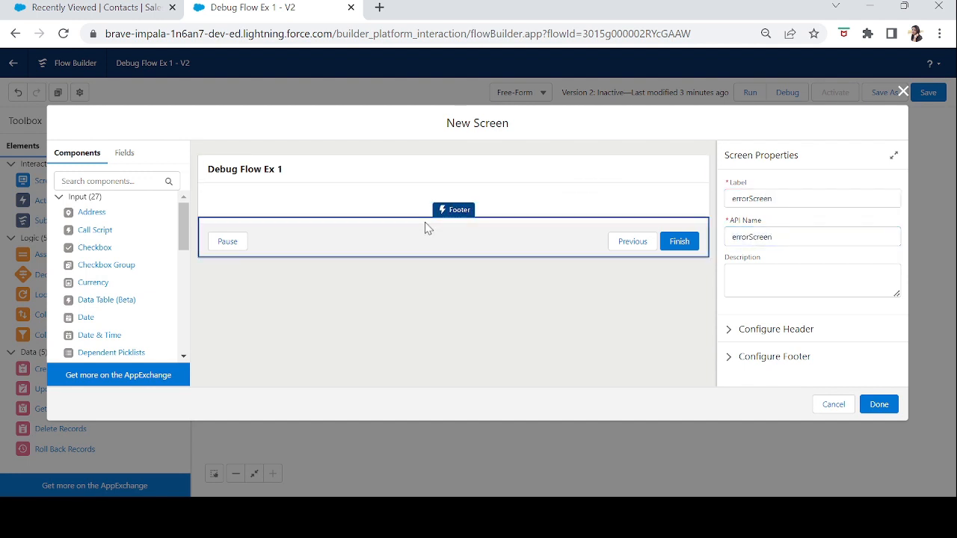
# Add a Display Text component to the error screen with the API name error.
pyautogui.click(109, 179)
pyautogui.write('i')
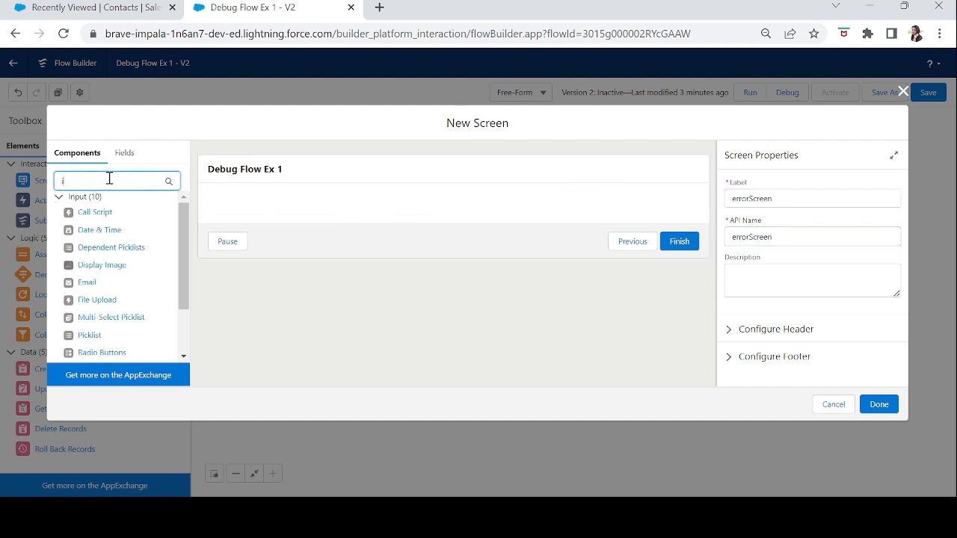
pyautogui.press('BackSpace')
pyautogui.write('dis')
pyautogui.moveTo(96, 212); pyautogui.dragTo(675, 214)
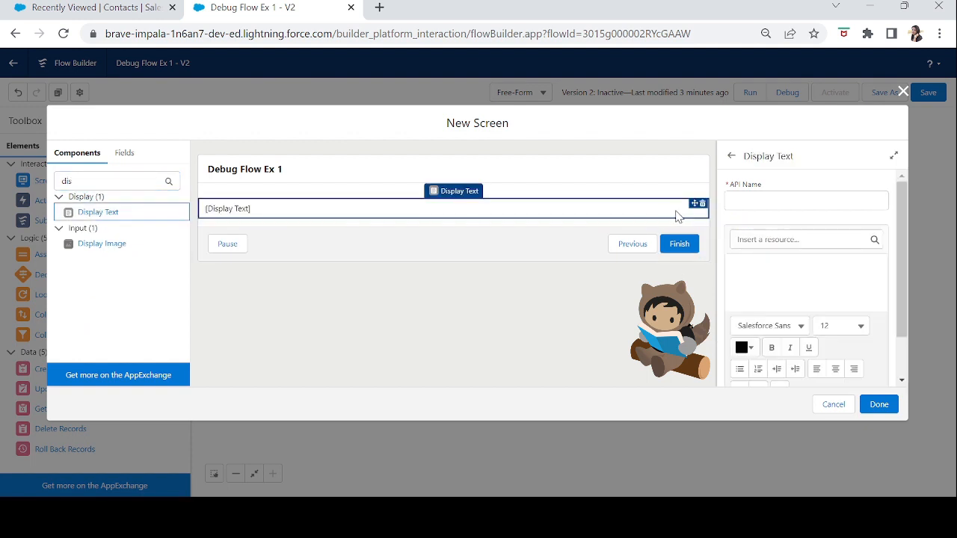
pyautogui.click(740, 196)
pyautogui.write('error')
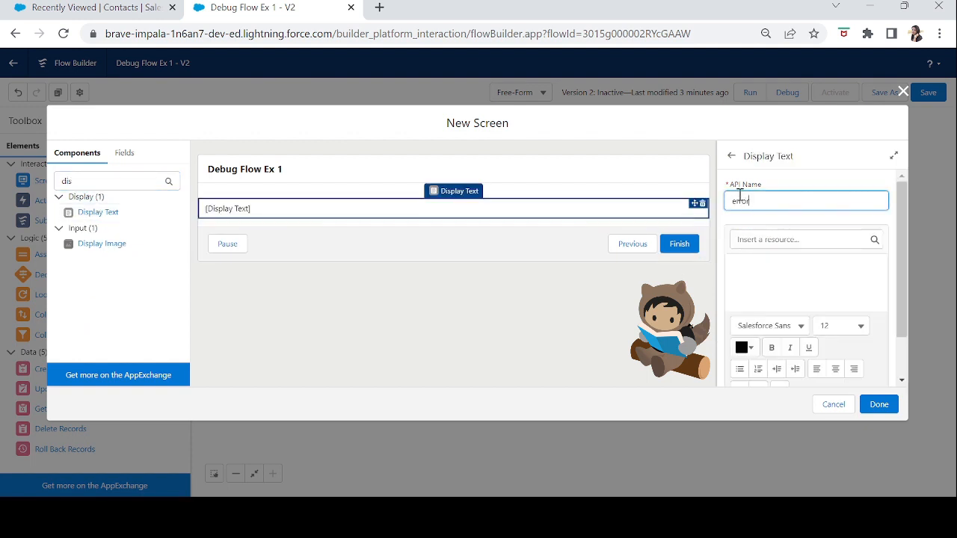
pyautogui.press('Tab')
# Enter "Oops! Something Happened. We are working on it." as the content of the error display text.
pyautogui.click(753, 277)
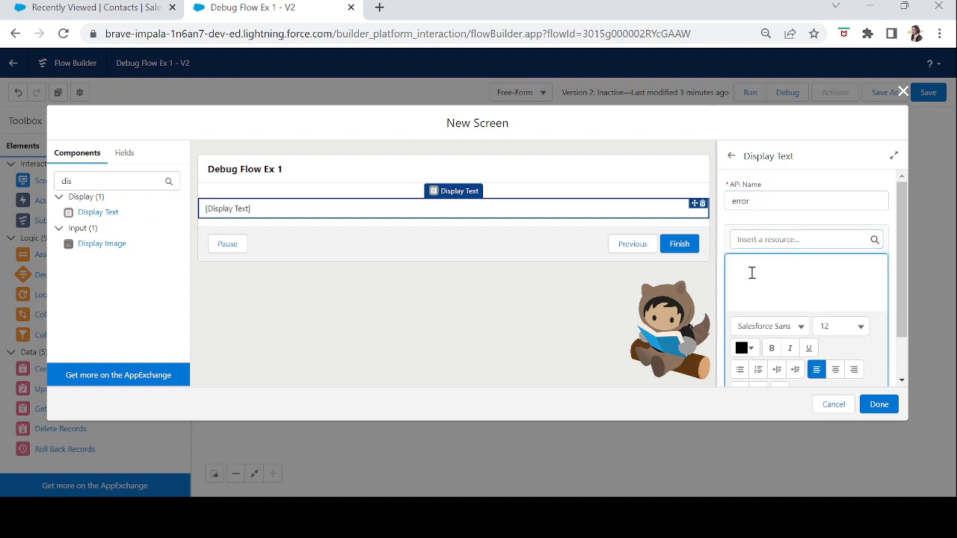
pyautogui.write('oops! Somethn')
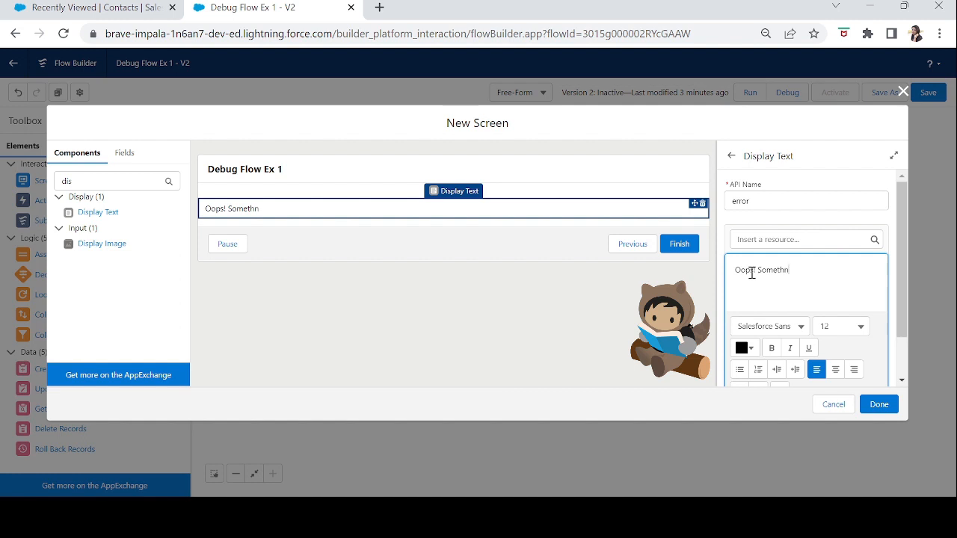
pyautogui.write('ing Happe')
pyautogui.write('nd')
pyautogui.write('d/')
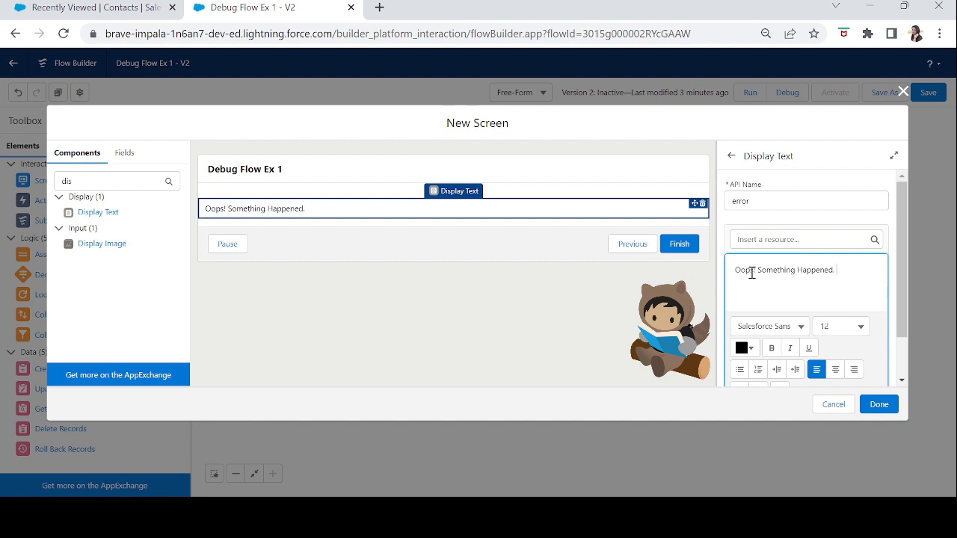
pyautogui.write(' We are working on it.')
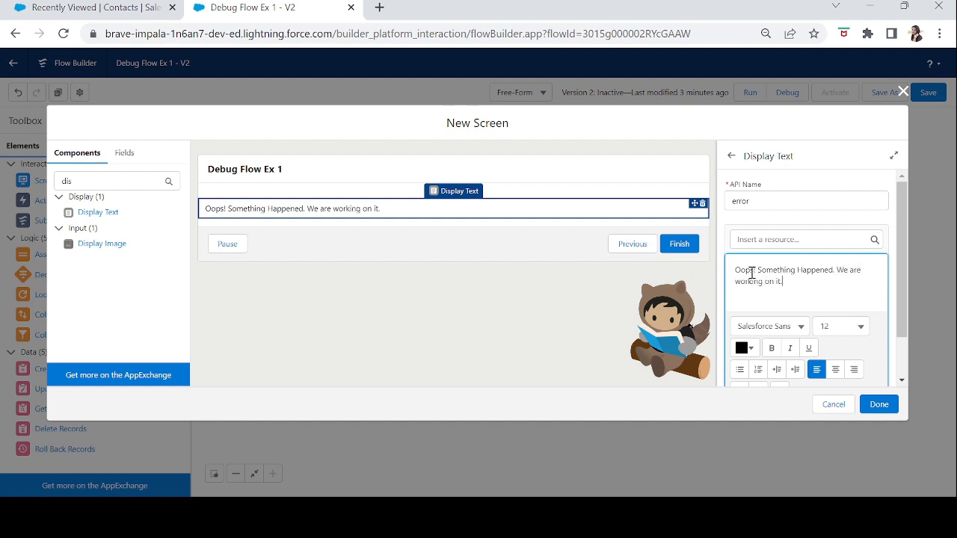
# Set the font size of the whole error display text to 24.
pyautogui.moveTo(793, 289); pyautogui.dragTo(721, 269)
pyautogui.click(852, 329)
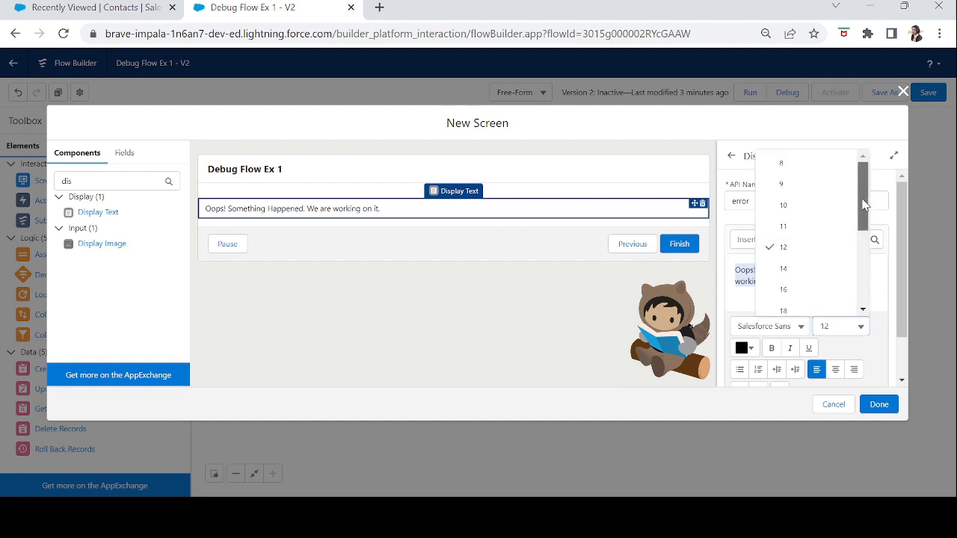
pyautogui.click(862, 325)
pyautogui.click(862, 324)
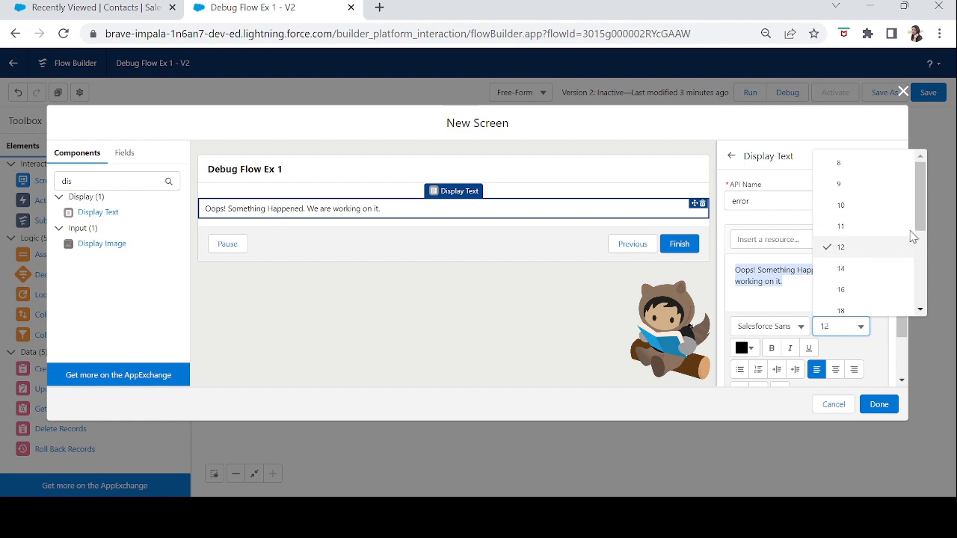
pyautogui.moveTo(914, 237); pyautogui.dragTo(921, 260)
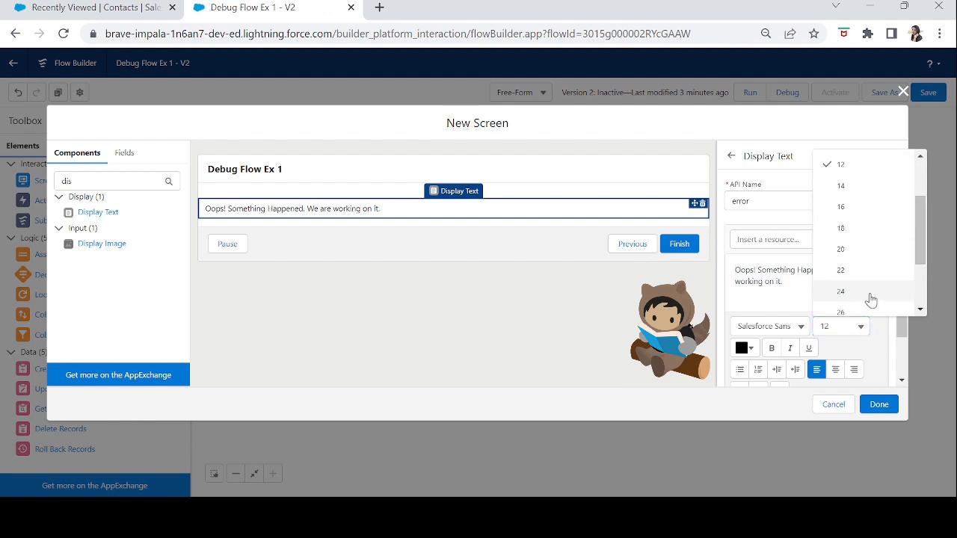
pyautogui.click(869, 298)
# Make the error text red (#FF0000), bold and centred, and finish the errorScreen element.
pyautogui.click(744, 374)
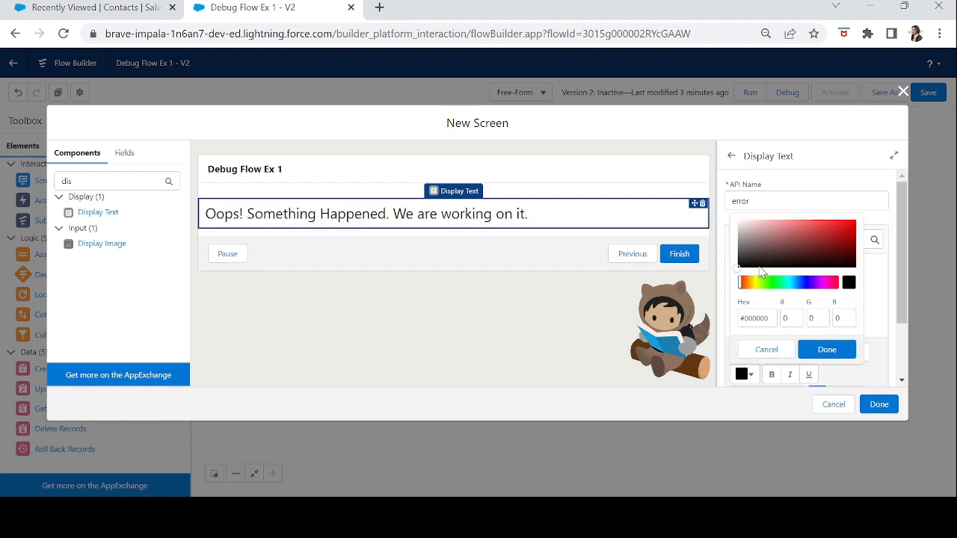
pyautogui.click(844, 238)
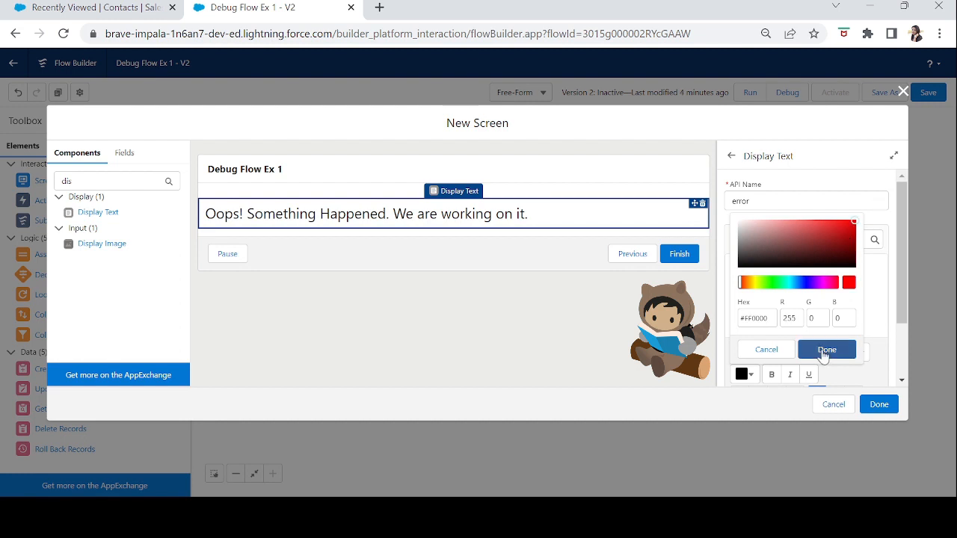
pyautogui.click(827, 349)
pyautogui.click(774, 375)
pyautogui.moveTo(903, 252); pyautogui.dragTo(903, 355)
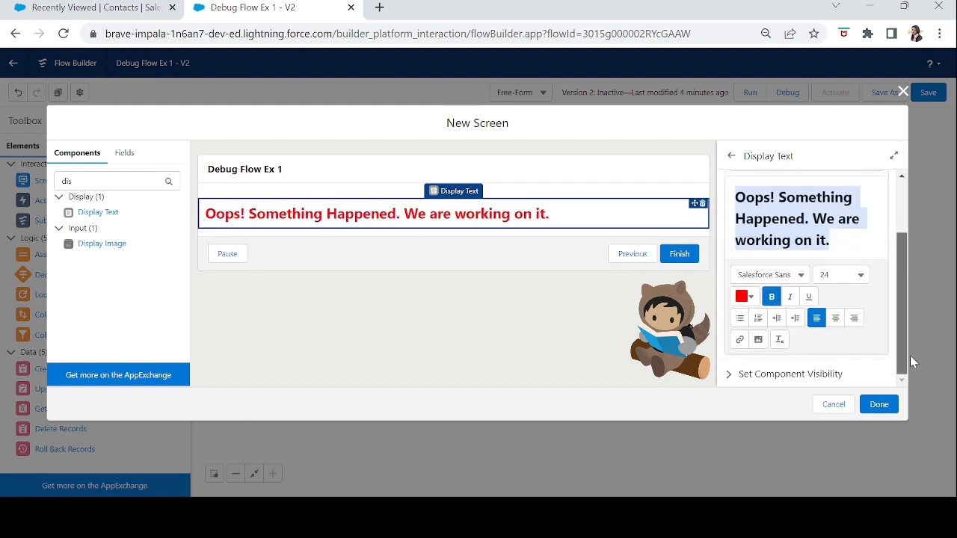
pyautogui.click(836, 320)
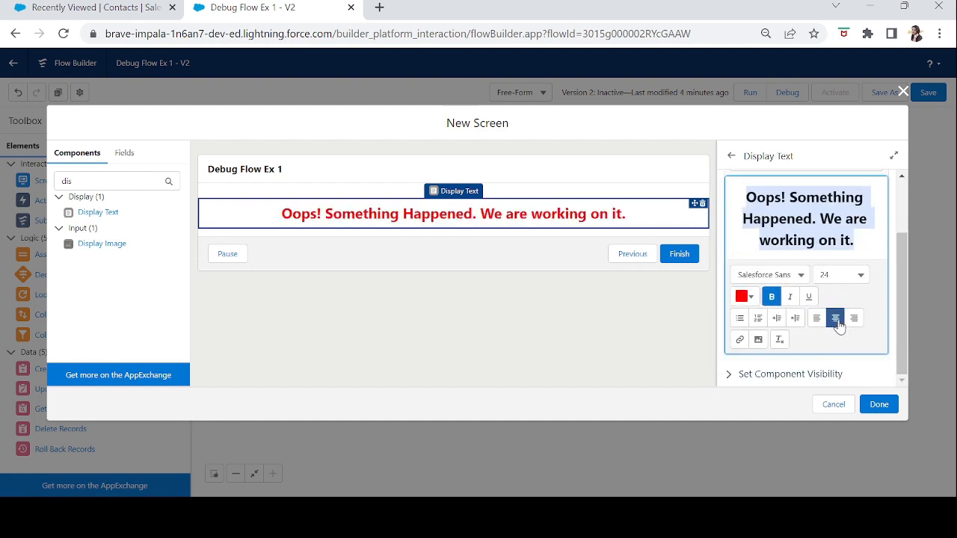
pyautogui.click(875, 405)
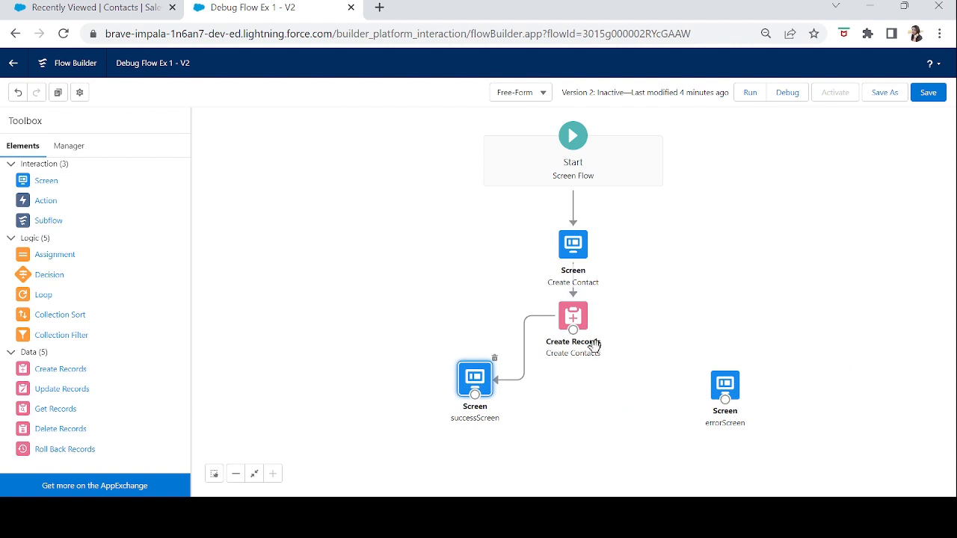
# Connect Create Contacts to errorScreen with a fault path, reposition Create Contacts slightly, and review the error screen's content.
pyautogui.moveTo(573, 345); pyautogui.dragTo(724, 395)
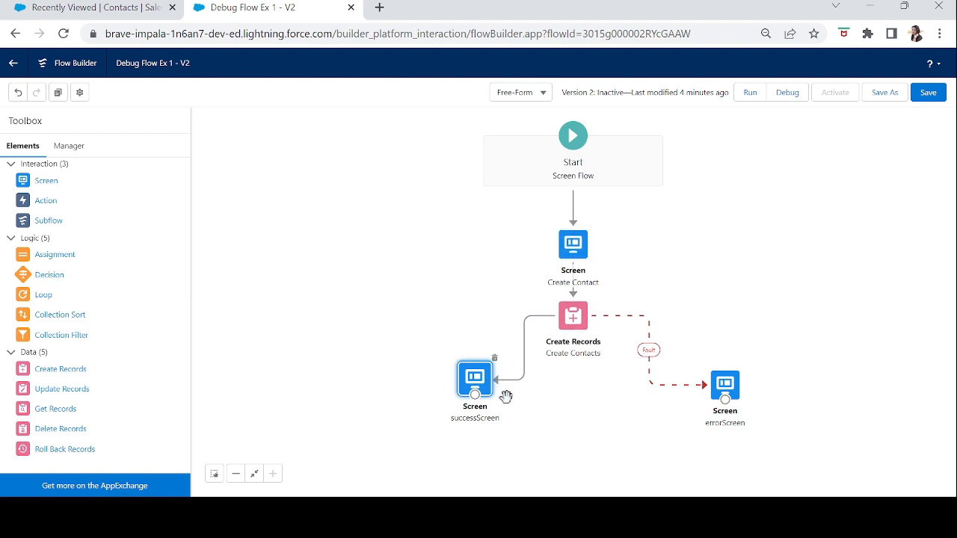
pyautogui.moveTo(588, 335); pyautogui.dragTo(602, 353)
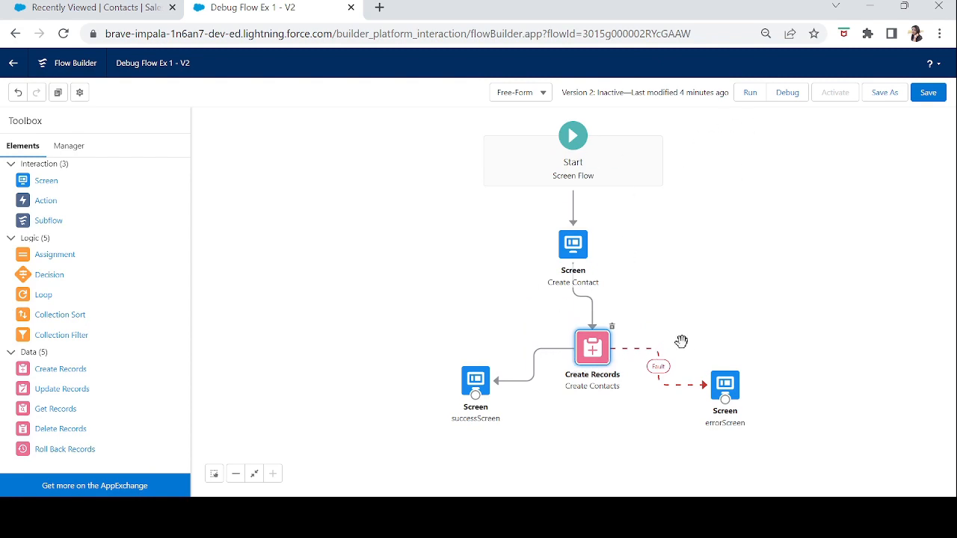
pyautogui.click(727, 386)
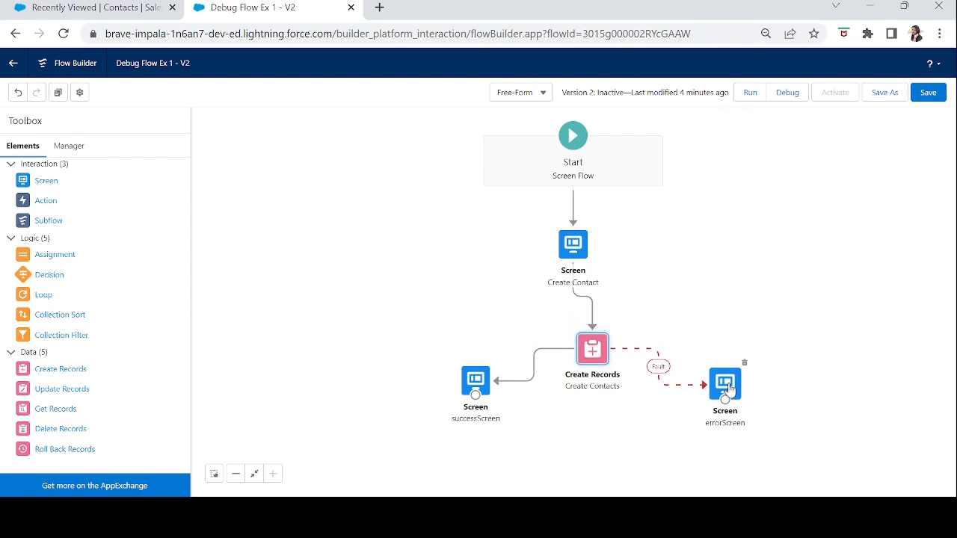
pyautogui.doubleClick(727, 386)
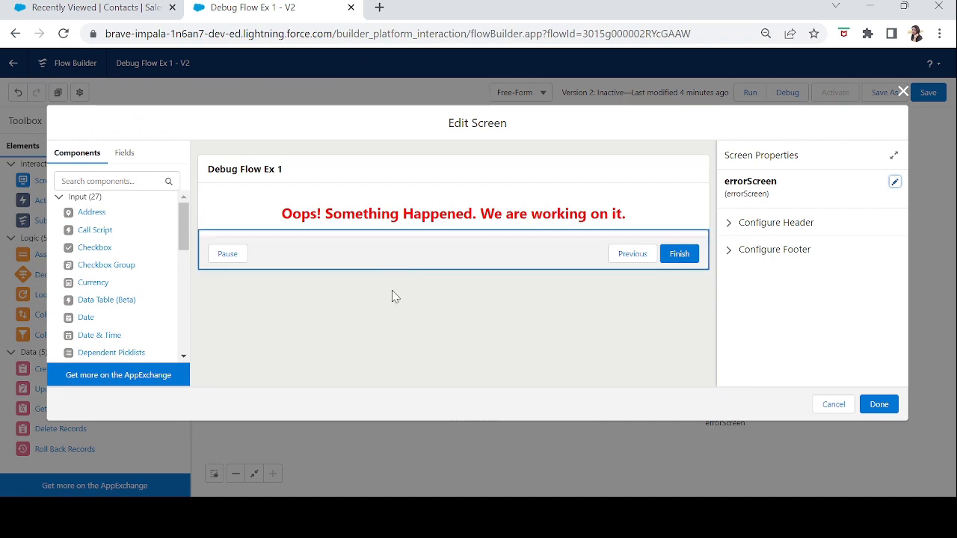
pyautogui.click(903, 92)
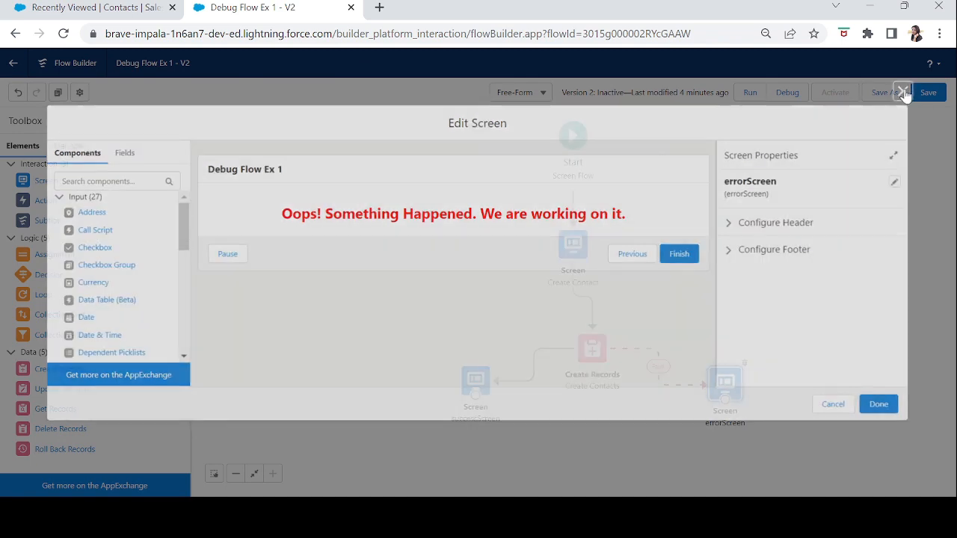
# Save version 2 of Debug Flow Ex 1 and activate it.
pyautogui.click(928, 92)
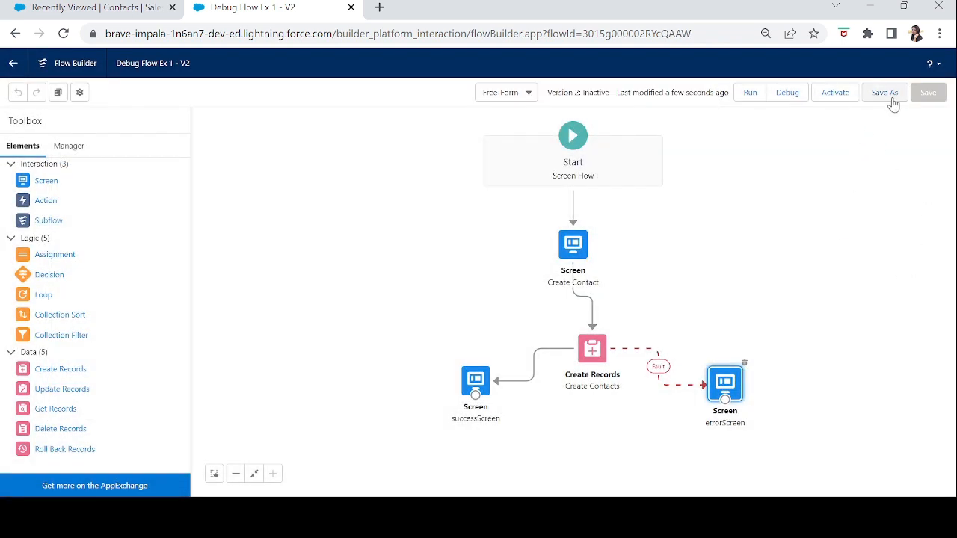
pyautogui.click(823, 100)
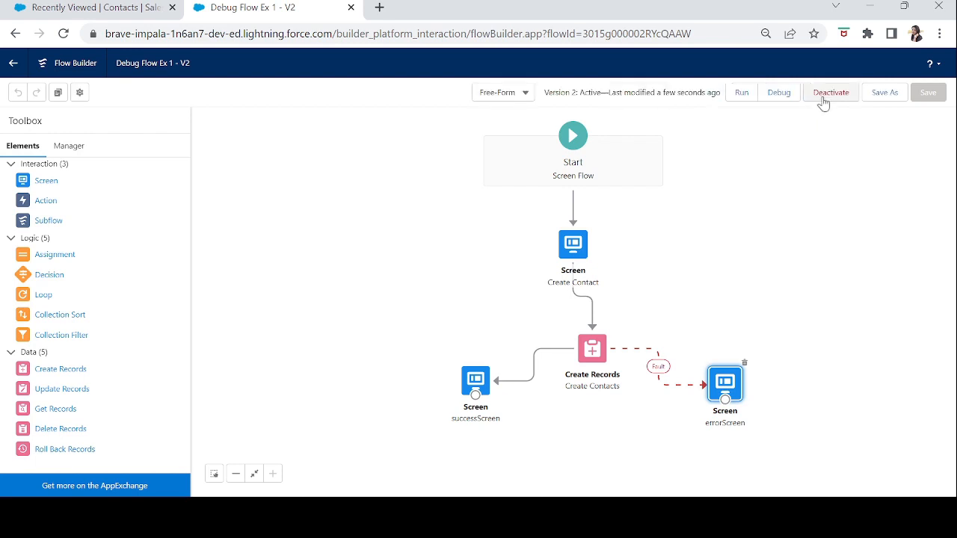
# Find the Flow Series page from the Sales app and open it for editing in Lightning App Builder.
pyautogui.click(73, 9)
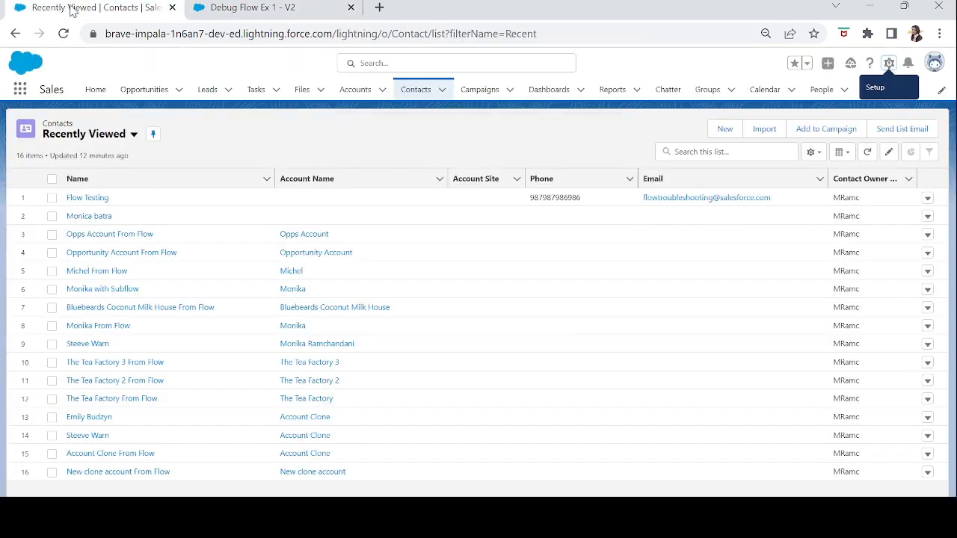
pyautogui.click(21, 90)
pyautogui.write('flow')
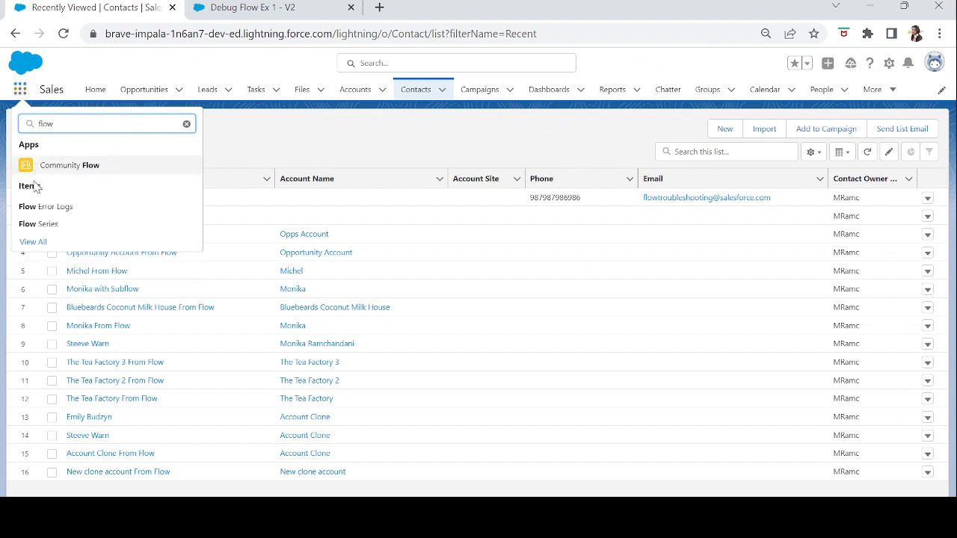
pyautogui.click(30, 225)
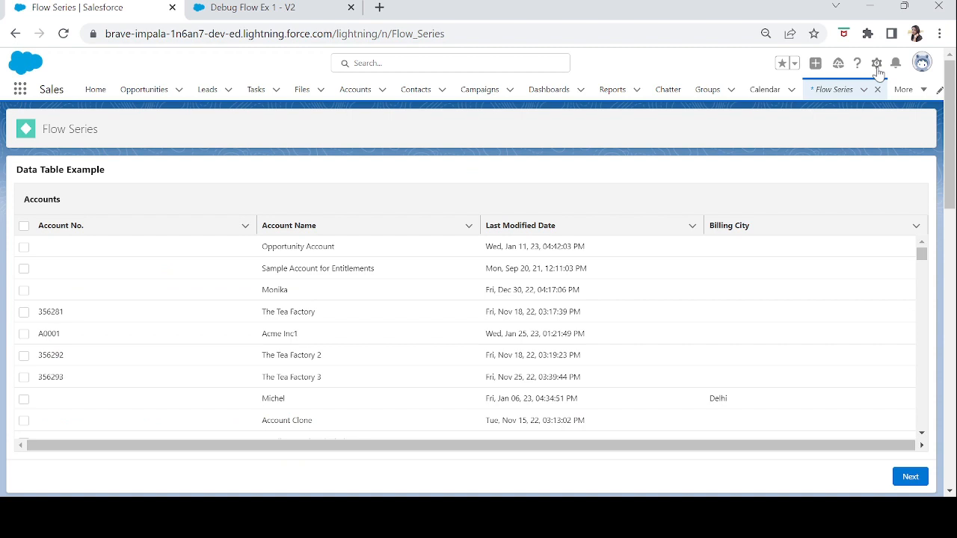
pyautogui.click(878, 66)
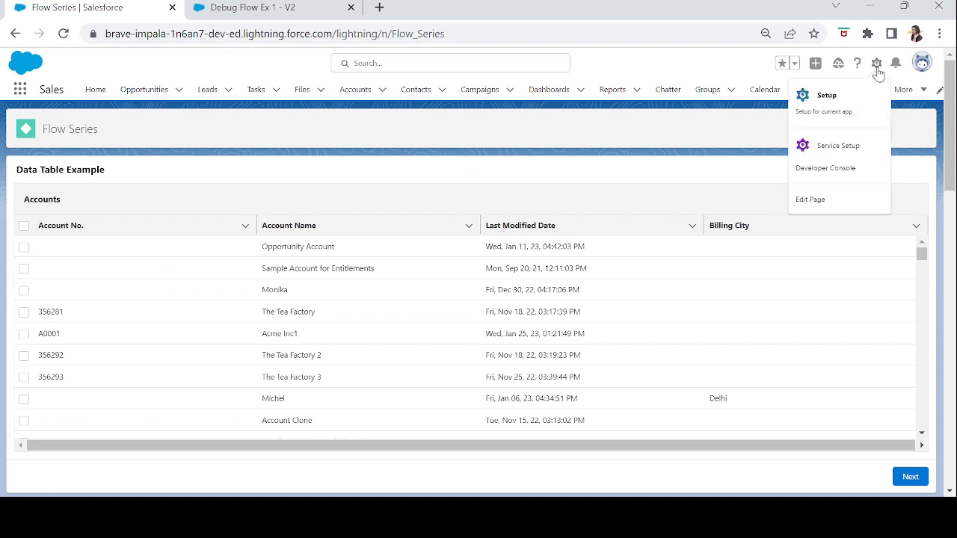
pyautogui.click(818, 200)
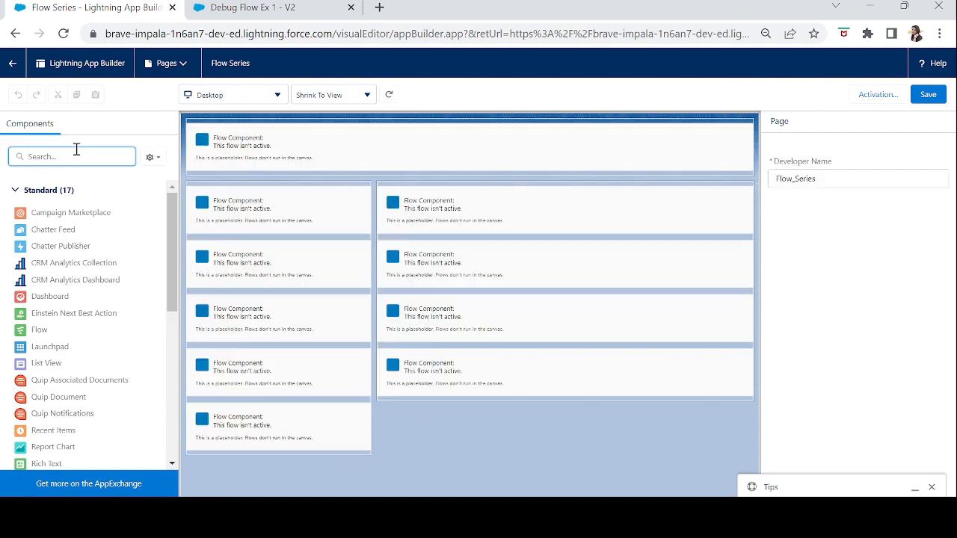
# Add a Flow component above Data Table Example on the Flow Series page and set its flow to Debug Flow Ex 1.
pyautogui.write('flow')
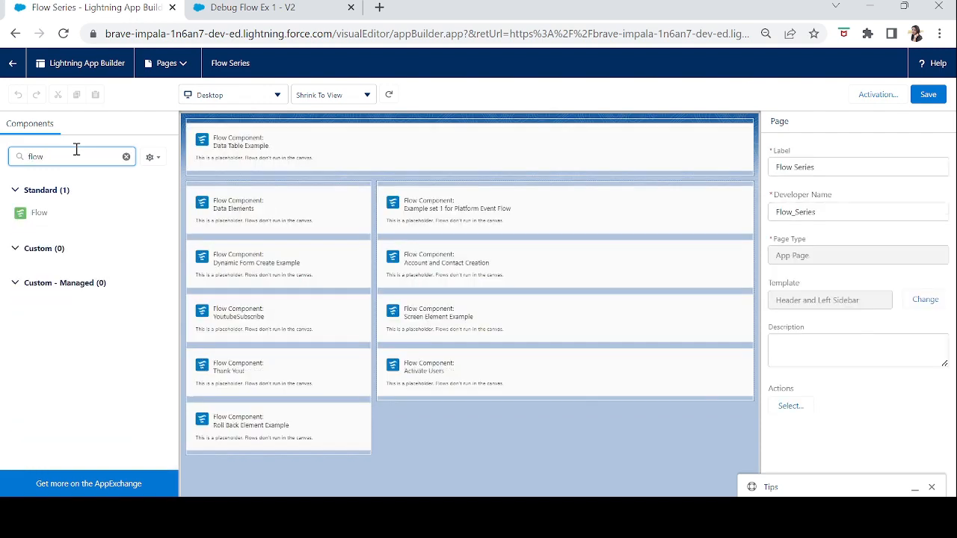
pyautogui.moveTo(37, 213); pyautogui.dragTo(202, 124)
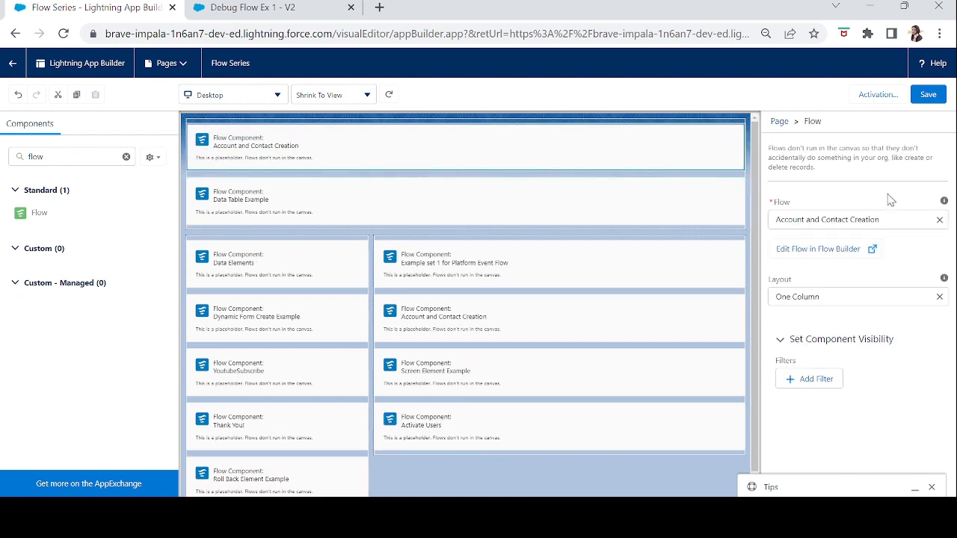
pyautogui.click(940, 222)
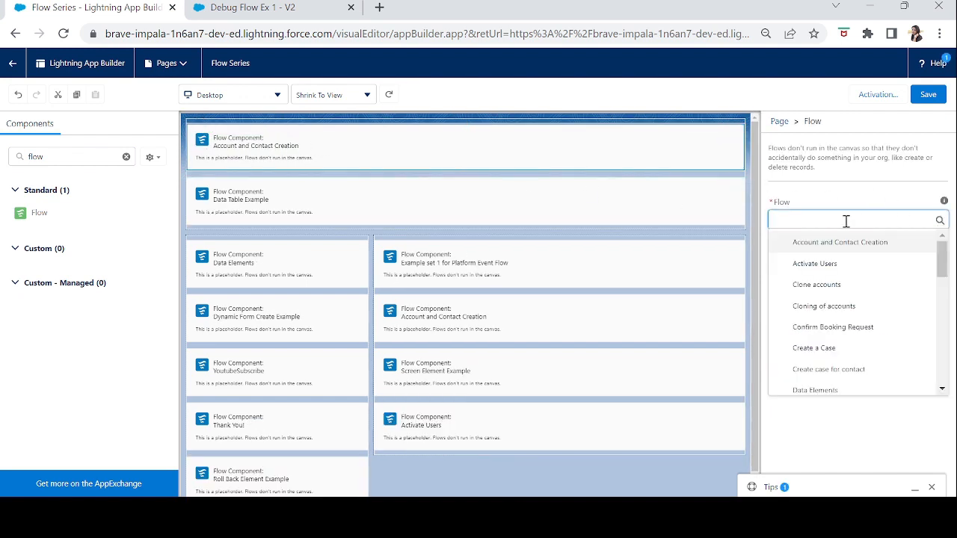
pyautogui.write('debug')
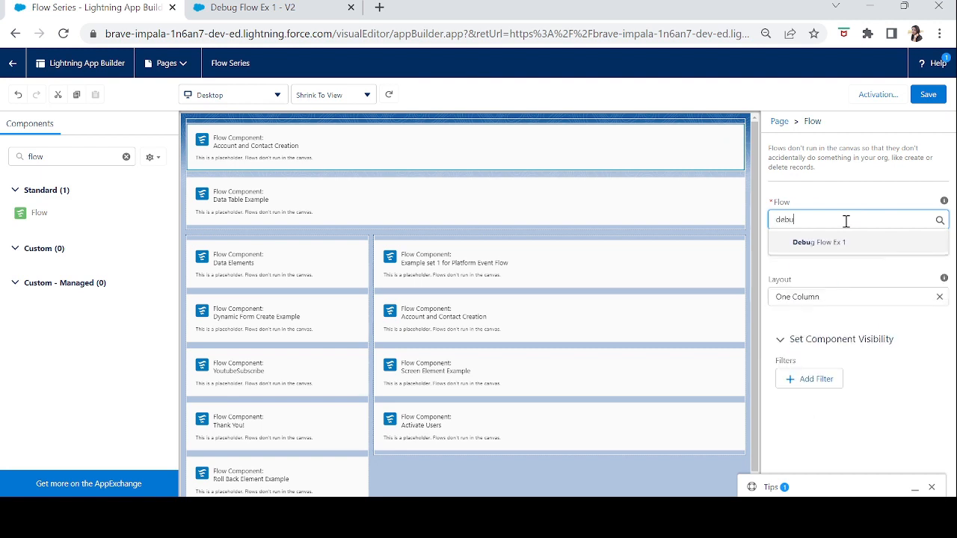
pyautogui.click(831, 246)
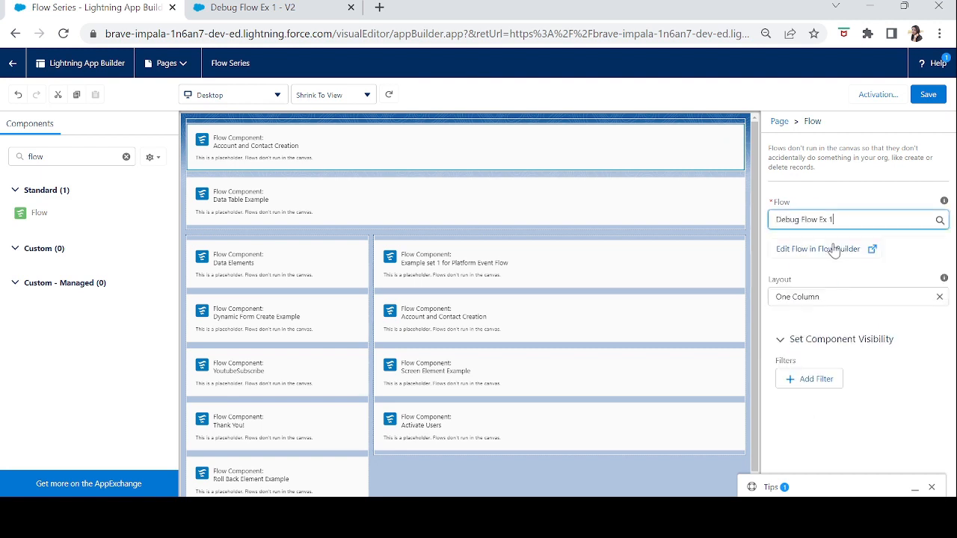
# Save the Flow Series page and its activation settings, and return to the live page.
pyautogui.click(934, 94)
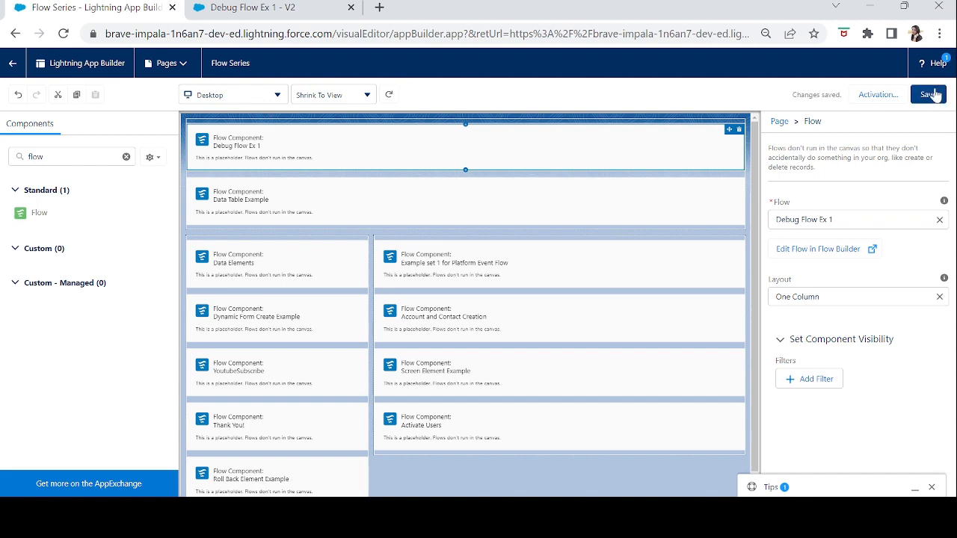
pyautogui.click(882, 95)
pyautogui.click(737, 434)
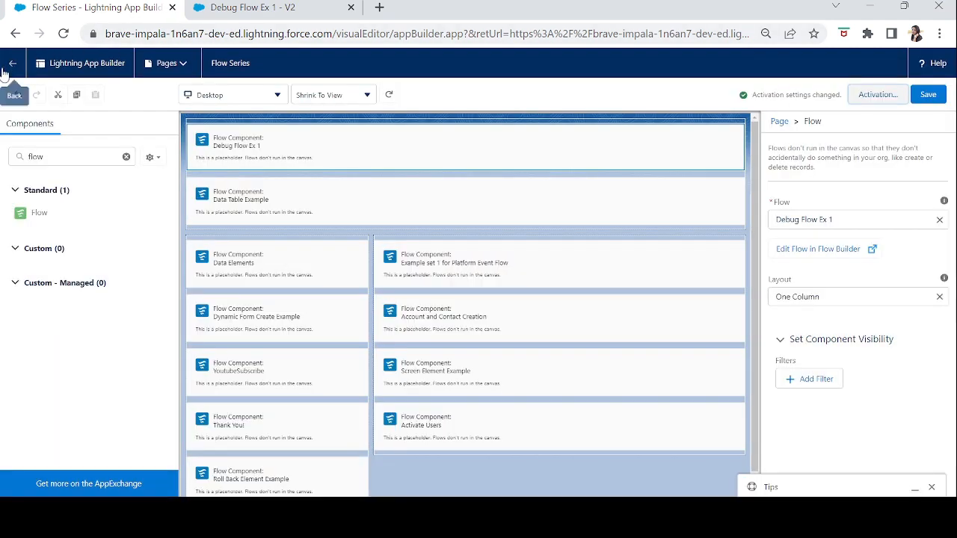
pyautogui.click(4, 71)
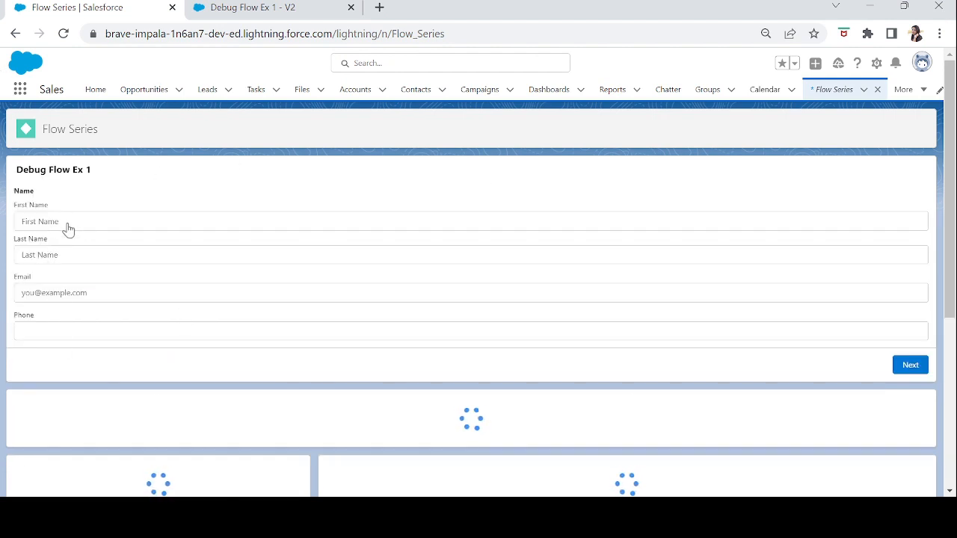
# Run Debug Flow Ex 1 on the page by submitting only a contact's first and last name, and examine the displayed message.
pyautogui.click(68, 222)
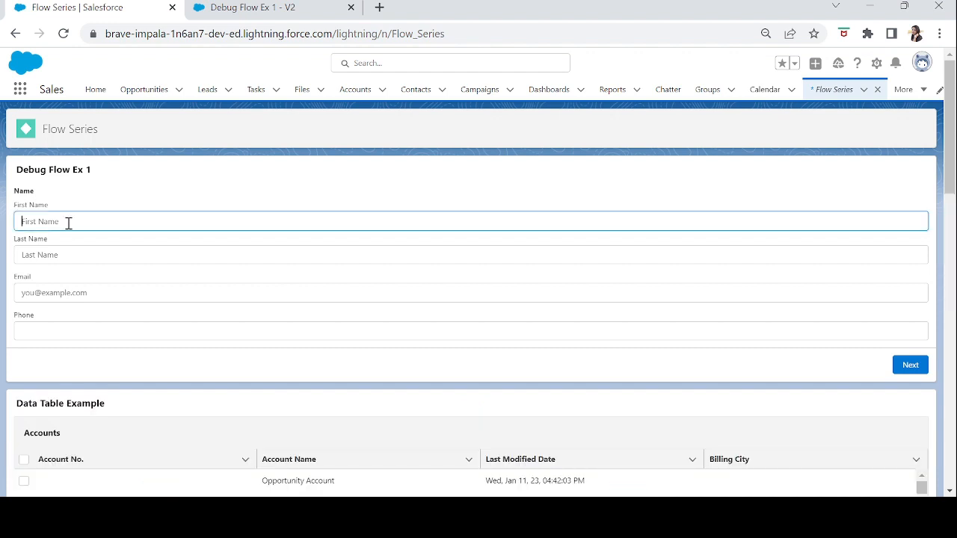
pyautogui.press('Tab')
pyautogui.press('Tab')
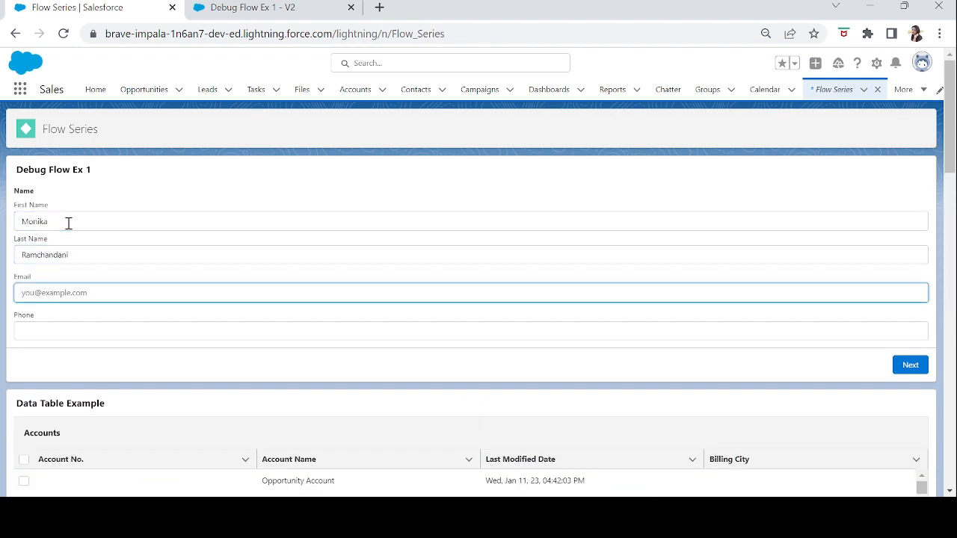
pyautogui.click(911, 366)
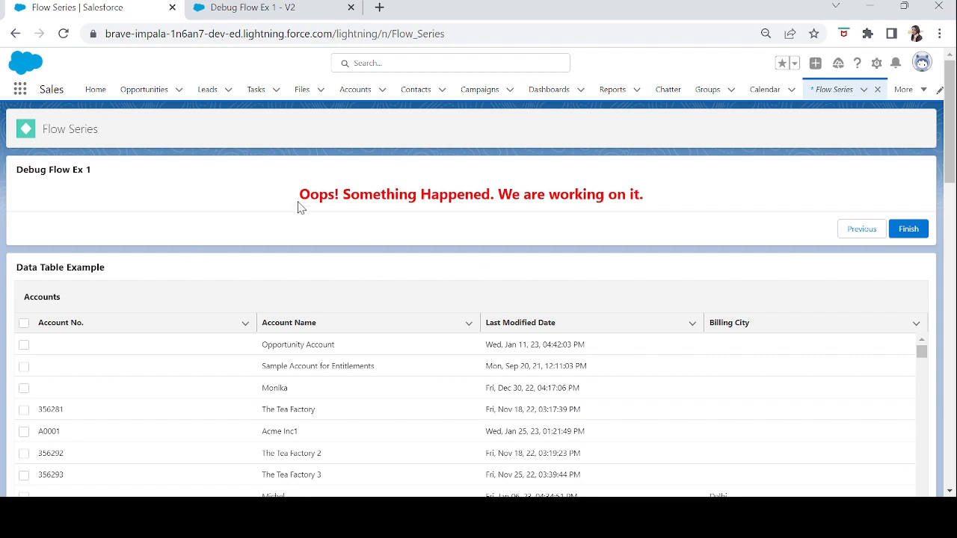
pyautogui.moveTo(298, 197); pyautogui.dragTo(661, 214)
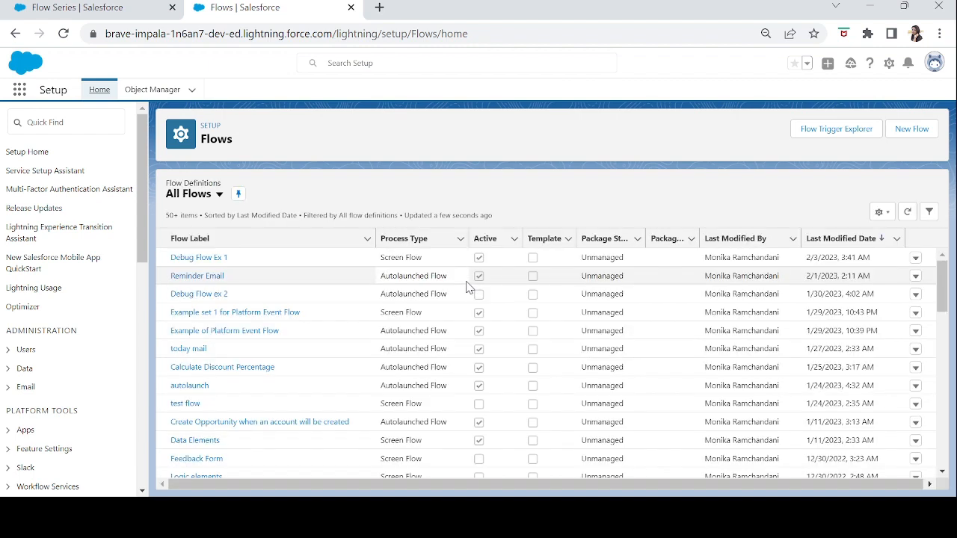
# Open Debug Flow ex 2 from the flow list and examine the variable values set in its Assign City assignment.
pyautogui.click(186, 299)
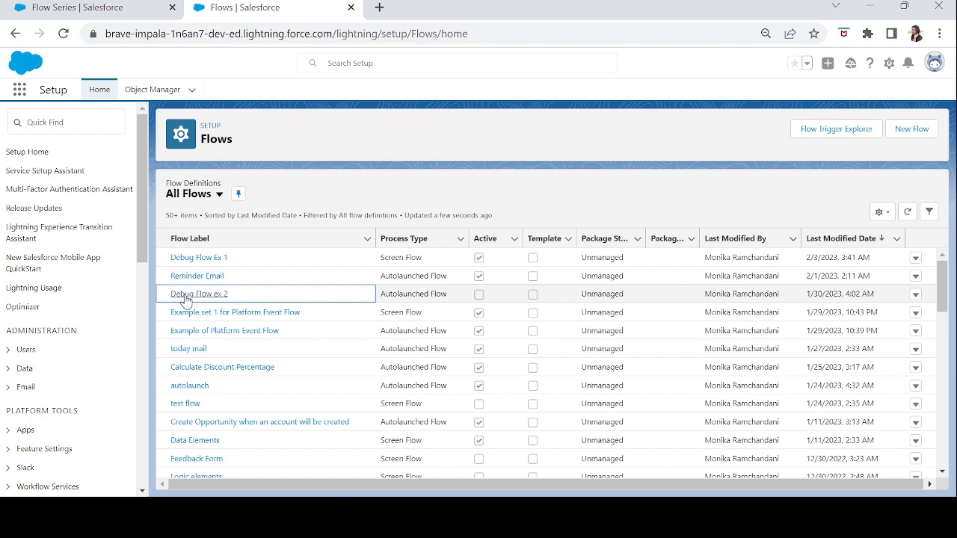
pyautogui.click(186, 297)
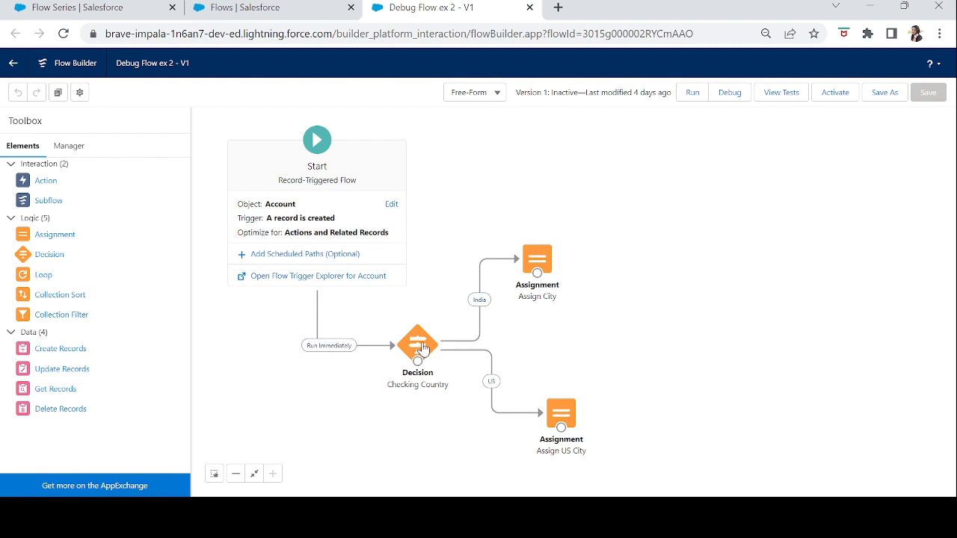
pyautogui.doubleClick(537, 259)
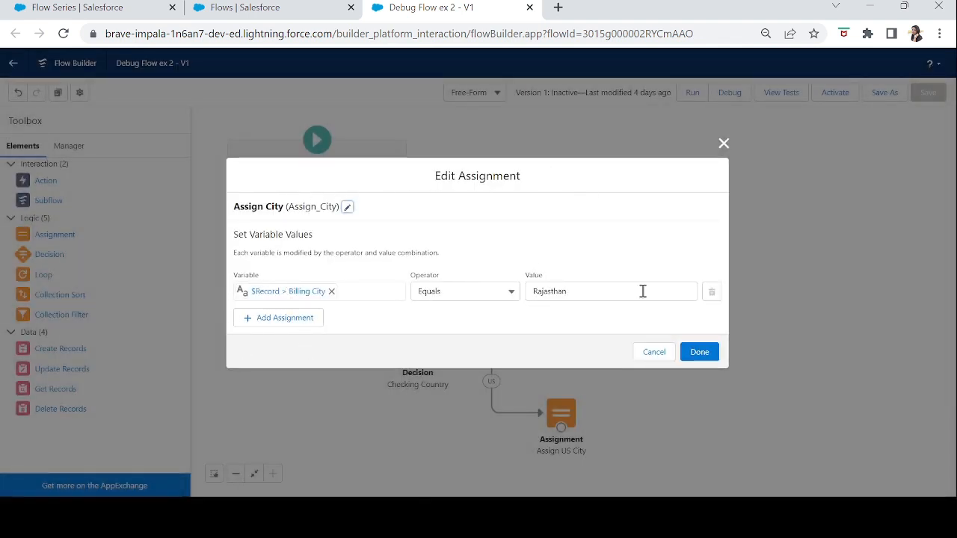
# Close the Assign City assignment, examine the value set in Assign US City, and save the flow.
pyautogui.click(698, 362)
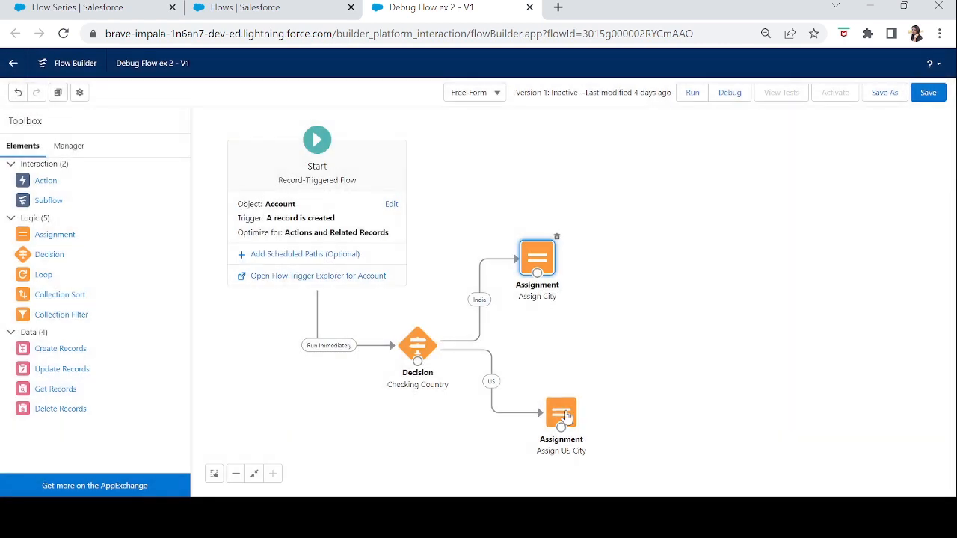
pyautogui.doubleClick(566, 417)
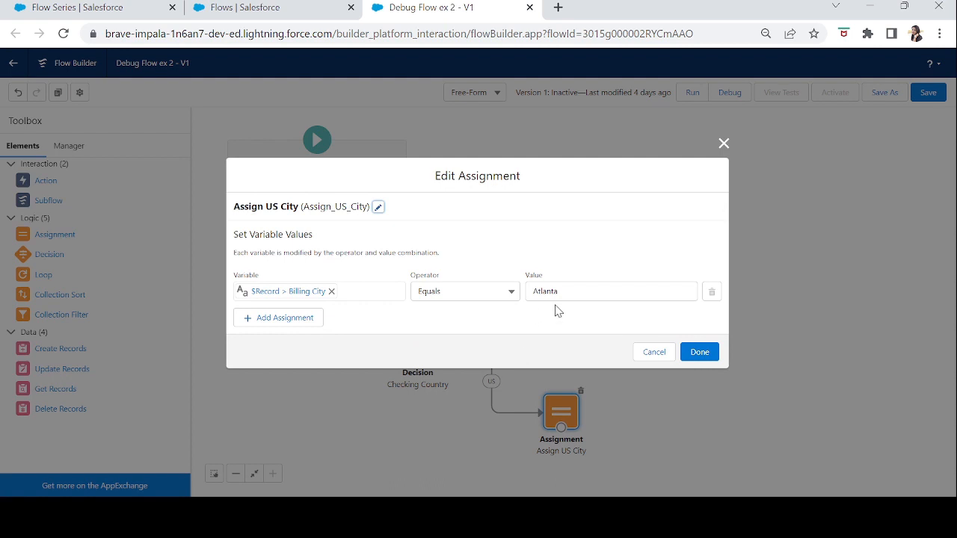
pyautogui.click(699, 359)
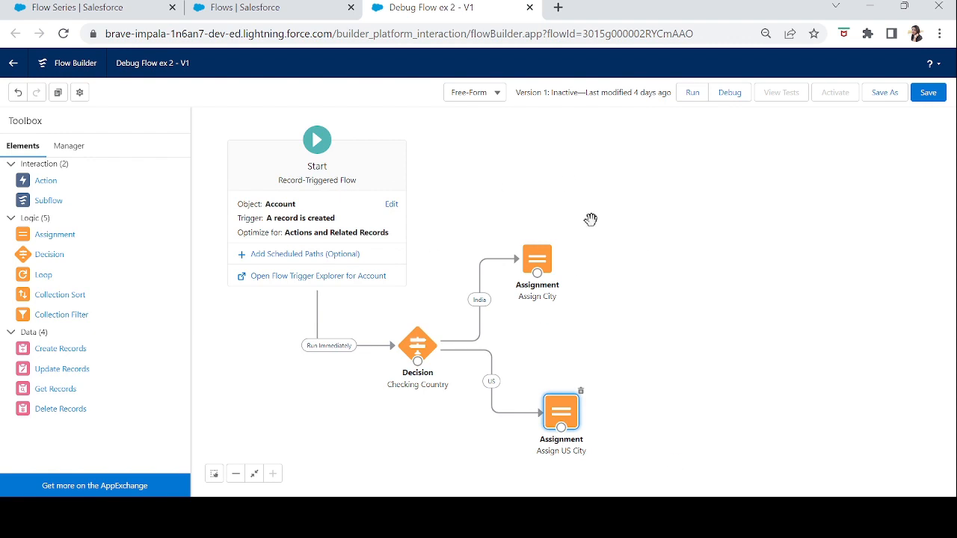
pyautogui.click(926, 97)
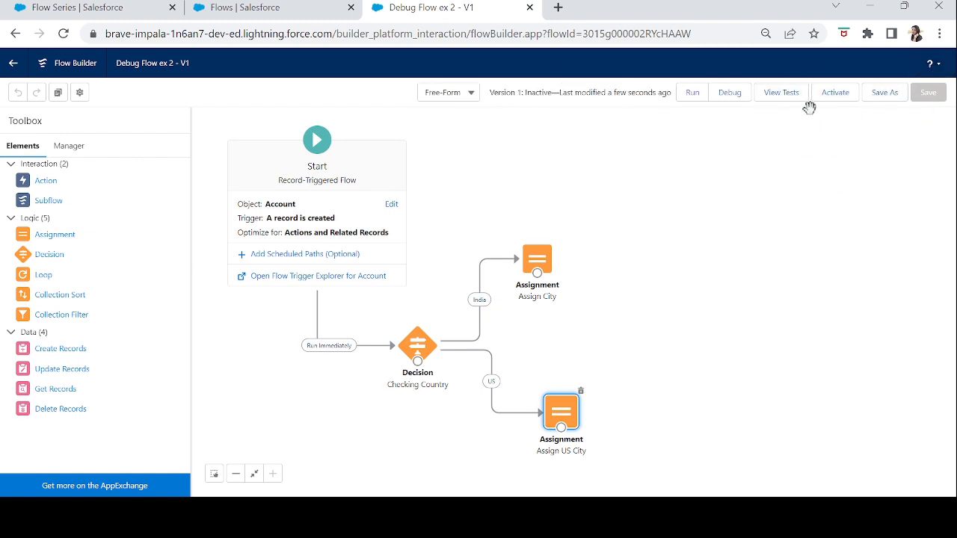
# Start a new test for the flow and examine its details, record trigger options and Run Immediately path.
pyautogui.click(777, 98)
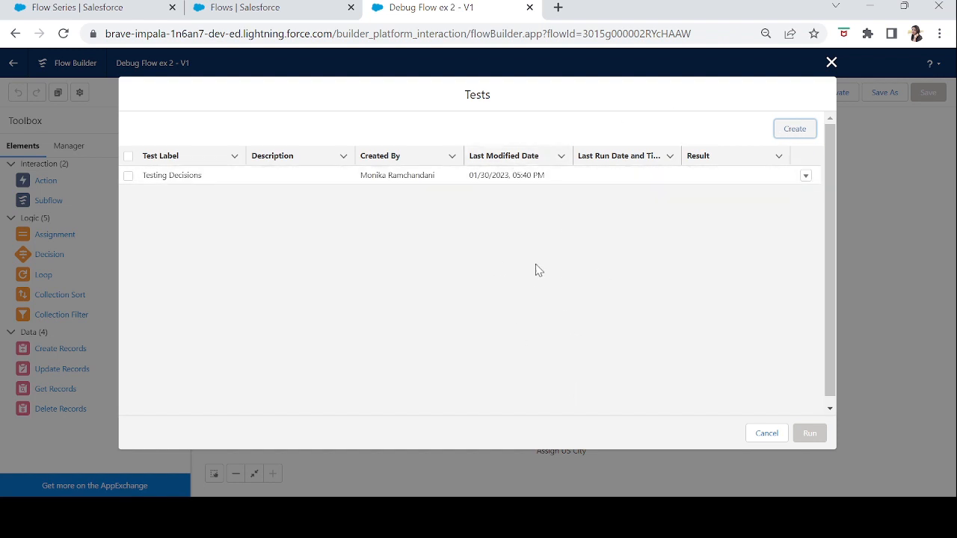
pyautogui.click(801, 127)
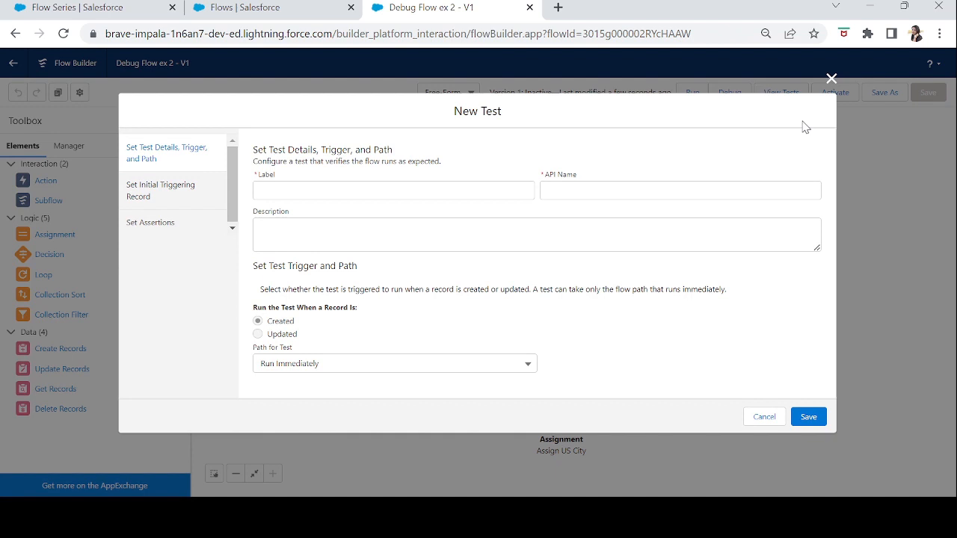
pyautogui.click(365, 187)
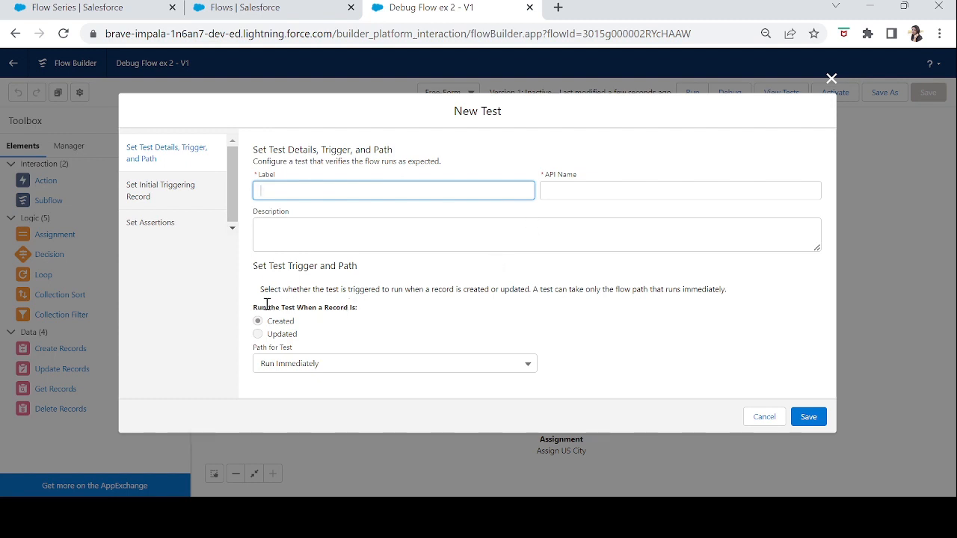
pyautogui.moveTo(256, 311); pyautogui.dragTo(361, 332)
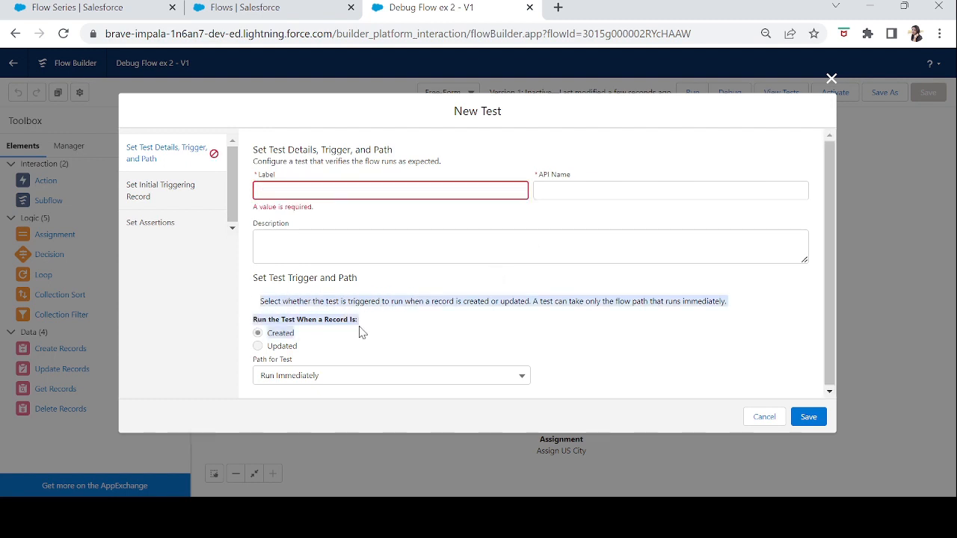
pyautogui.click(291, 350)
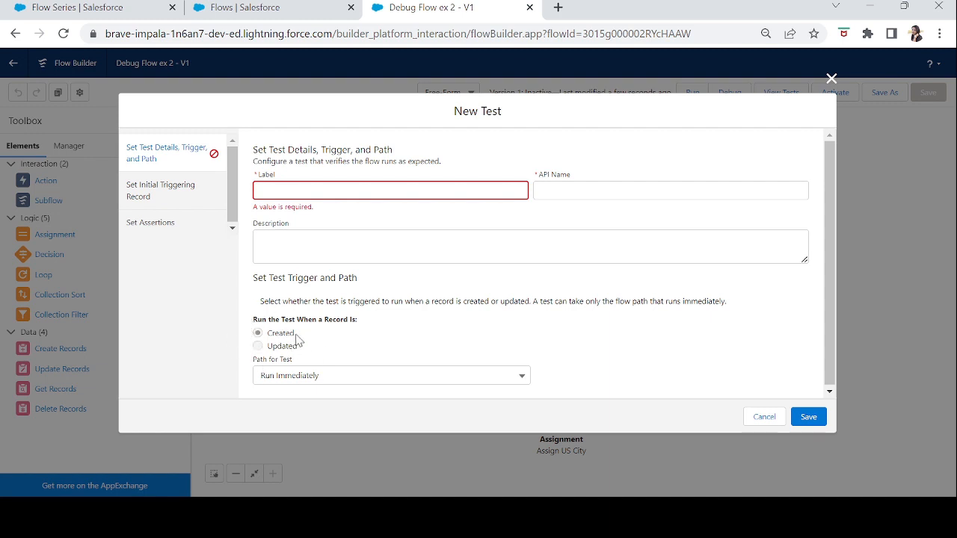
pyautogui.click(306, 379)
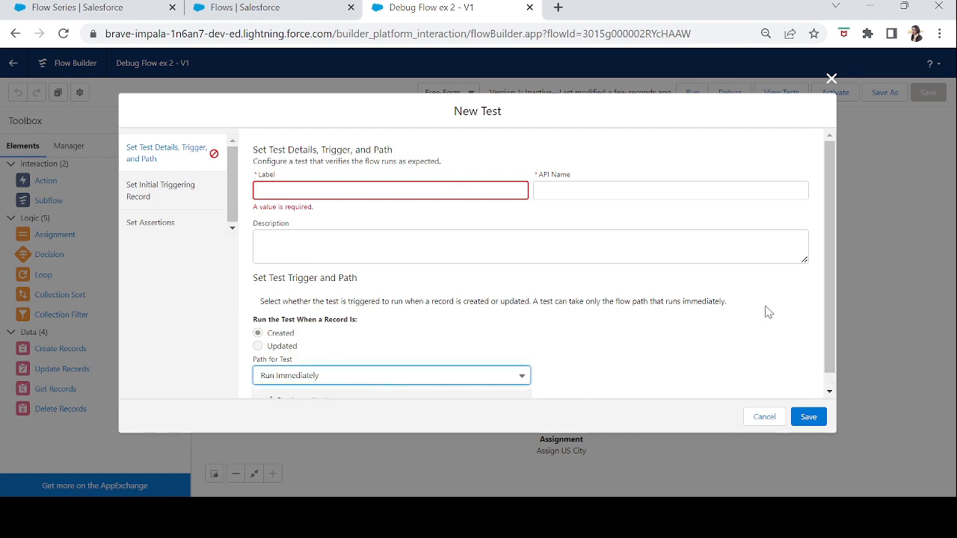
pyautogui.moveTo(829, 348); pyautogui.dragTo(827, 386)
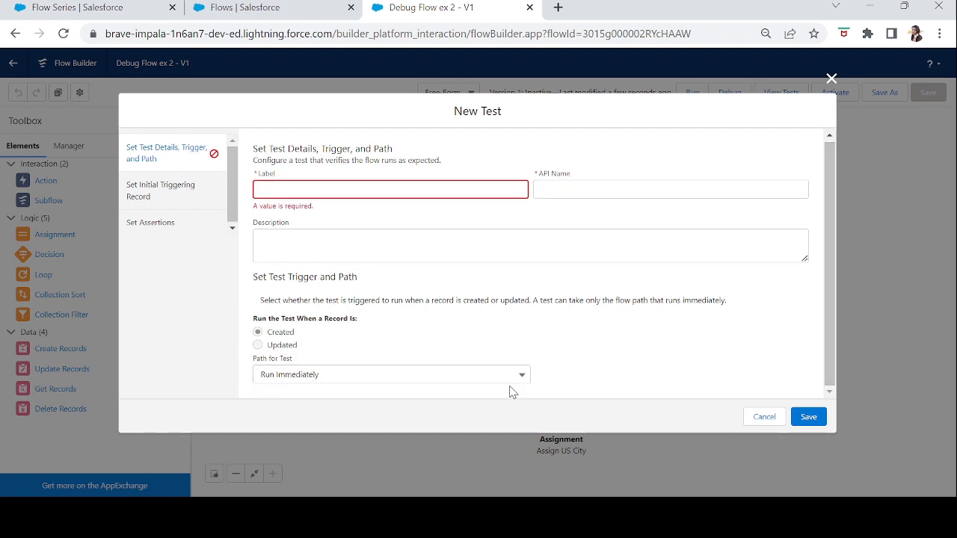
pyautogui.click(505, 378)
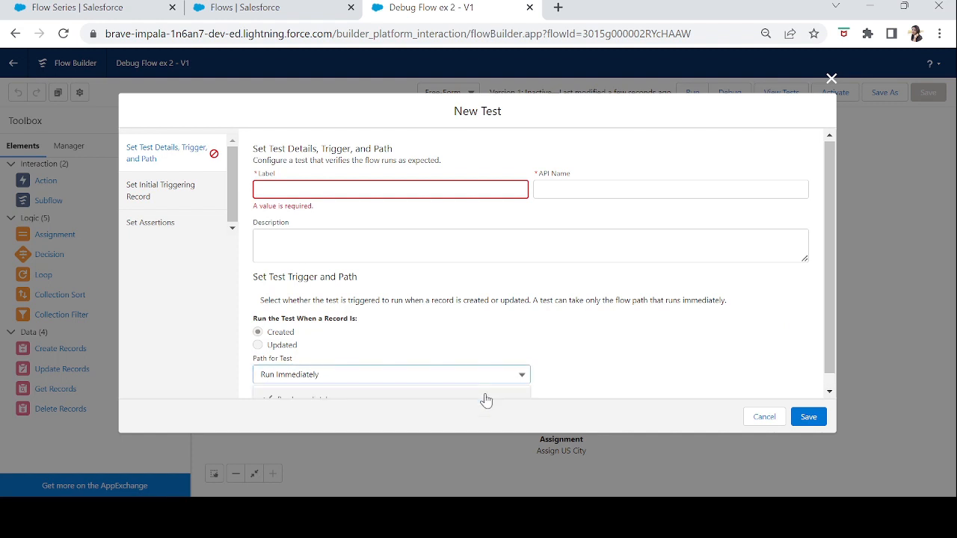
pyautogui.click(486, 397)
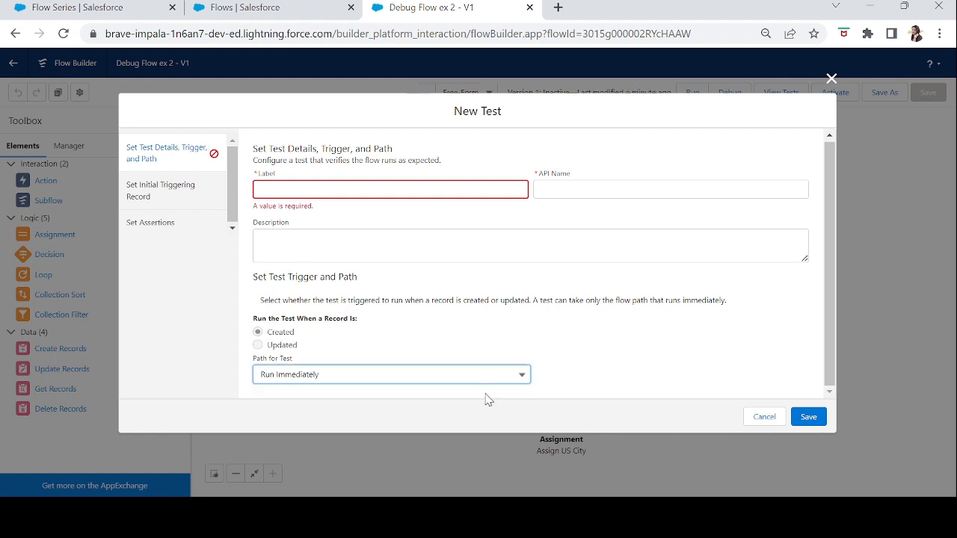
# Fill the new test's initial triggering record from an existing account and review its billing fields.
pyautogui.click(184, 199)
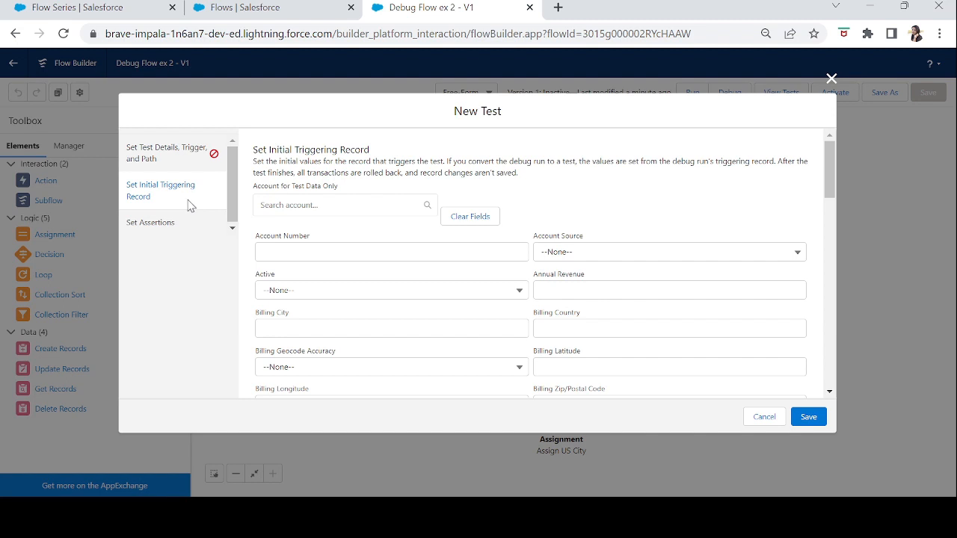
pyautogui.click(321, 206)
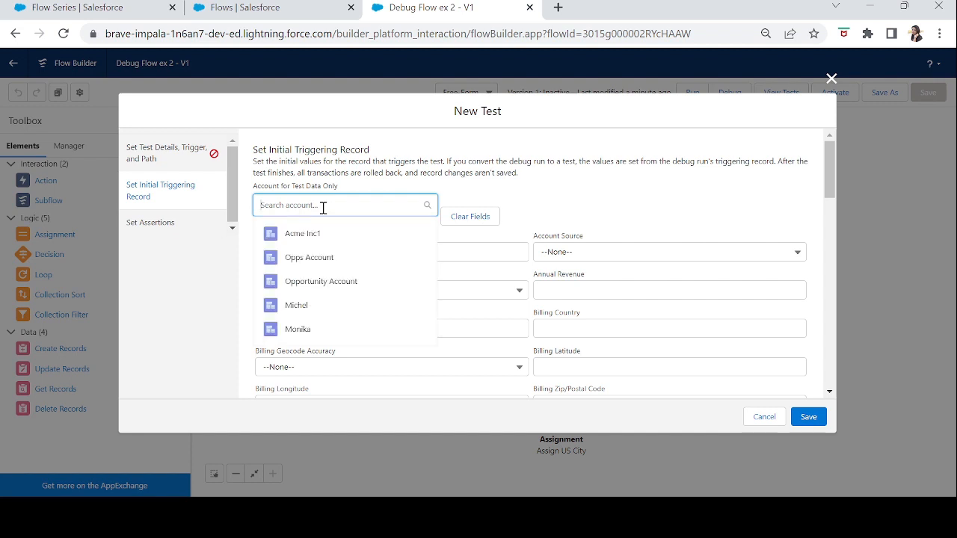
pyautogui.click(326, 330)
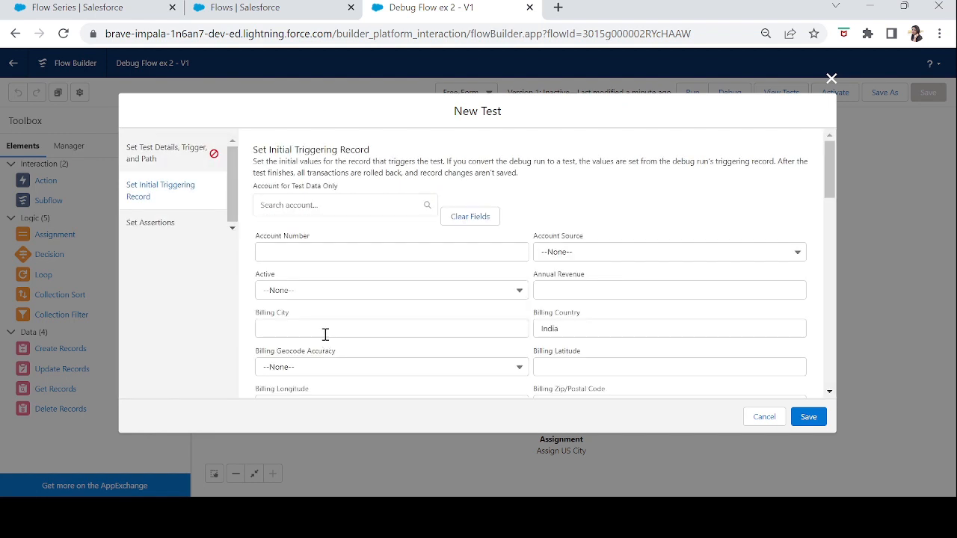
pyautogui.click(327, 204)
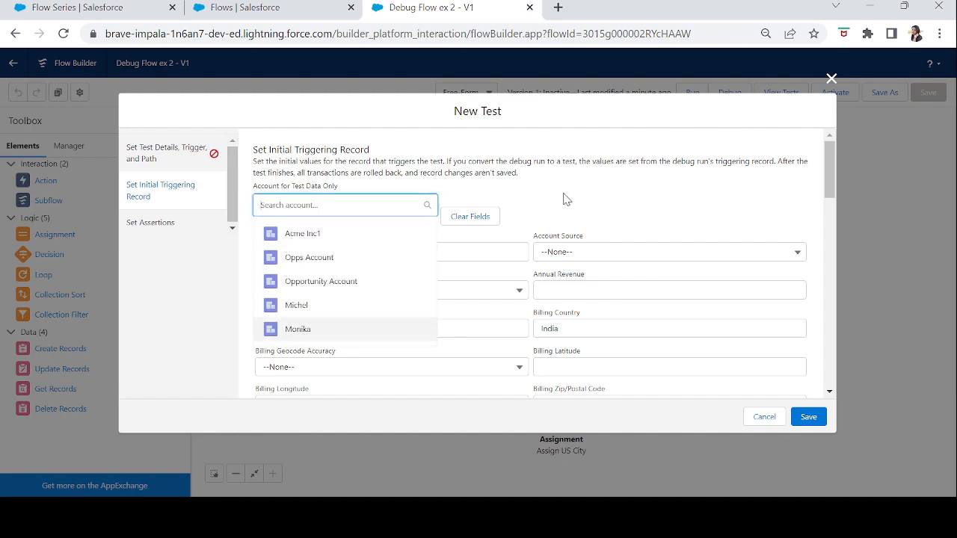
pyautogui.click(595, 201)
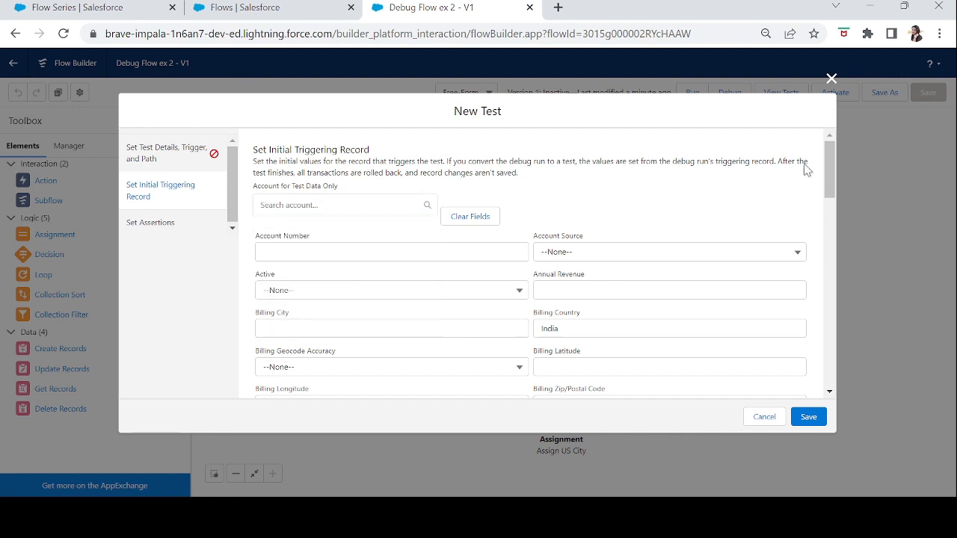
pyautogui.moveTo(834, 173); pyautogui.dragTo(835, 200)
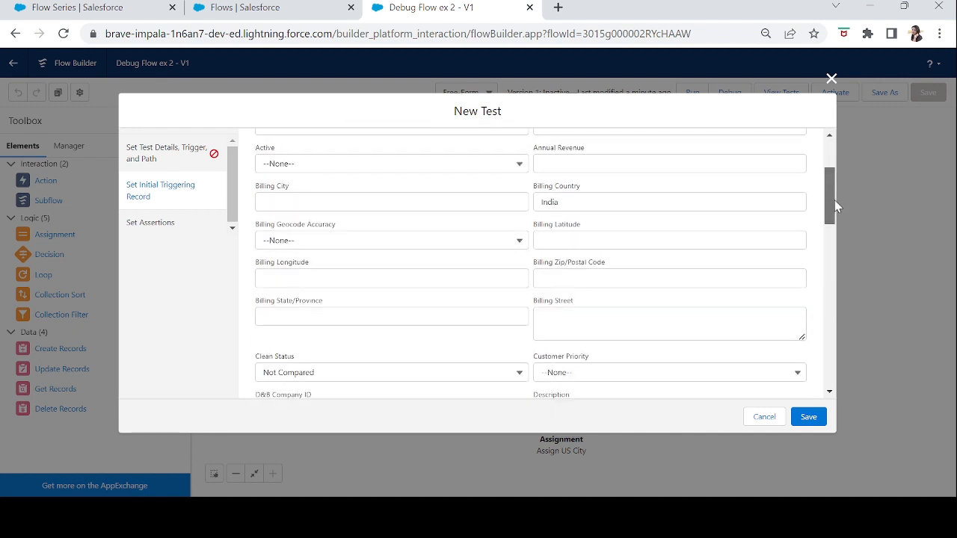
pyautogui.click(570, 206)
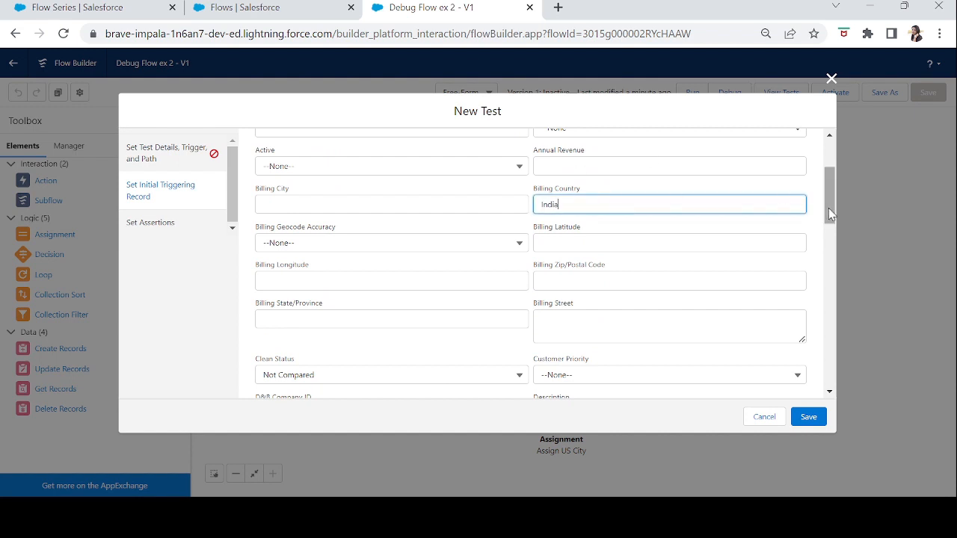
pyautogui.moveTo(829, 208); pyautogui.dragTo(821, 157)
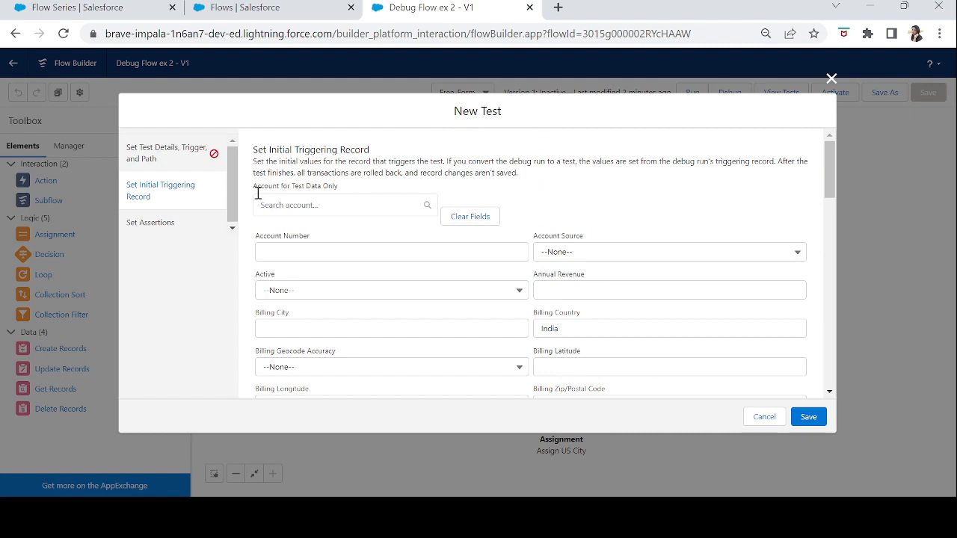
# Examine the resources available for the new test's first assertion, and discard the test.
pyautogui.click(169, 222)
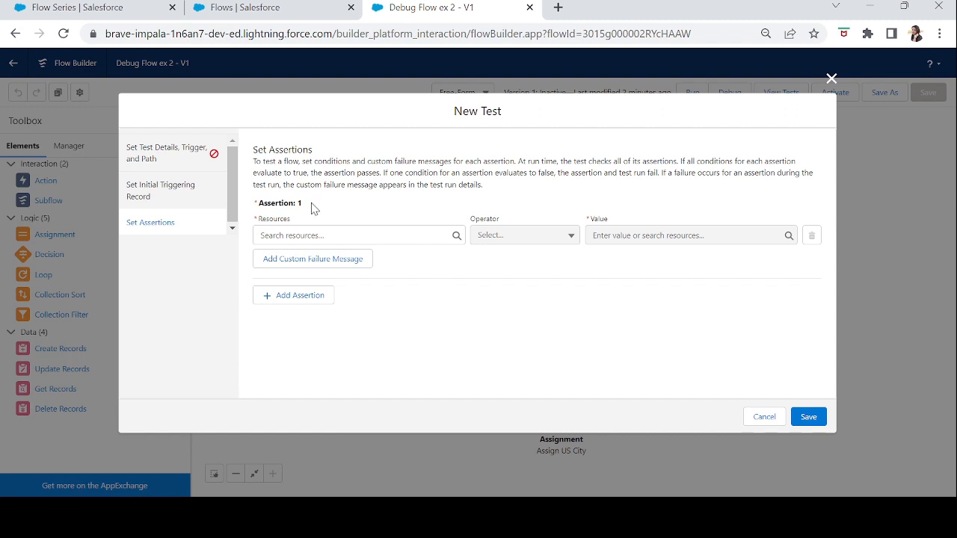
pyautogui.click(311, 237)
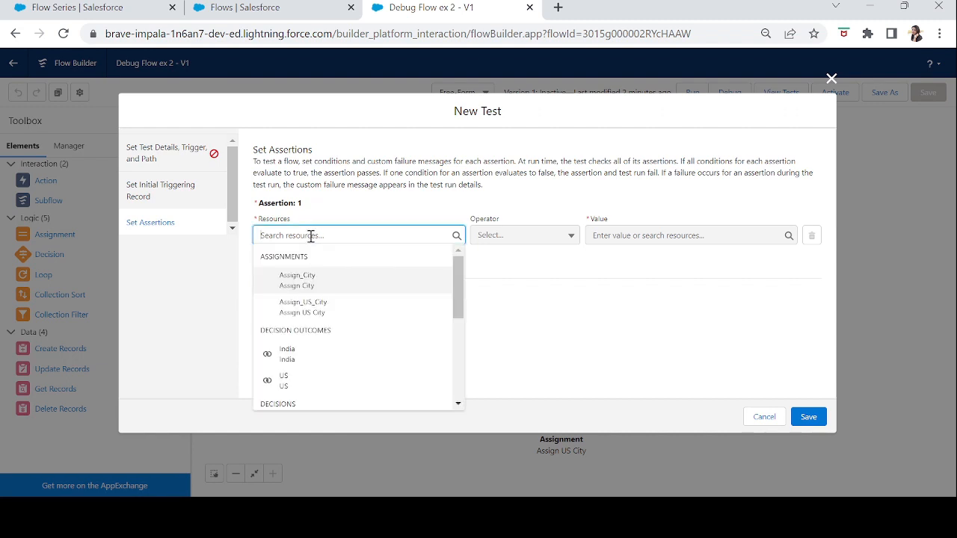
pyautogui.click(323, 214)
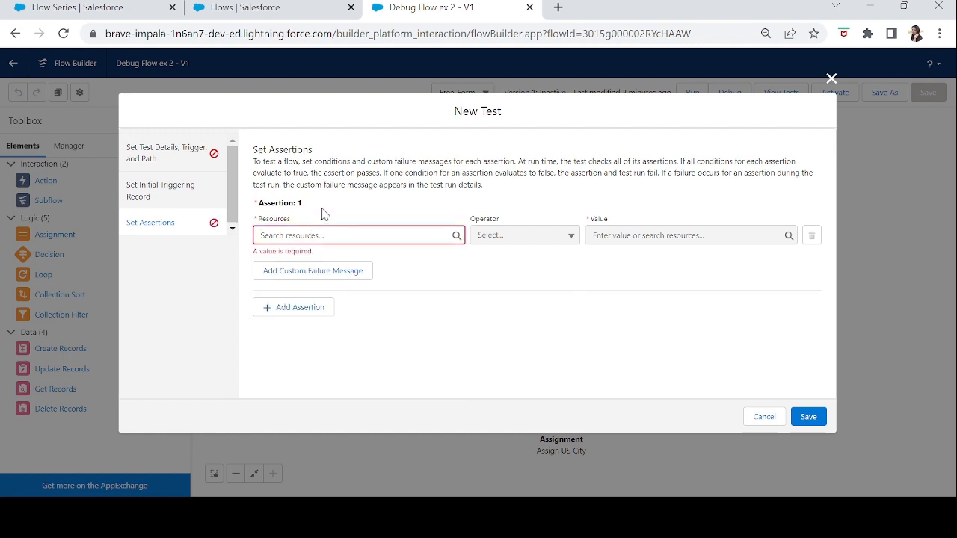
pyautogui.click(767, 417)
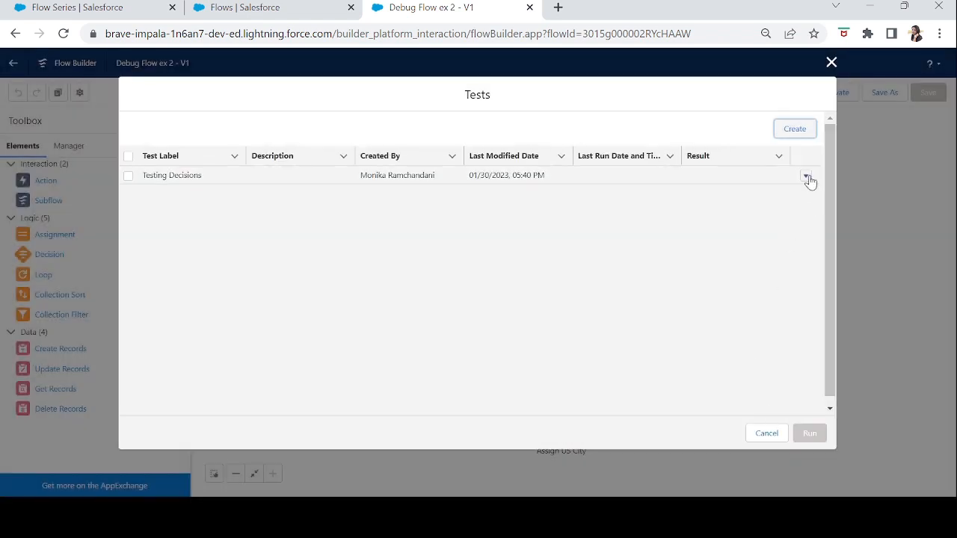
# Open the Testing Decisions test for editing, review its Billing Country assertions and custom failure messages, and save it.
pyautogui.click(810, 179)
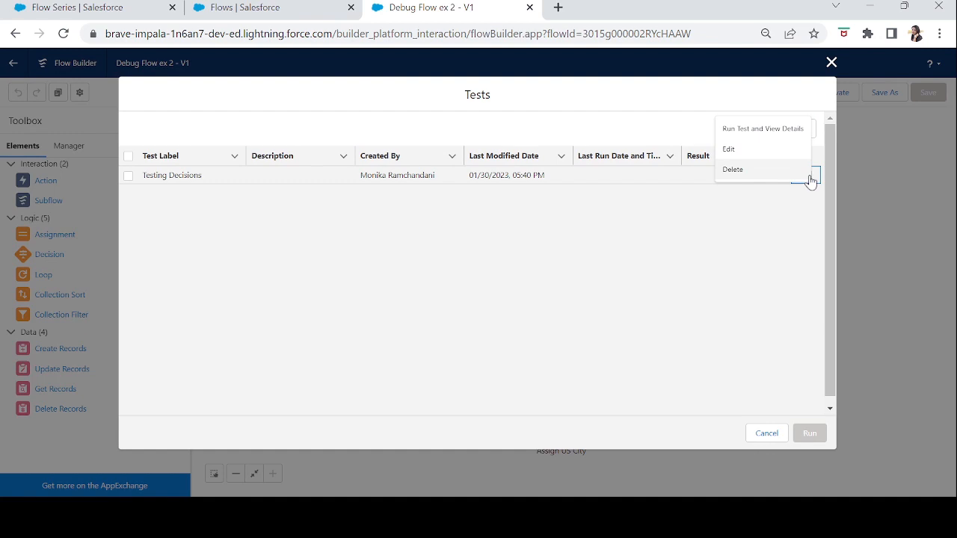
pyautogui.click(746, 157)
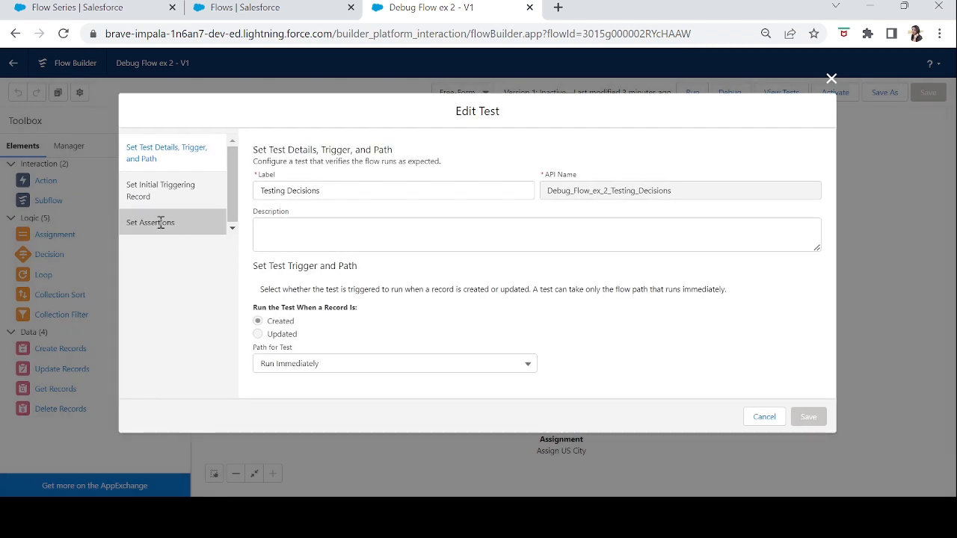
pyautogui.click(161, 223)
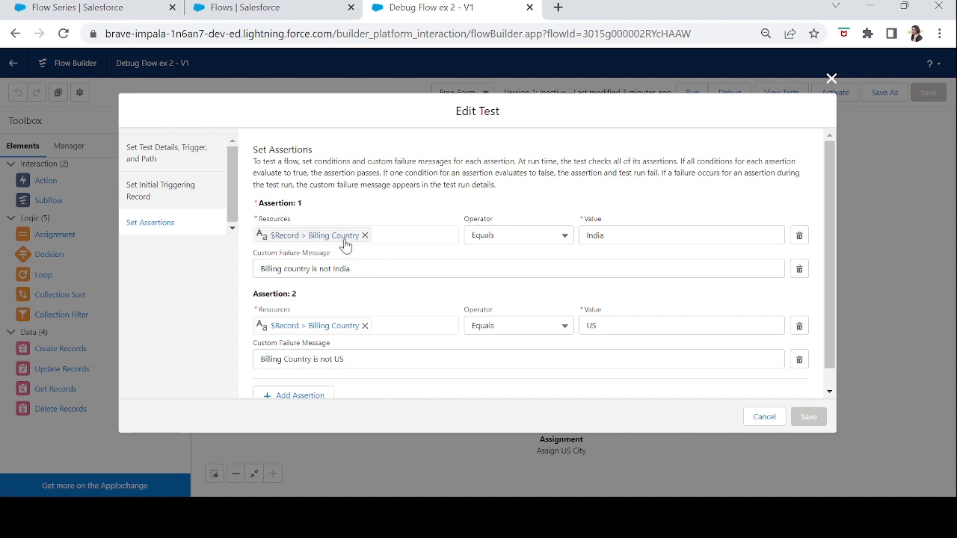
pyautogui.doubleClick(598, 236)
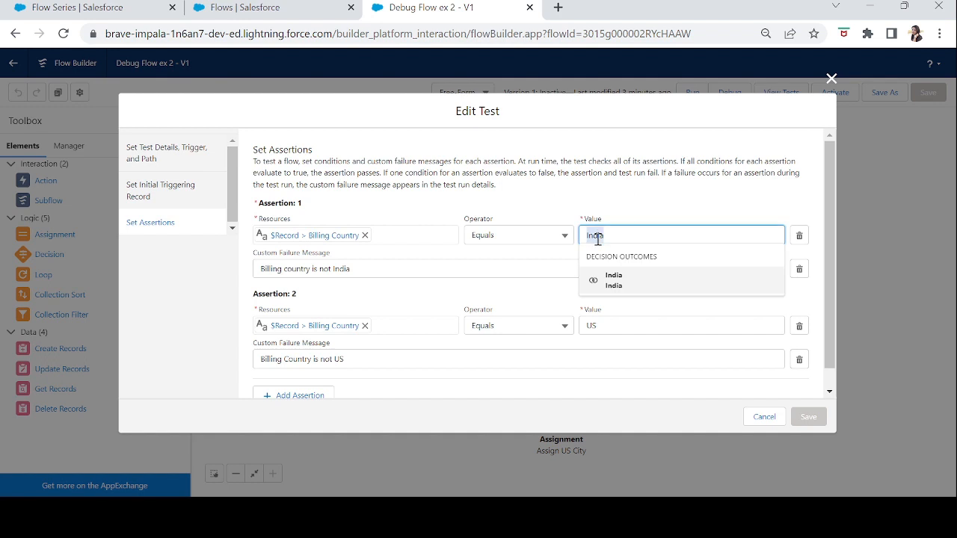
pyautogui.click(399, 248)
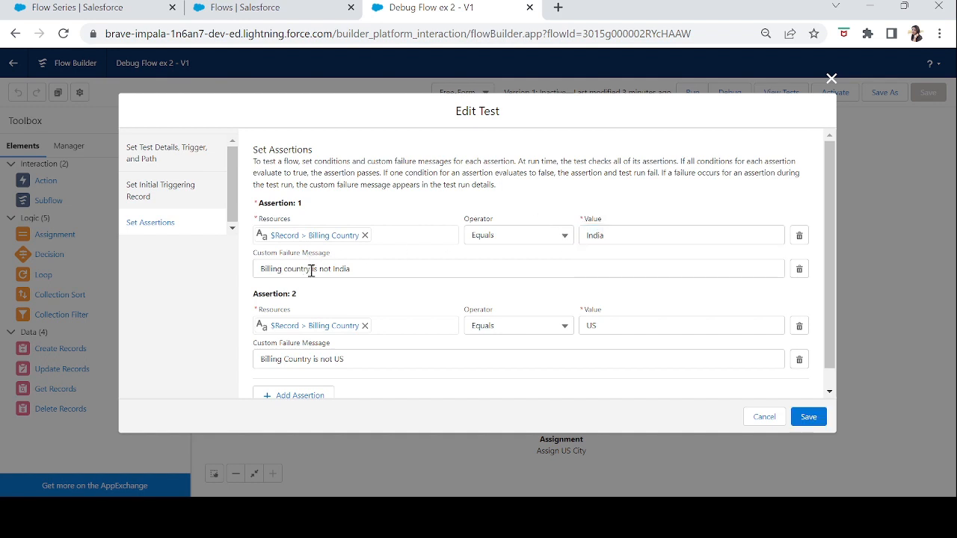
pyautogui.click(366, 271)
pyautogui.moveTo(351, 269); pyautogui.dragTo(247, 276)
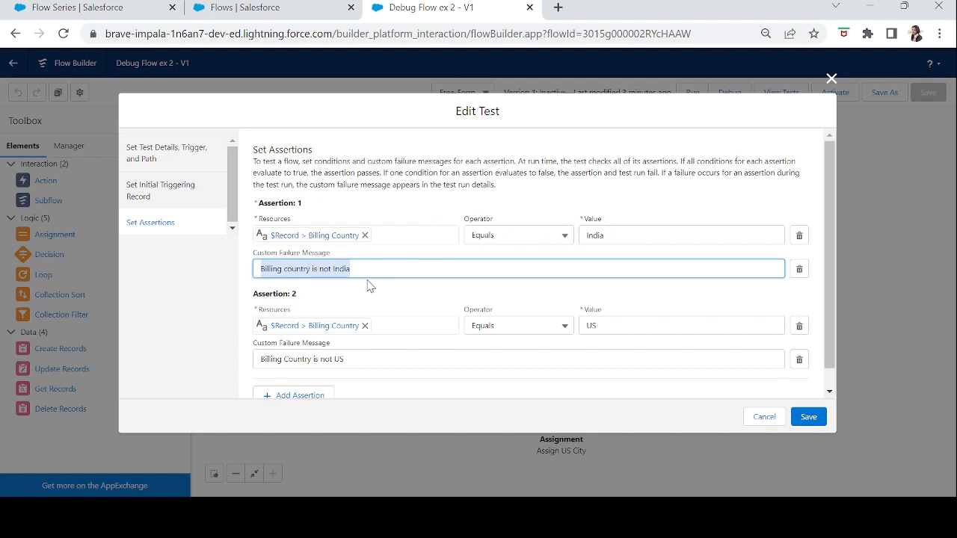
pyautogui.click(359, 311)
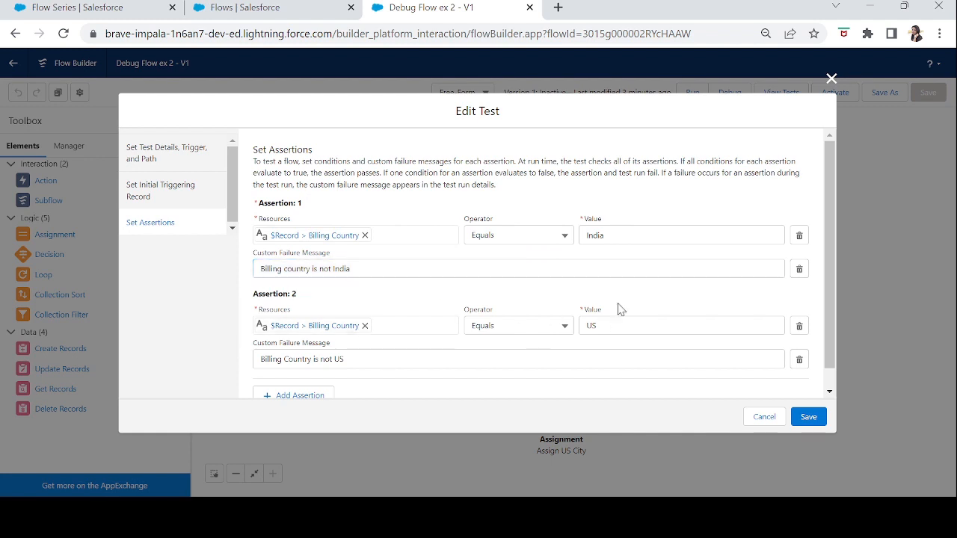
pyautogui.click(388, 365)
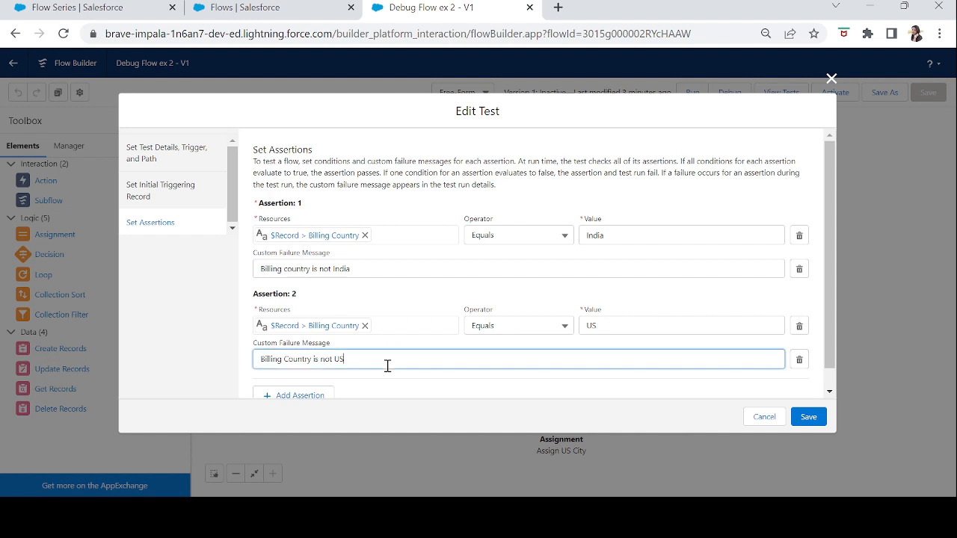
pyautogui.scroll(-1, 830, 303)
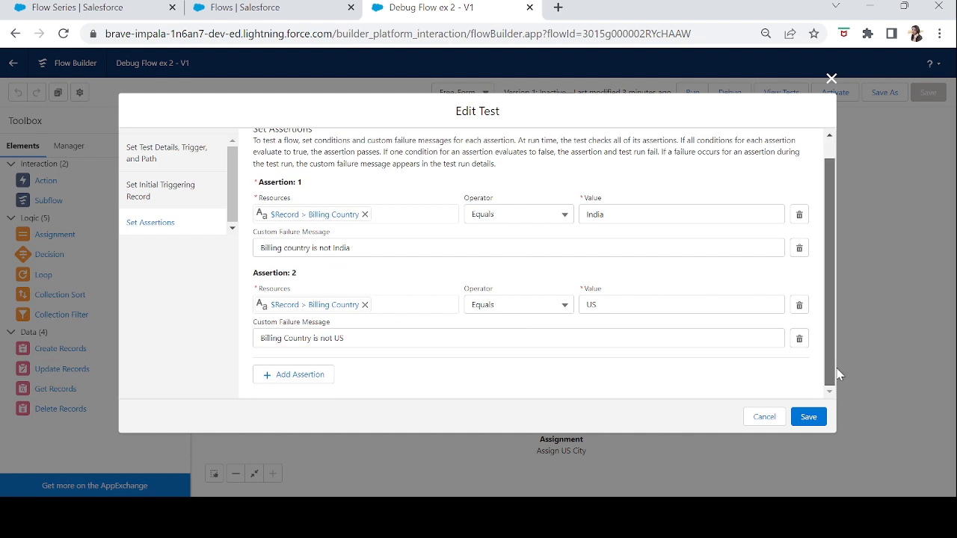
pyautogui.click(809, 417)
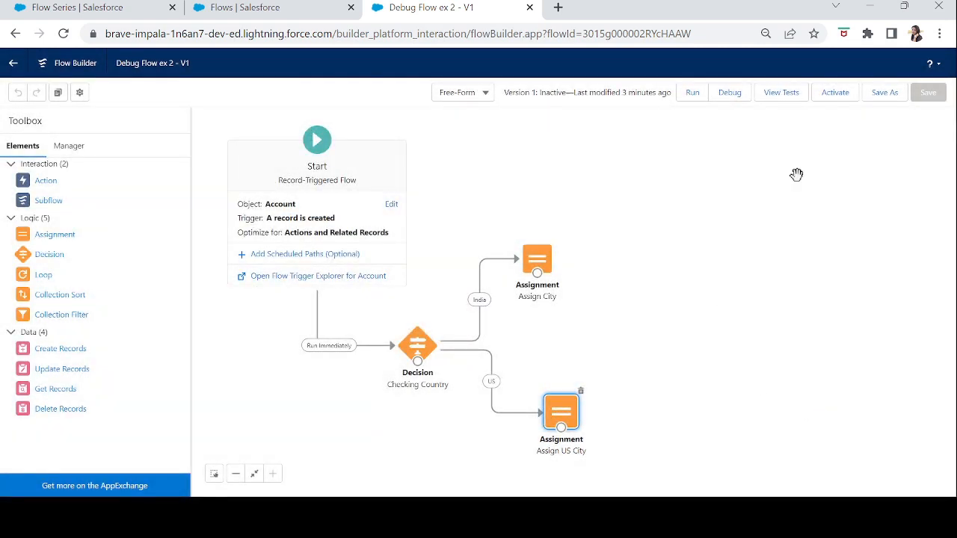
# Run the Testing Decisions test from the flow's list of tests and view its run details.
pyautogui.click(799, 95)
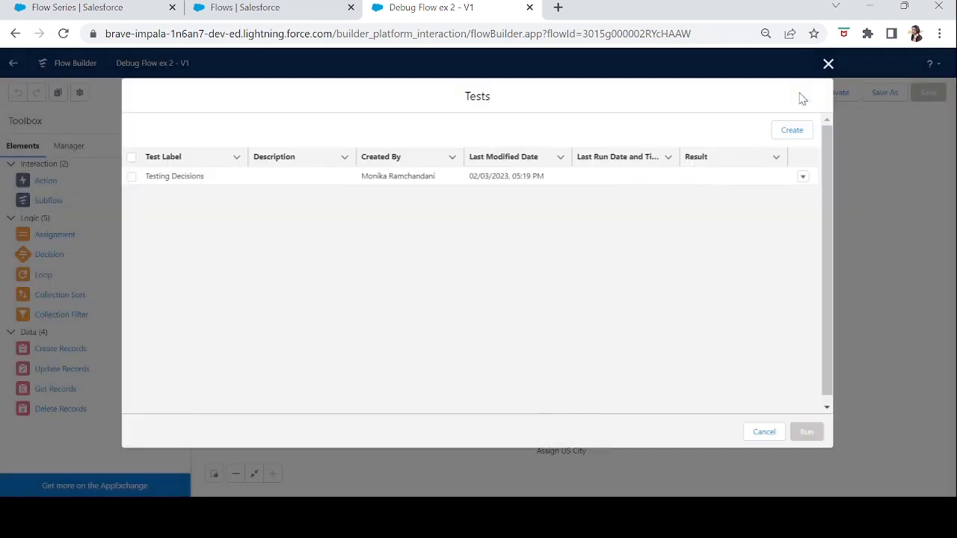
pyautogui.click(805, 178)
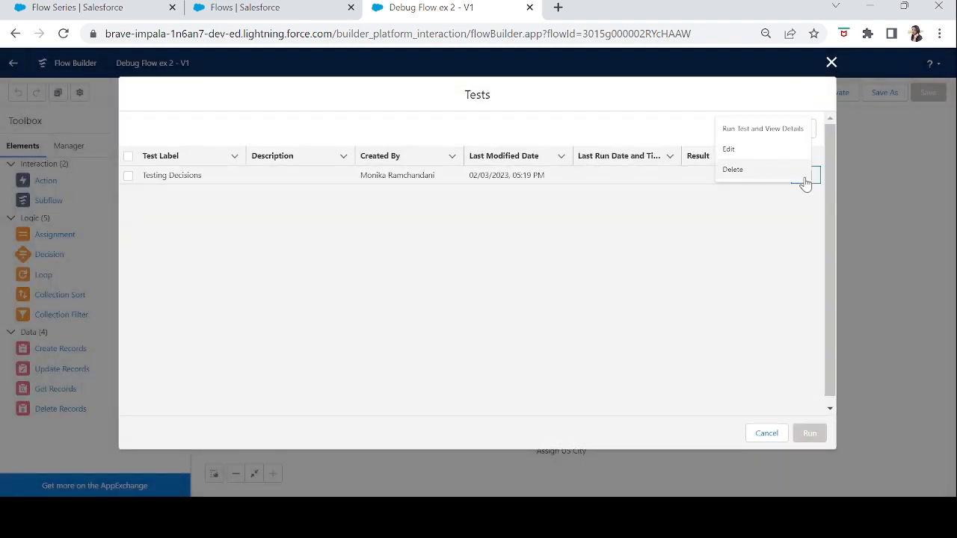
pyautogui.click(773, 133)
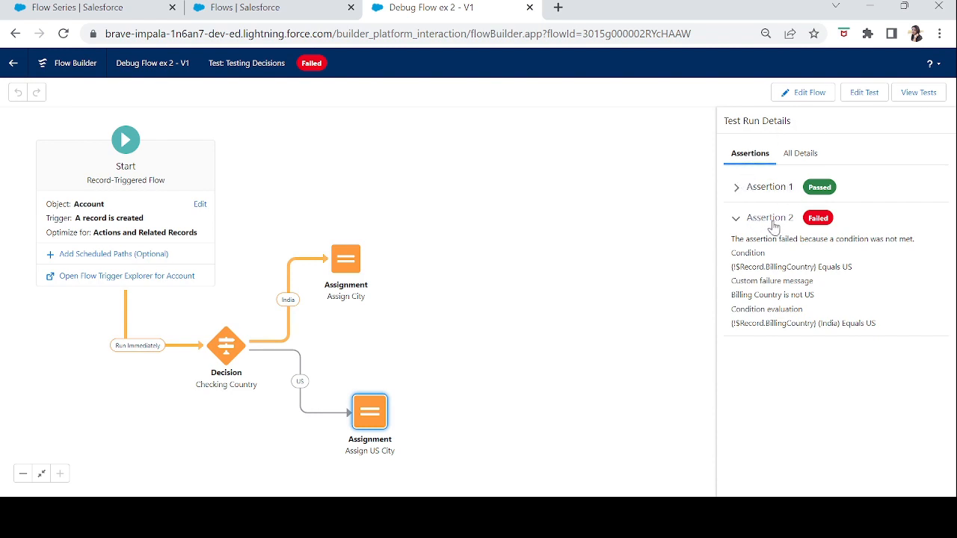
# Expand Assertion 1 and review the Billing Country conditions of both assertions and Assertion 2's custom failure message.
pyautogui.click(736, 189)
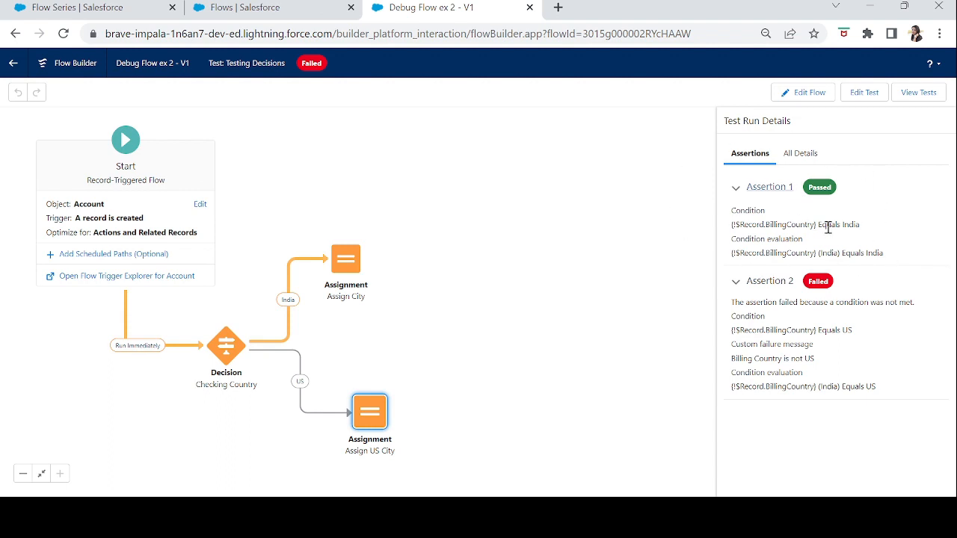
pyautogui.moveTo(864, 225); pyautogui.dragTo(820, 226)
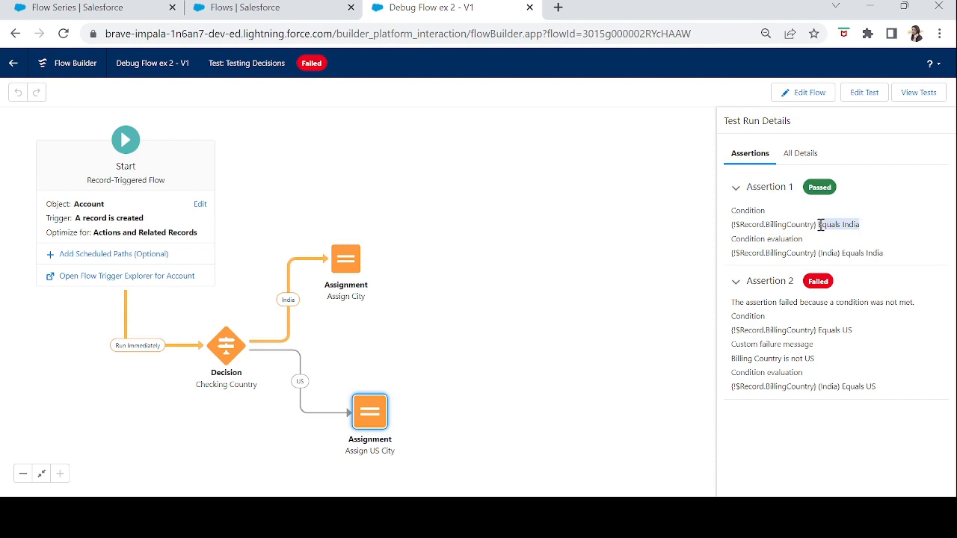
pyautogui.moveTo(853, 332); pyautogui.dragTo(818, 335)
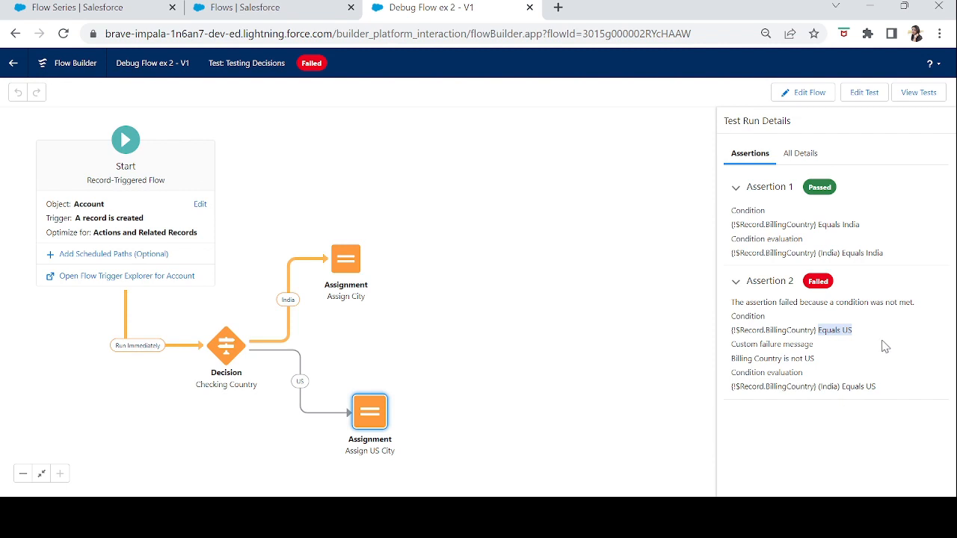
pyautogui.click(847, 344)
pyautogui.moveTo(732, 364); pyautogui.dragTo(817, 362)
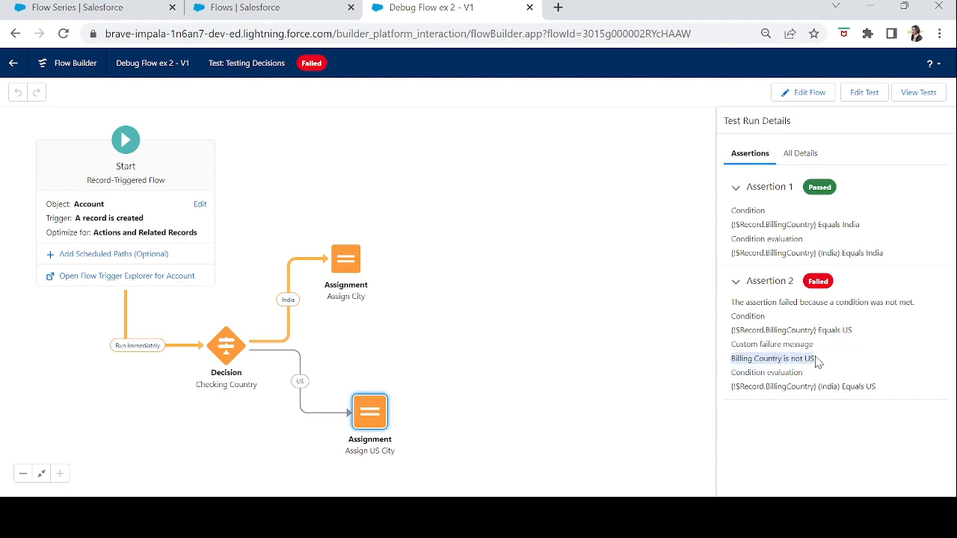
pyautogui.click(817, 360)
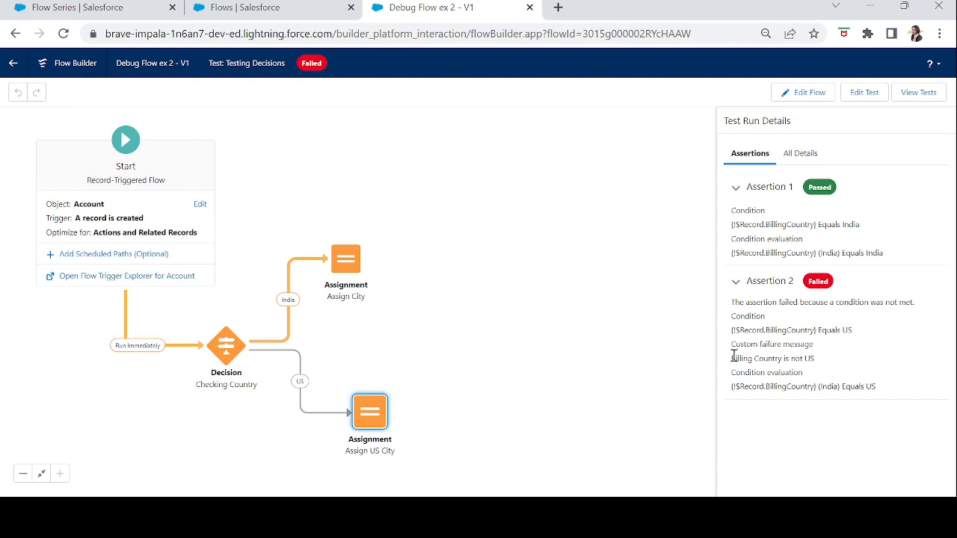
pyautogui.moveTo(734, 357); pyautogui.dragTo(817, 366)
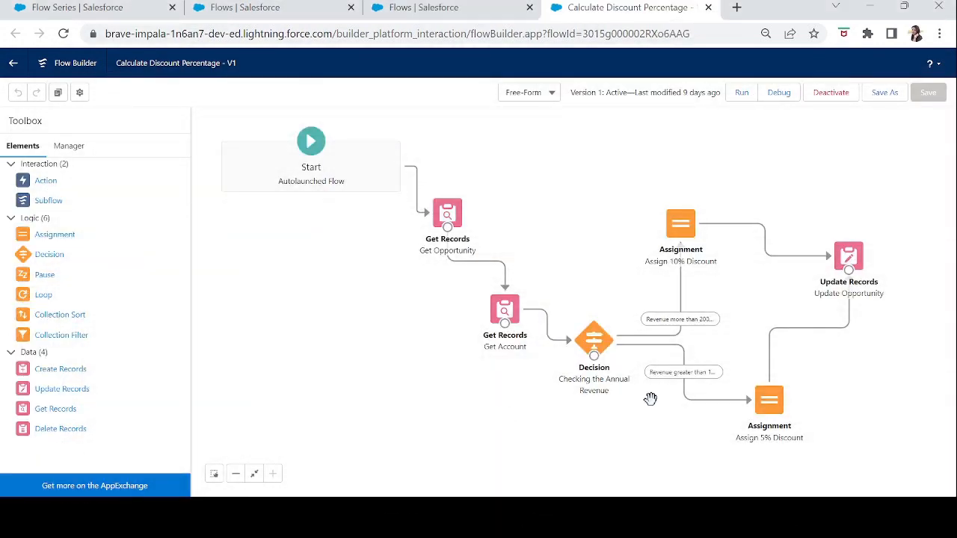
# In the Calculate Discount Percentage flow, examine the outcomes of the Checking the Annual Revenue decision and their paths to the discount assignments.
pyautogui.click(591, 346)
pyautogui.doubleClick(590, 345)
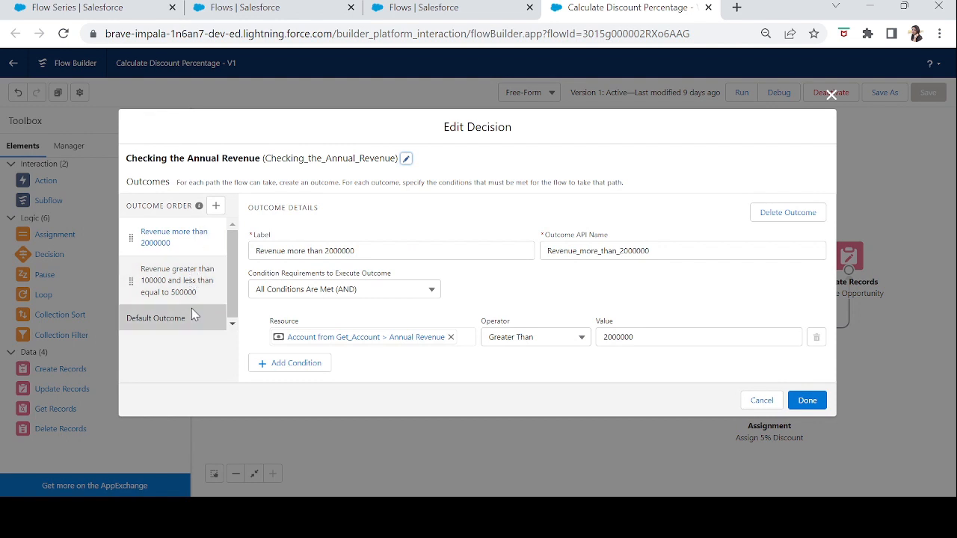
pyautogui.click(829, 98)
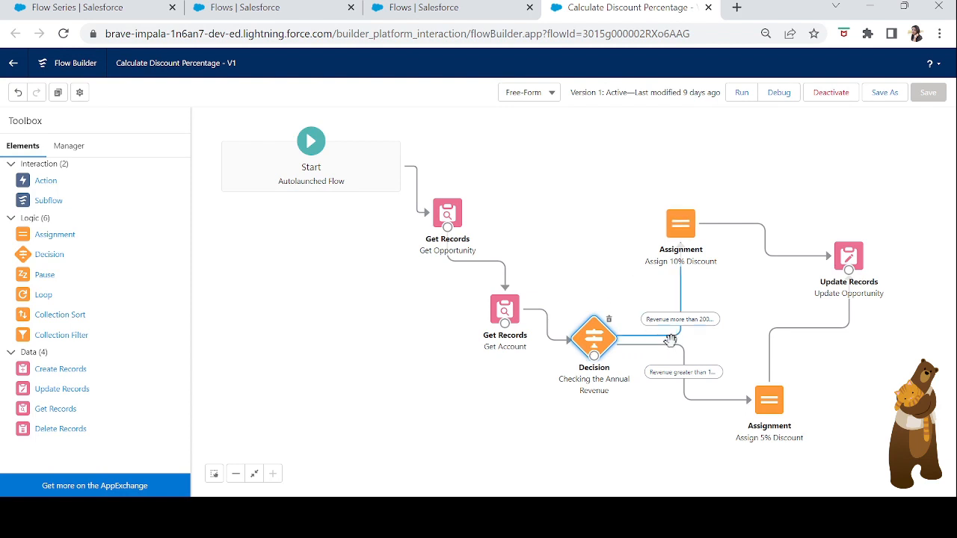
pyautogui.click(694, 404)
pyautogui.click(676, 332)
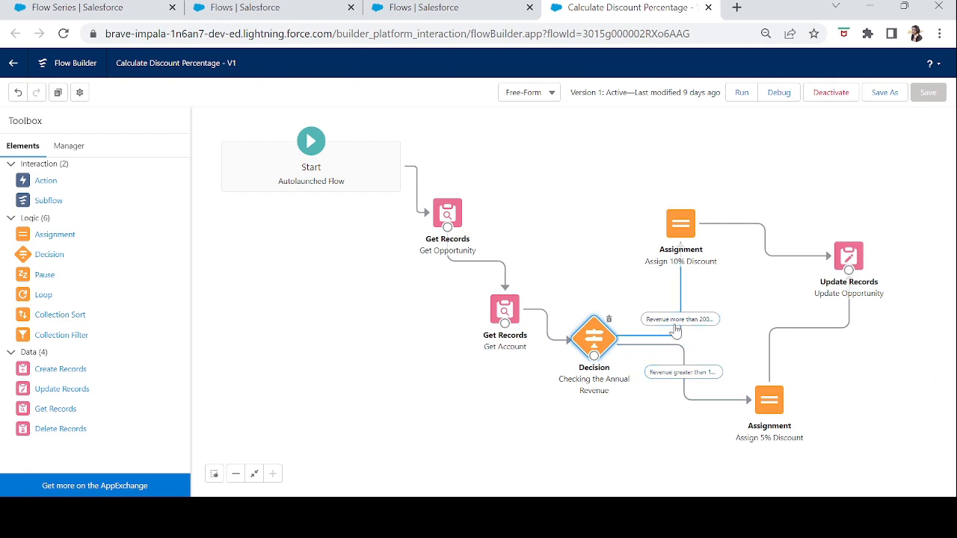